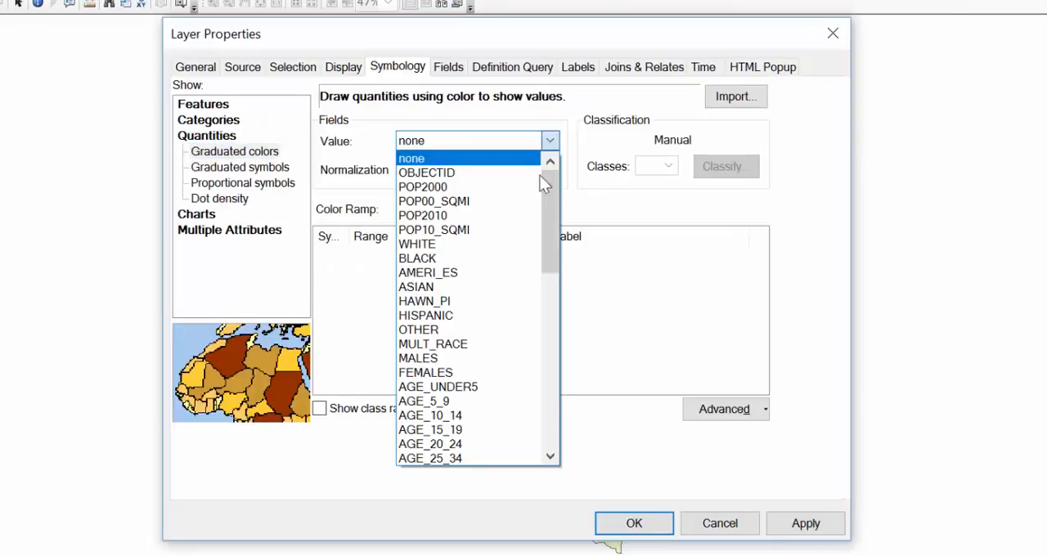
# Symbolize the Denbake layer with graduated colors using the latino field normalized by poptot.
pyautogui.moveTo(547, 214); pyautogui.dragTo(561, 397)
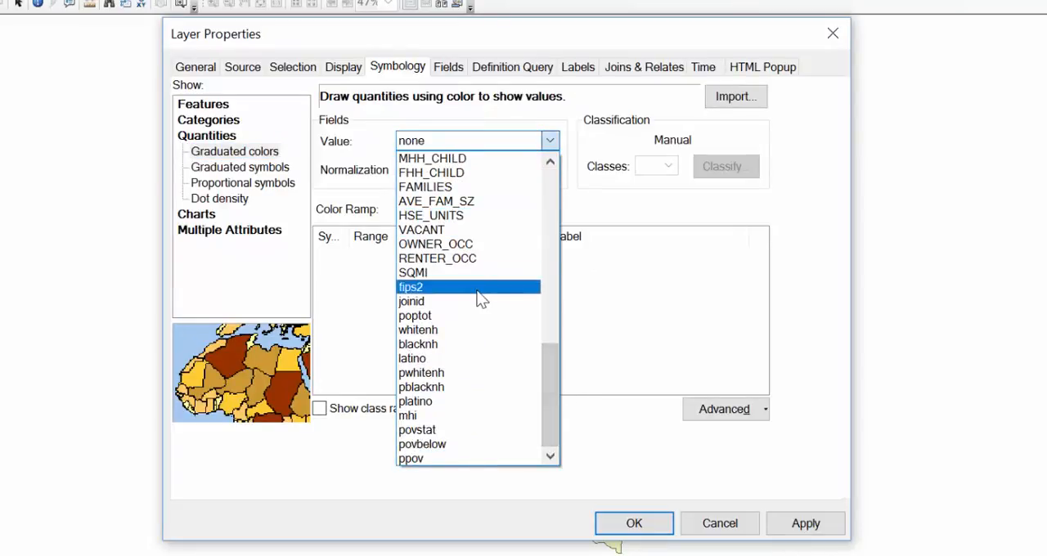
pyautogui.click(416, 364)
pyautogui.click(549, 169)
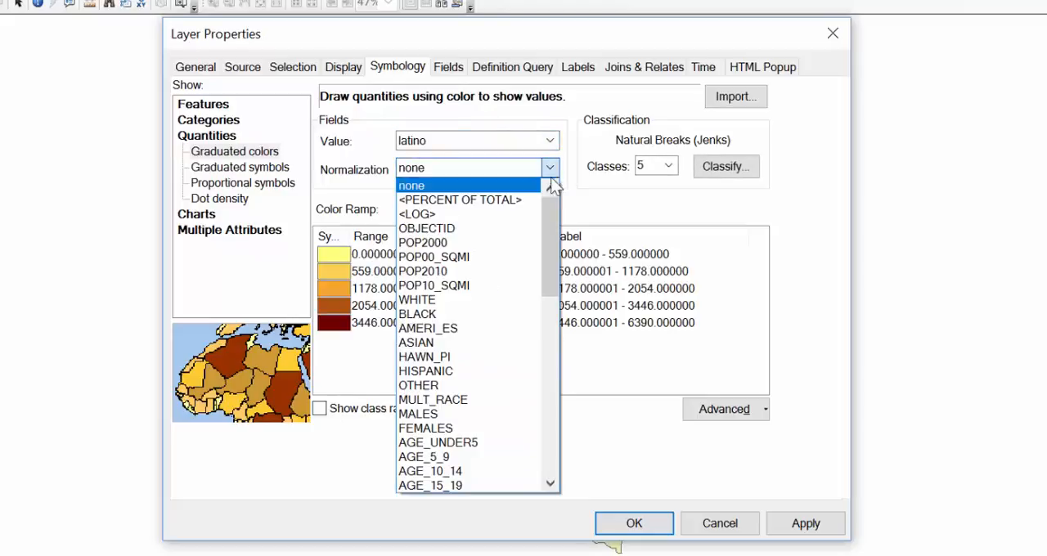
pyautogui.moveTo(549, 223); pyautogui.dragTo(561, 418)
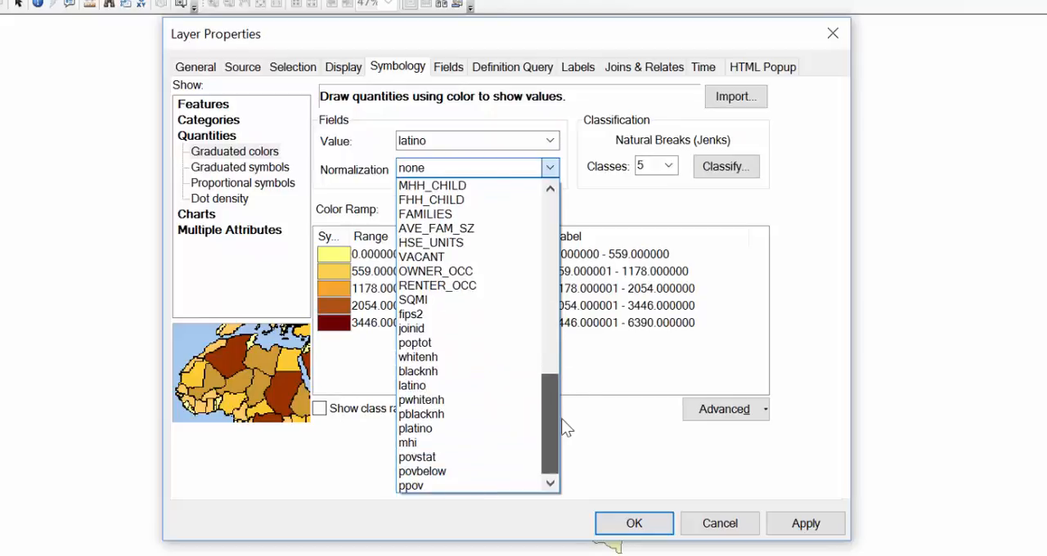
pyautogui.click(471, 343)
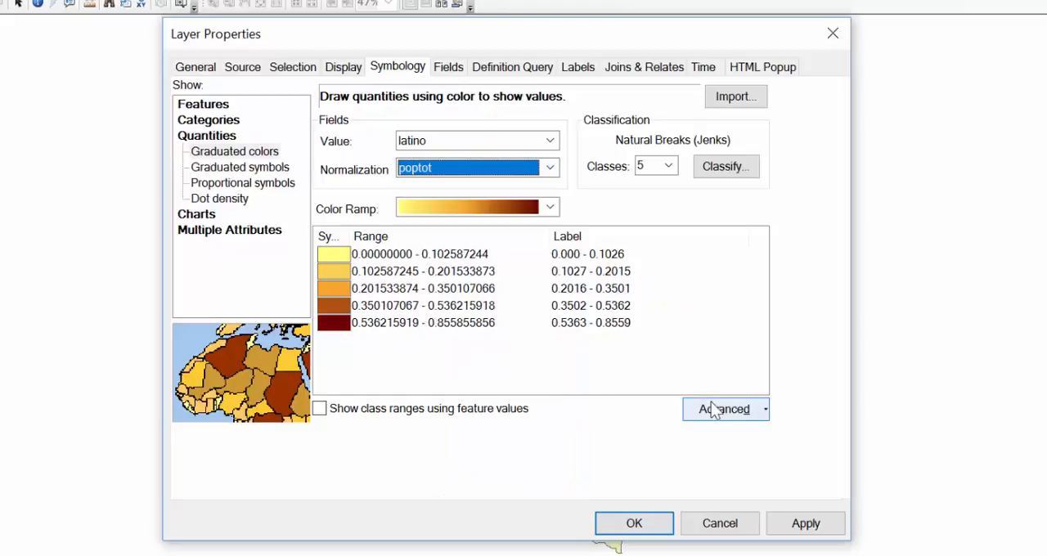
pyautogui.click(638, 509)
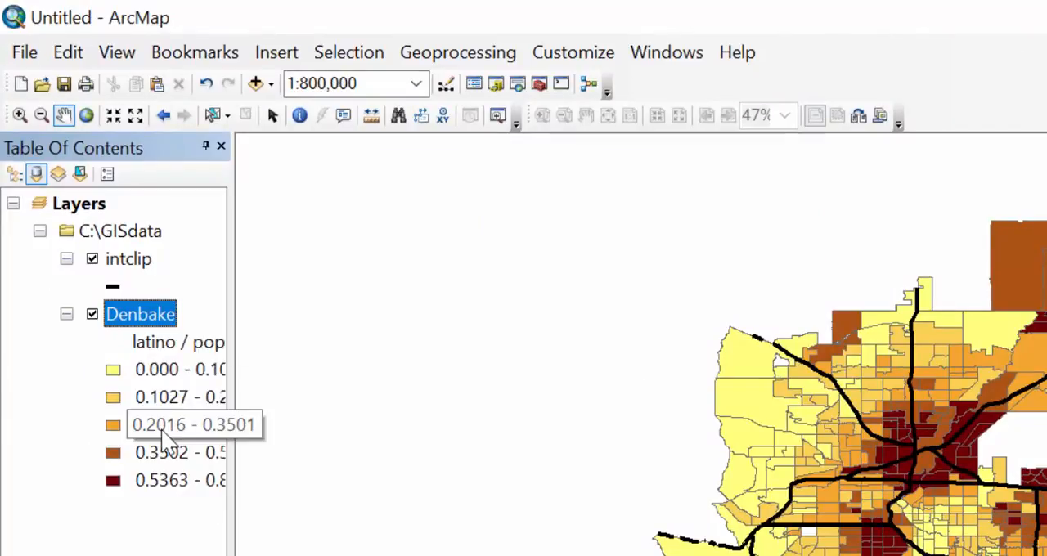
# Copy the Denbake layer, paste it twice into the Layers data frame, and turn off the topmost Denbake layer.
pyautogui.rightClick(142, 321)
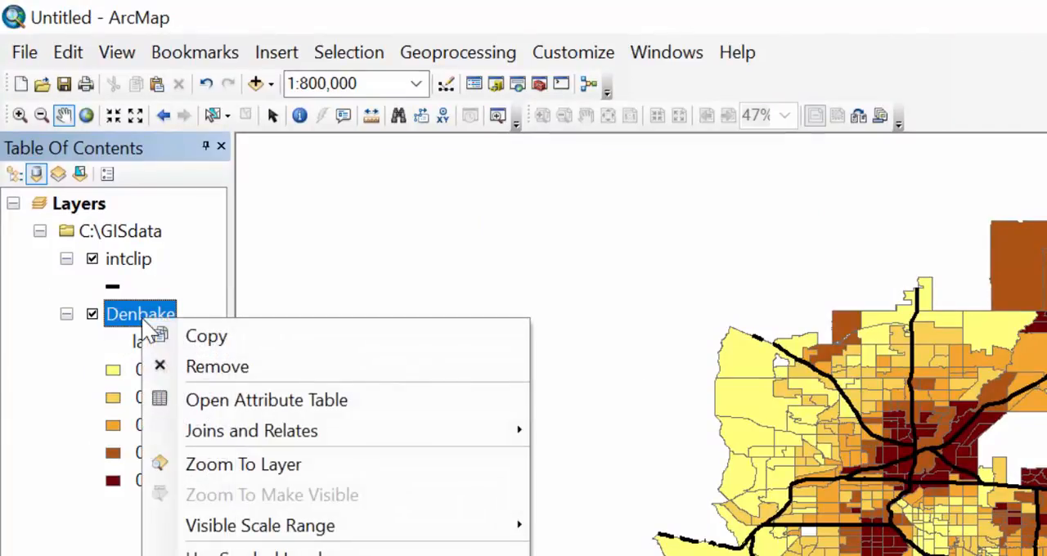
pyautogui.click(246, 344)
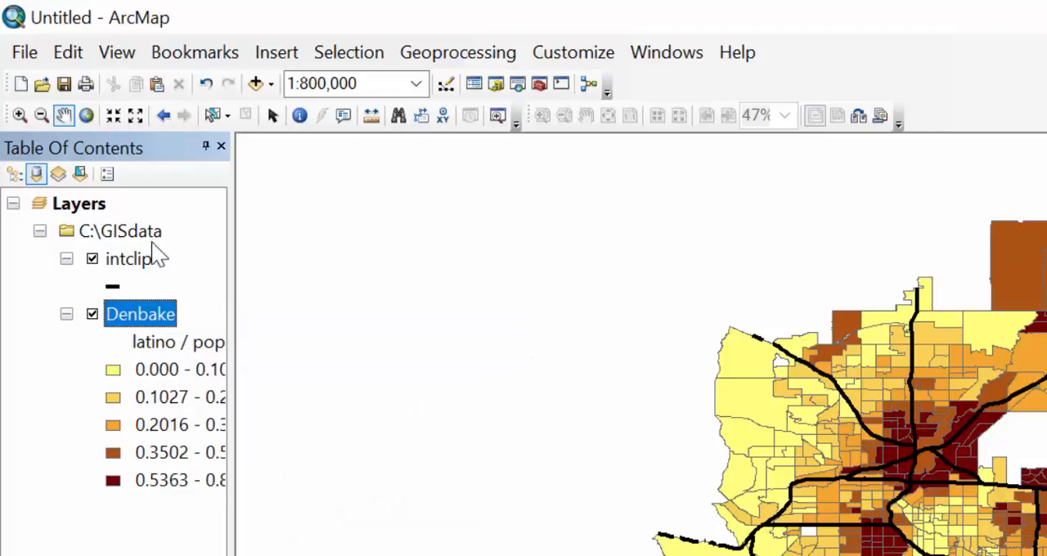
pyautogui.rightClick(78, 206)
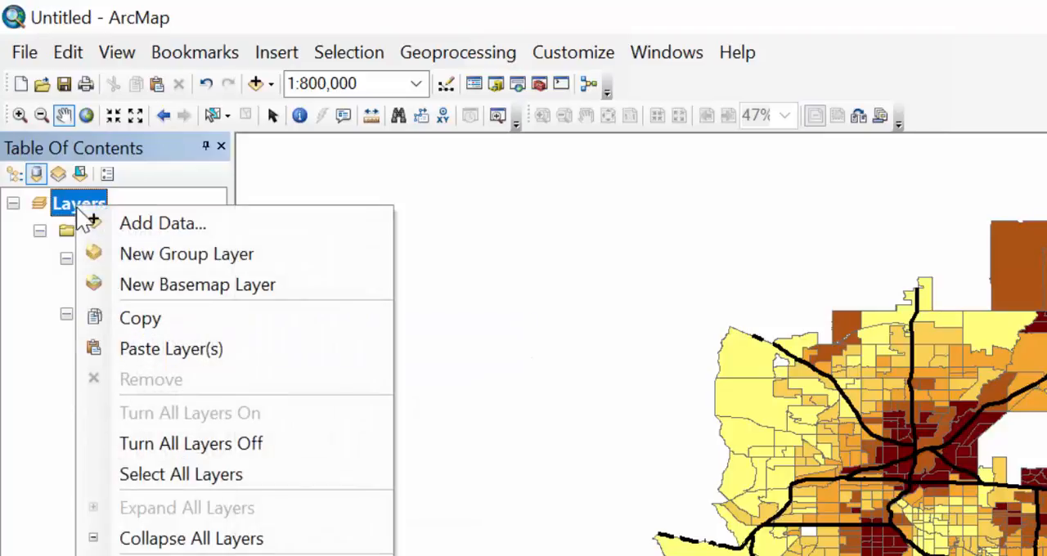
pyautogui.click(143, 350)
pyautogui.rightClick(78, 204)
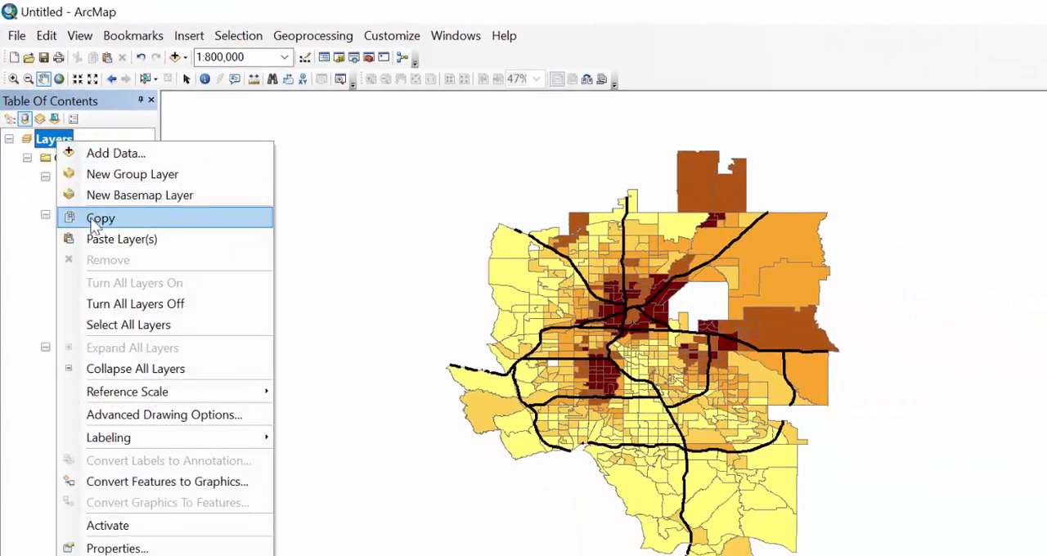
pyautogui.click(92, 221)
pyautogui.click(115, 215)
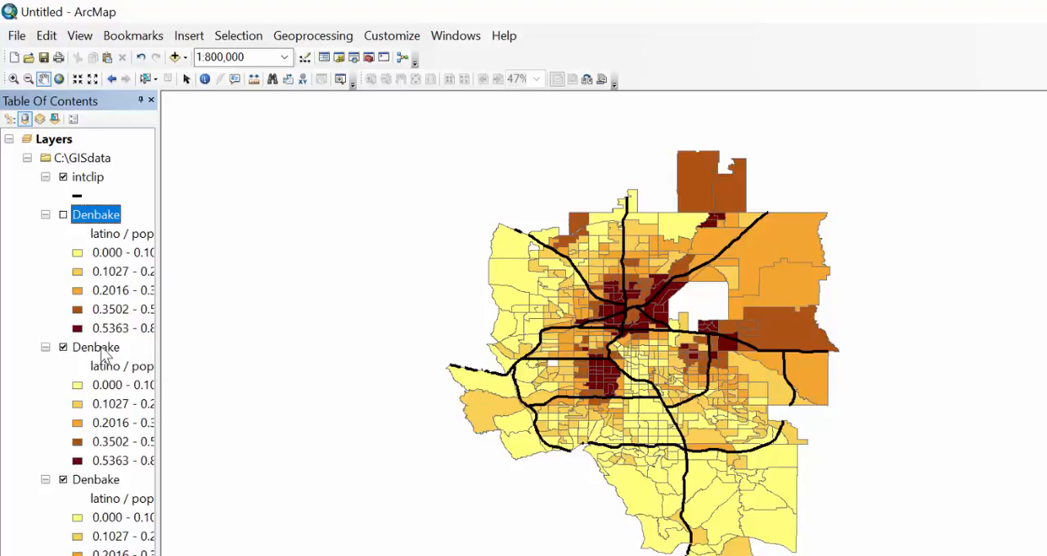
# Symbolize the second Denbake layer by the pblacknh field with normalization set to none.
pyautogui.doubleClick(98, 348)
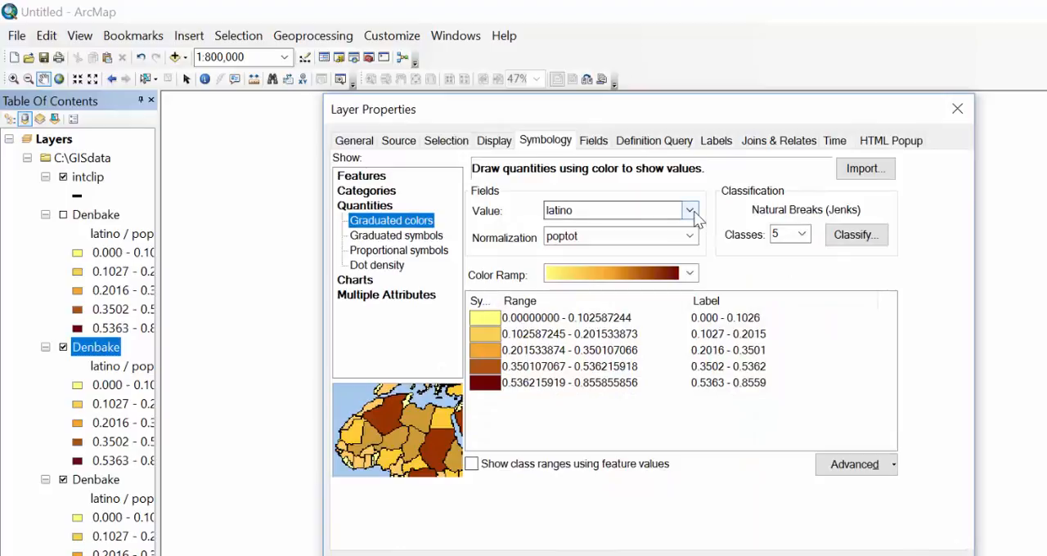
pyautogui.click(692, 211)
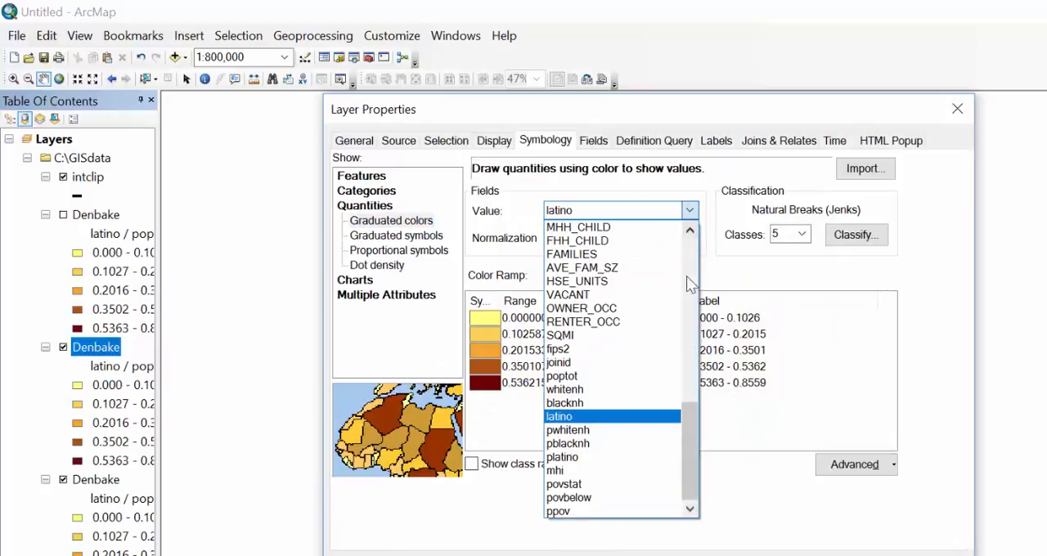
pyautogui.click(591, 446)
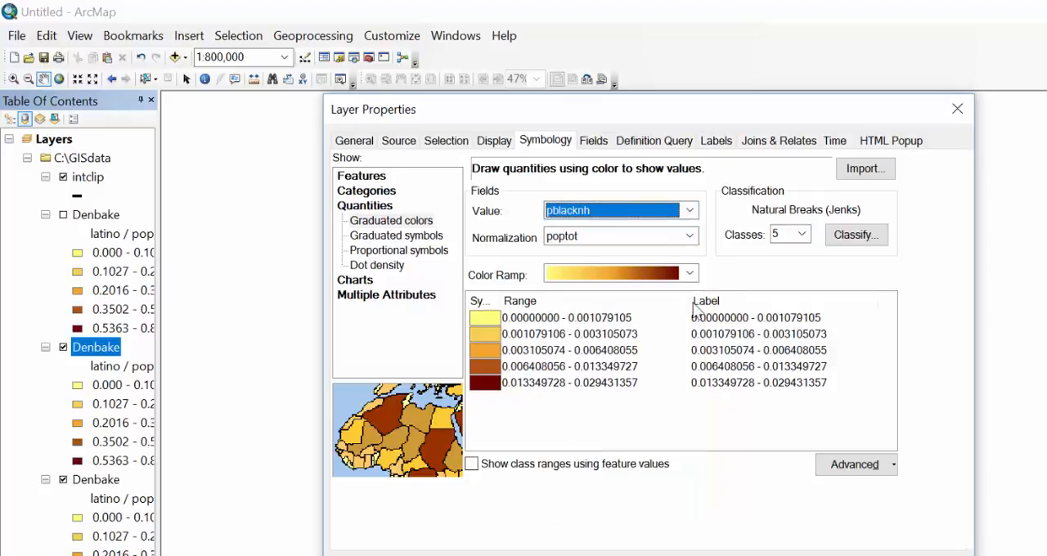
pyautogui.click(691, 237)
pyautogui.scroll(13, 669, 272)
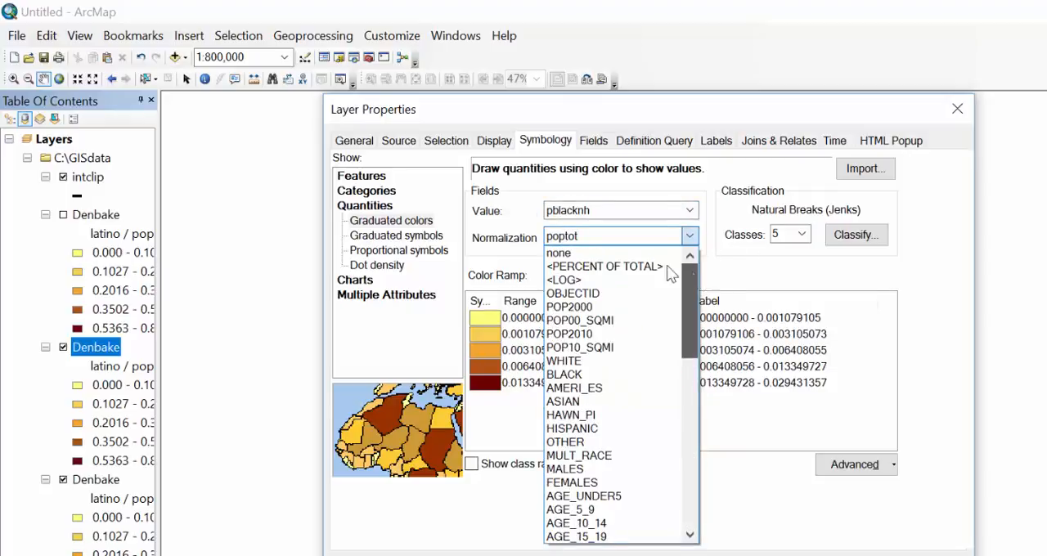
pyautogui.click(573, 253)
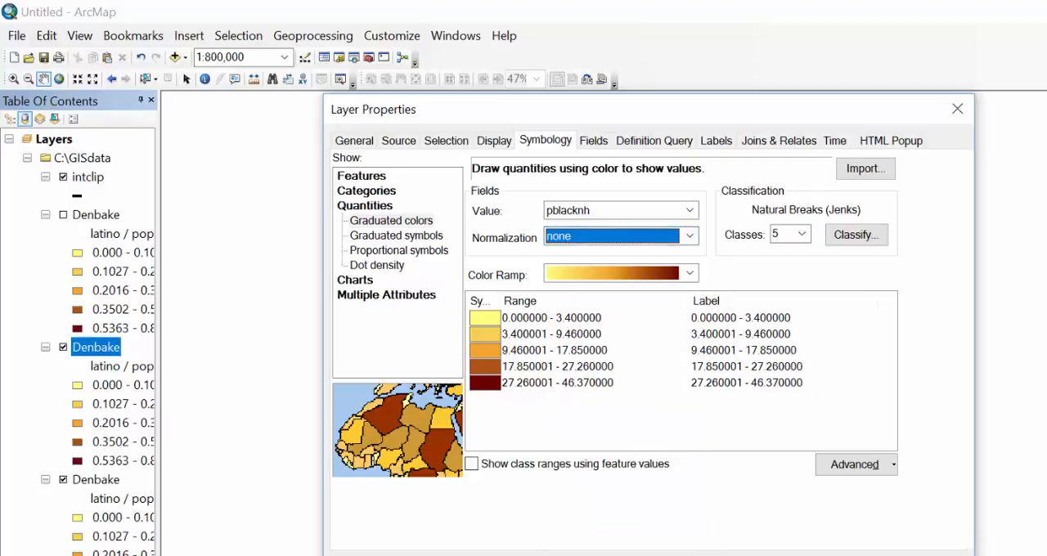
pyautogui.click(700, 555)
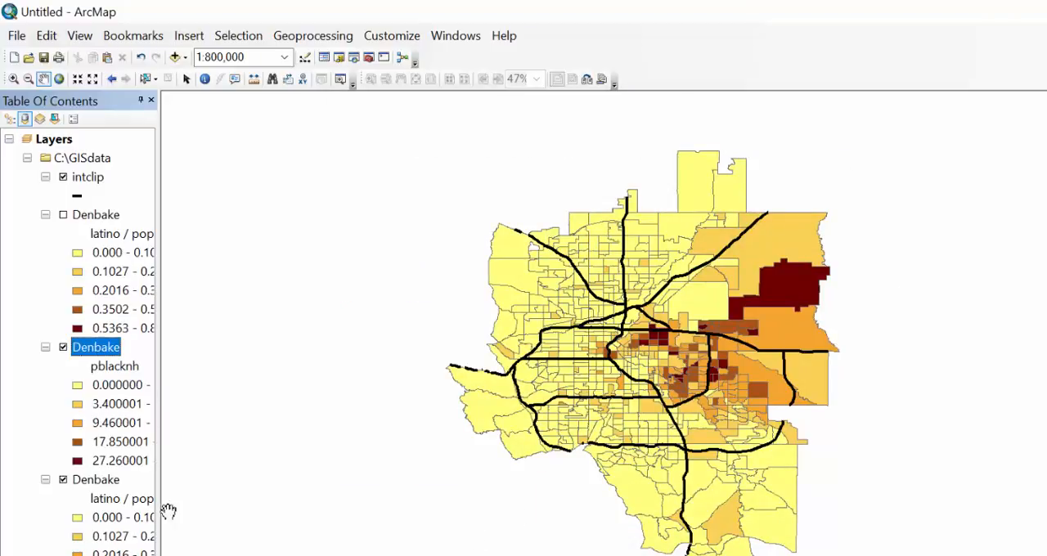
# Symbolize the third Denbake layer by the mhi field with normalization set to none.
pyautogui.doubleClick(96, 479)
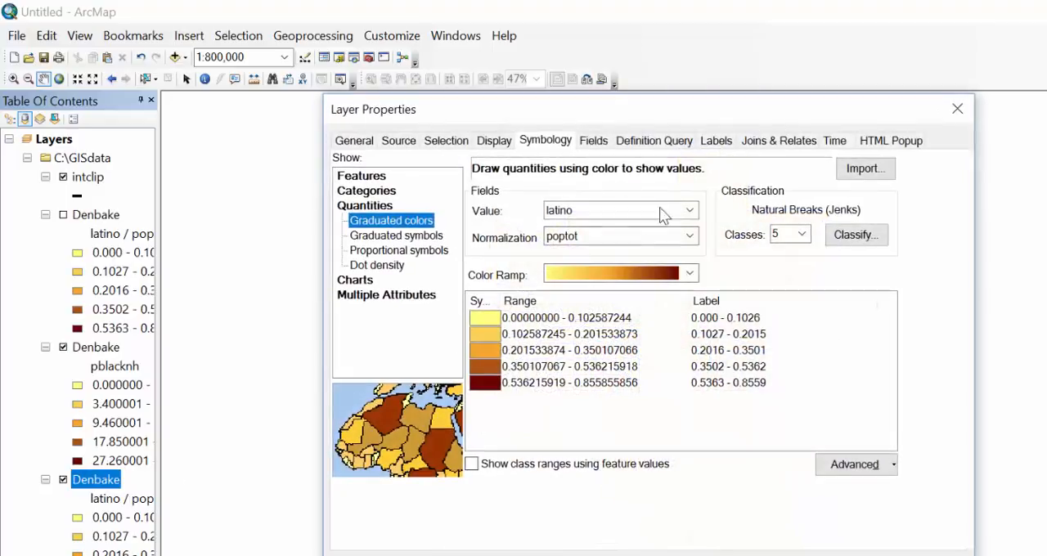
pyautogui.click(689, 211)
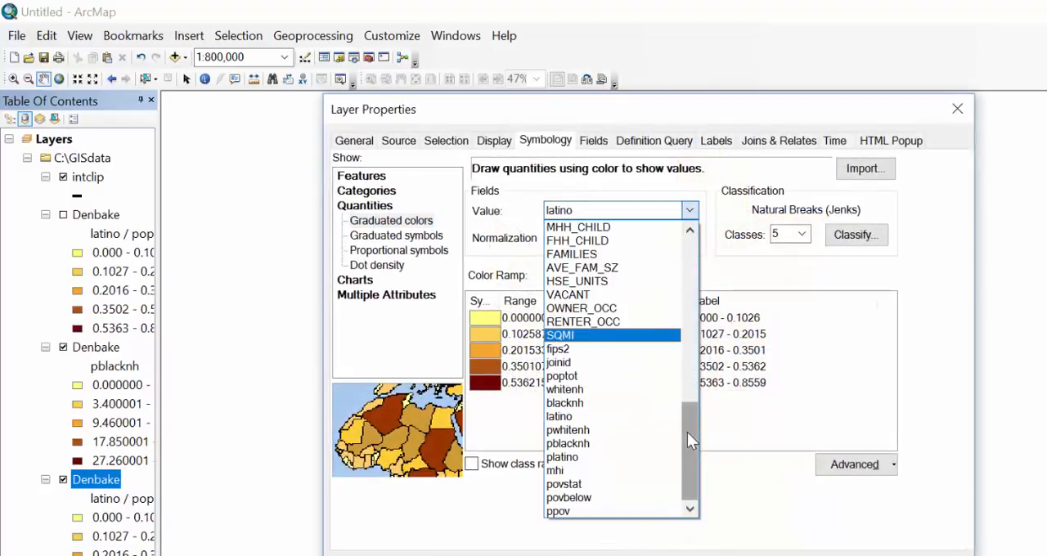
pyautogui.click(564, 471)
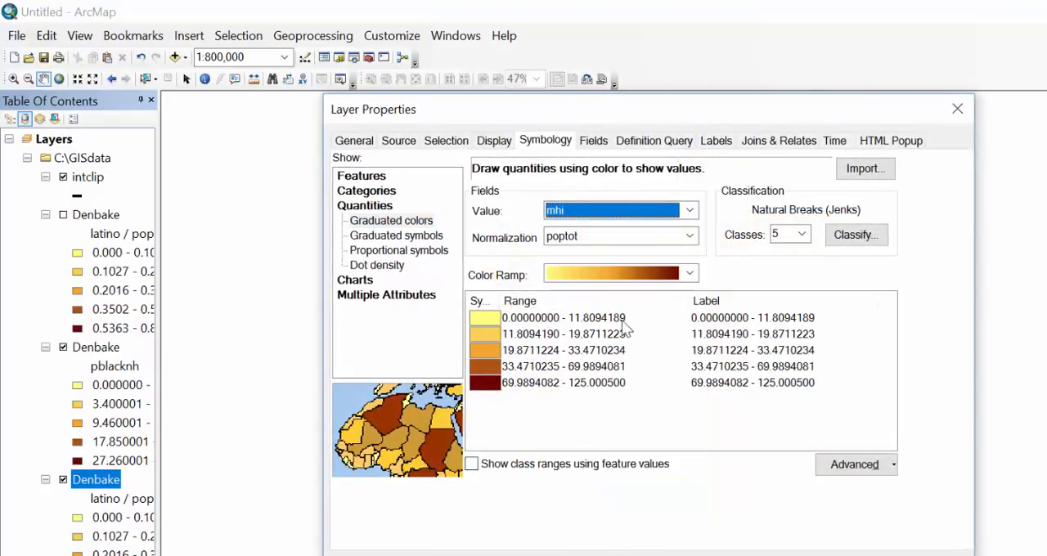
pyautogui.click(689, 236)
pyautogui.moveTo(691, 464); pyautogui.dragTo(693, 263)
pyautogui.click(573, 253)
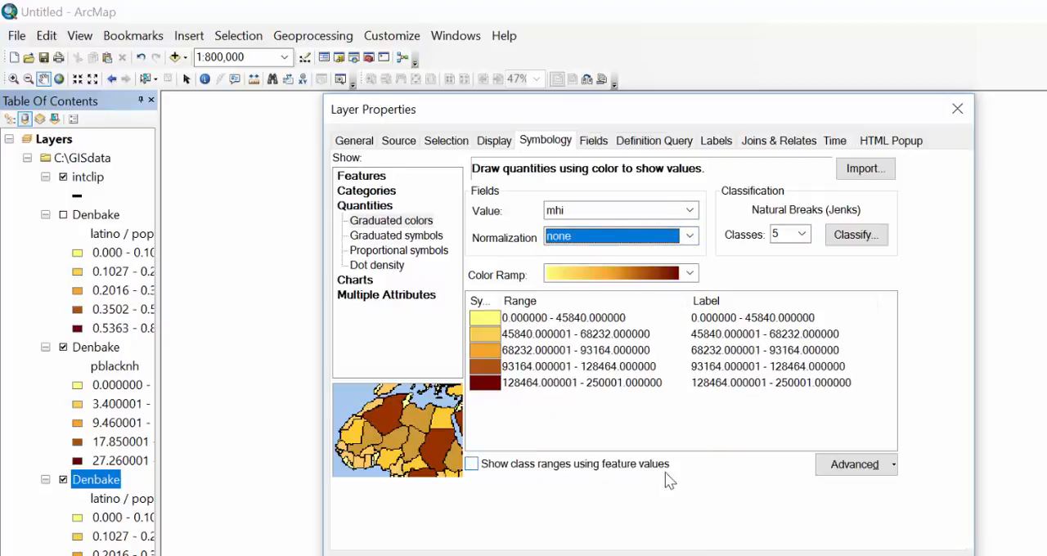
pyautogui.click(775, 554)
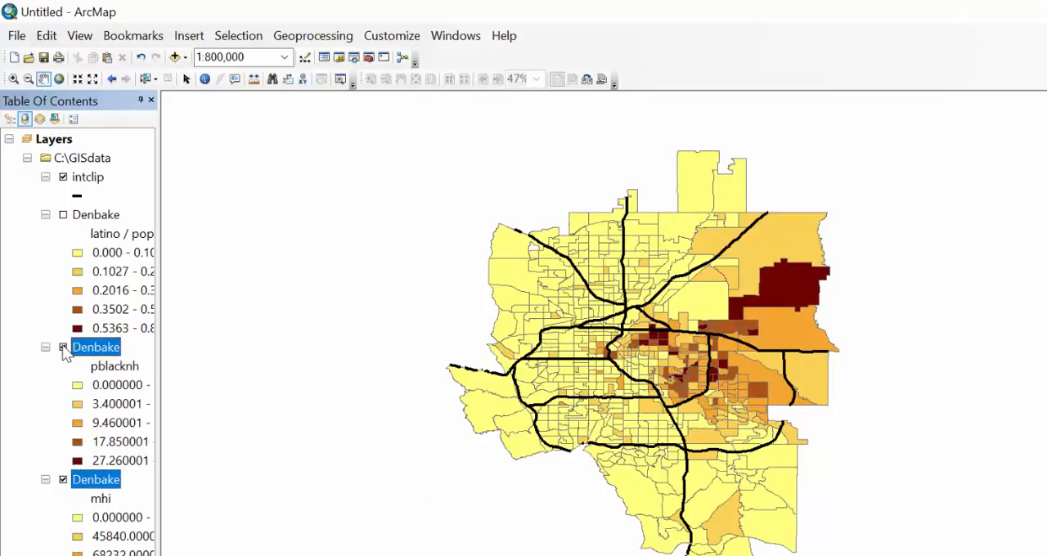
# Turn off the pblacknh and mhi Denbake layers and turn on the latino one.
pyautogui.click(63, 348)
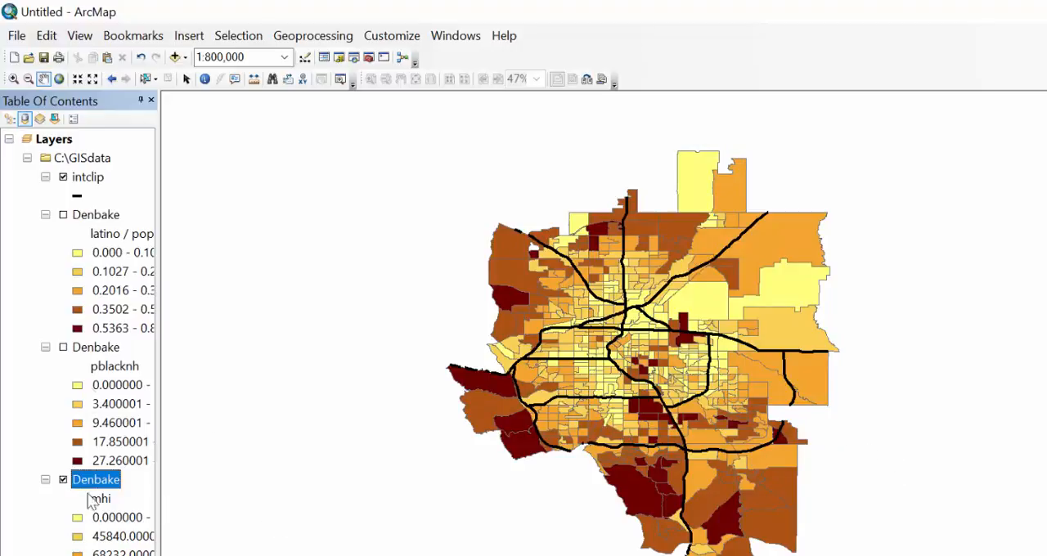
pyautogui.click(63, 215)
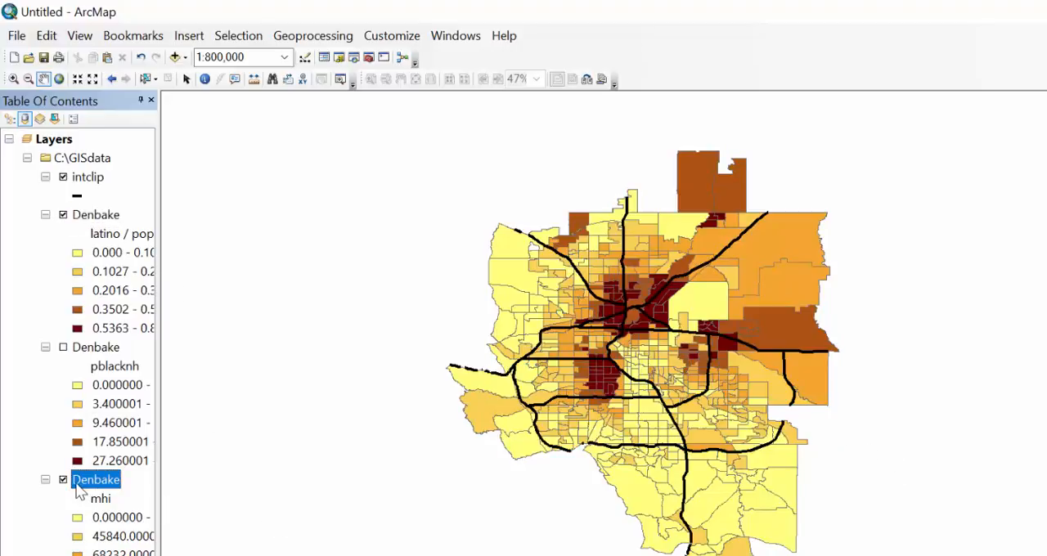
pyautogui.click(63, 480)
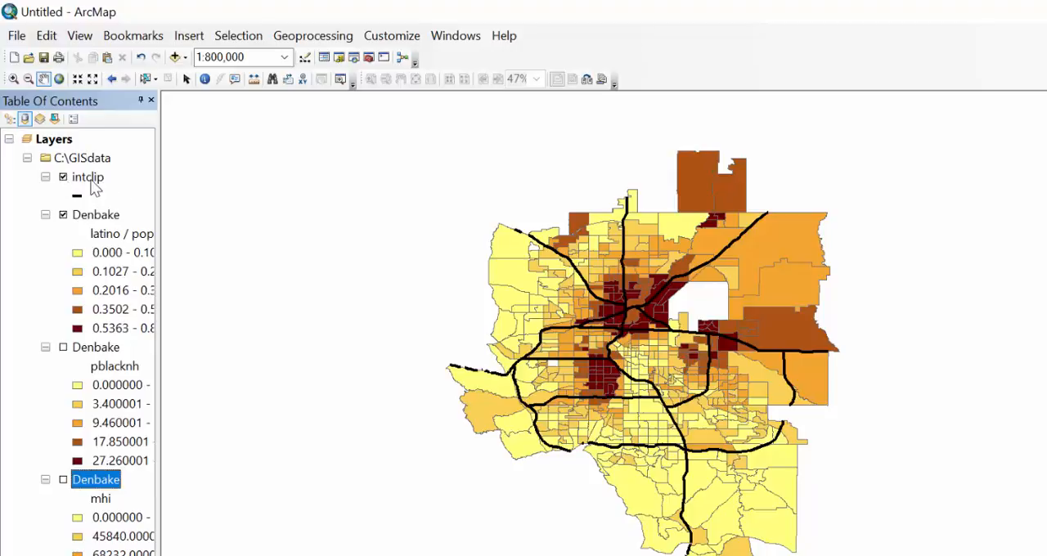
# Rename the intclip layer as Interstate.
pyautogui.click(88, 177)
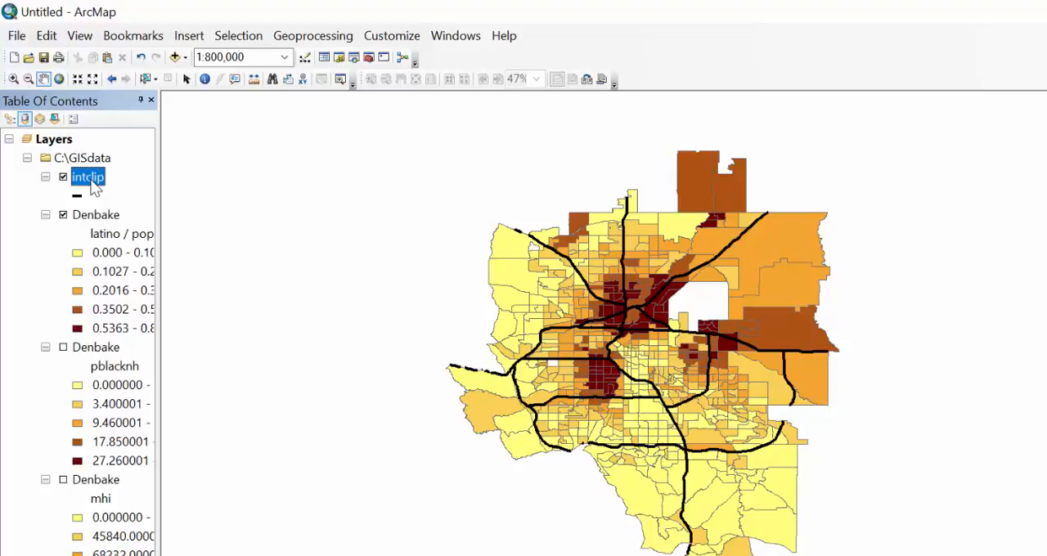
pyautogui.click(92, 183)
pyautogui.press('BackSpace')
pyautogui.write('Inter')
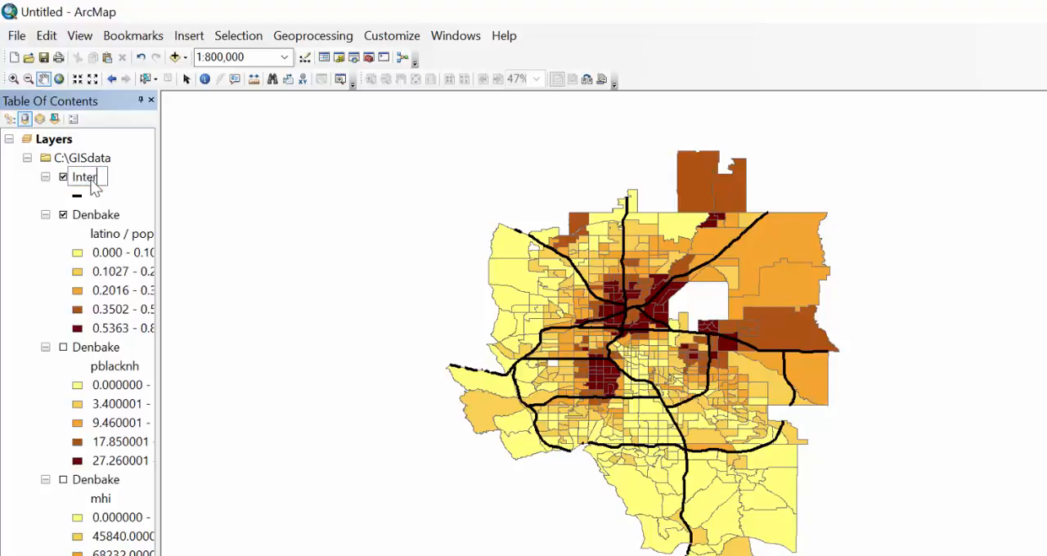
pyautogui.write('state')
pyautogui.press('Return')
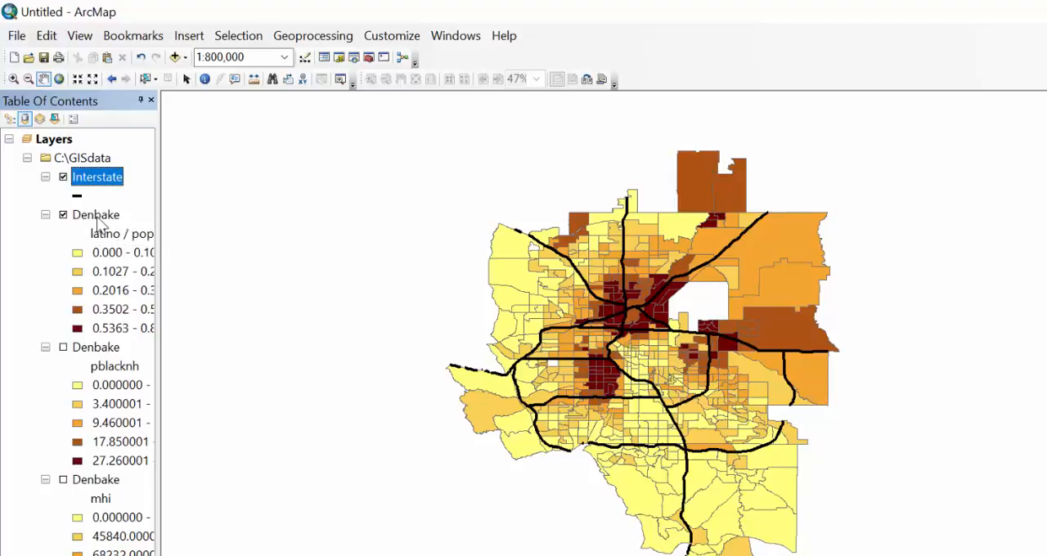
# Rename the Denbake layer symbolized by latino / poptot as Percent Latino.
pyautogui.click(96, 218)
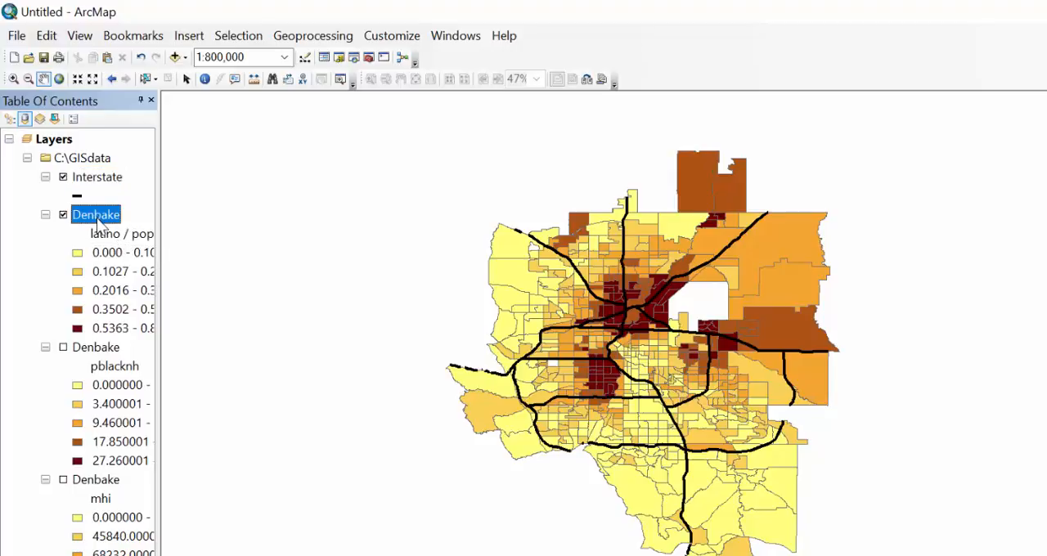
pyautogui.click(97, 216)
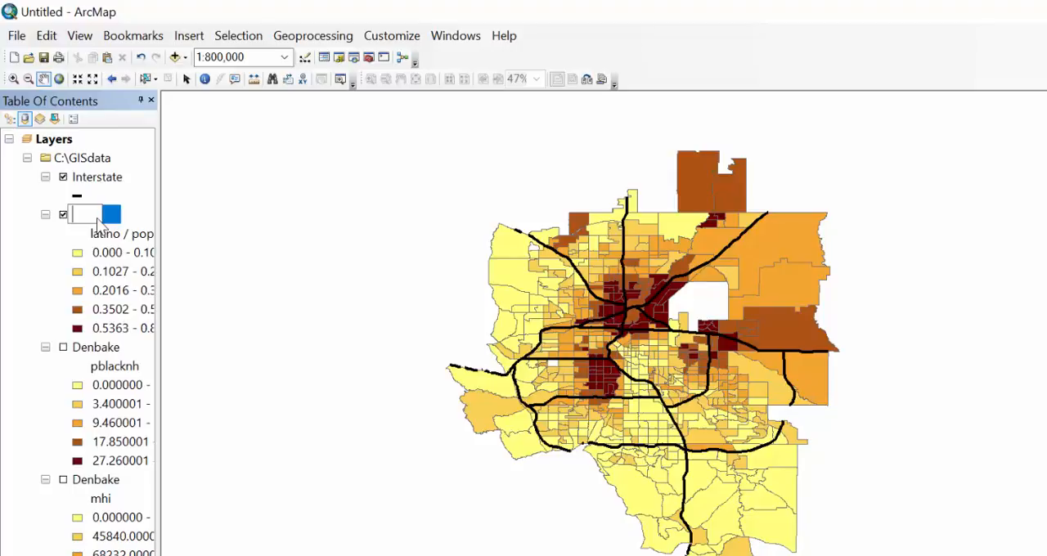
pyautogui.write('Percent Latino')
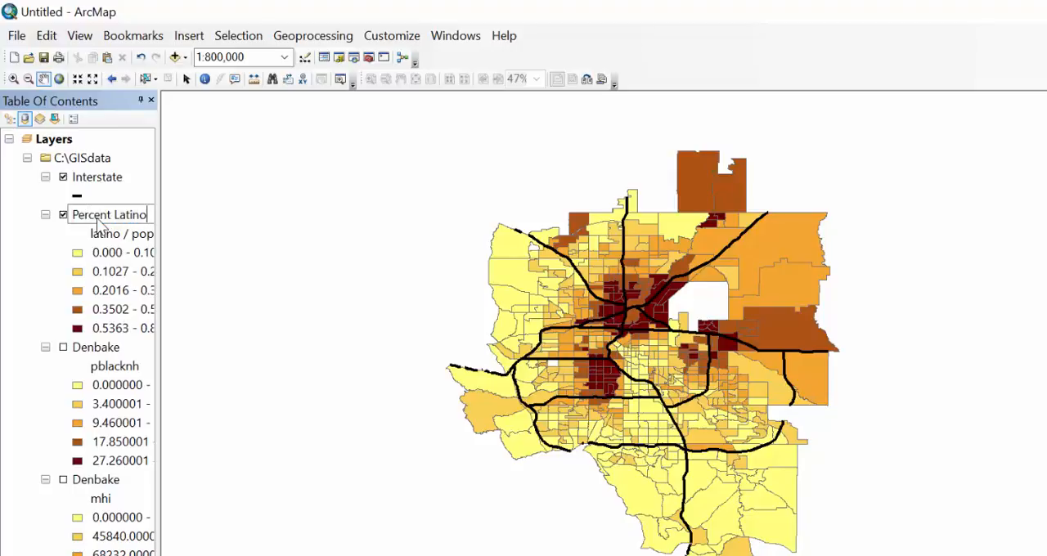
pyautogui.press('Return')
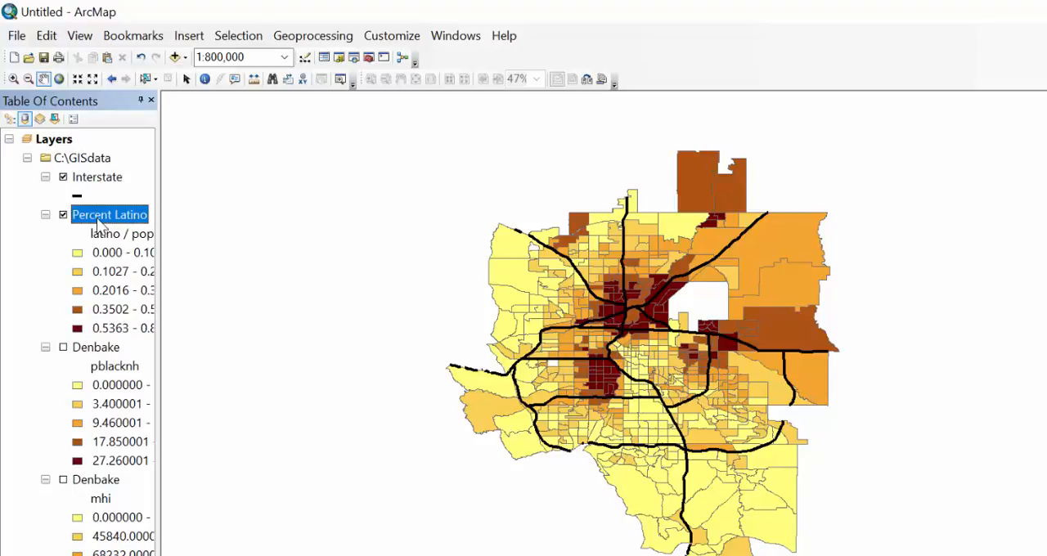
# Rename the Denbake layer symbolized by pblacknh as Percent Black.
pyautogui.click(94, 350)
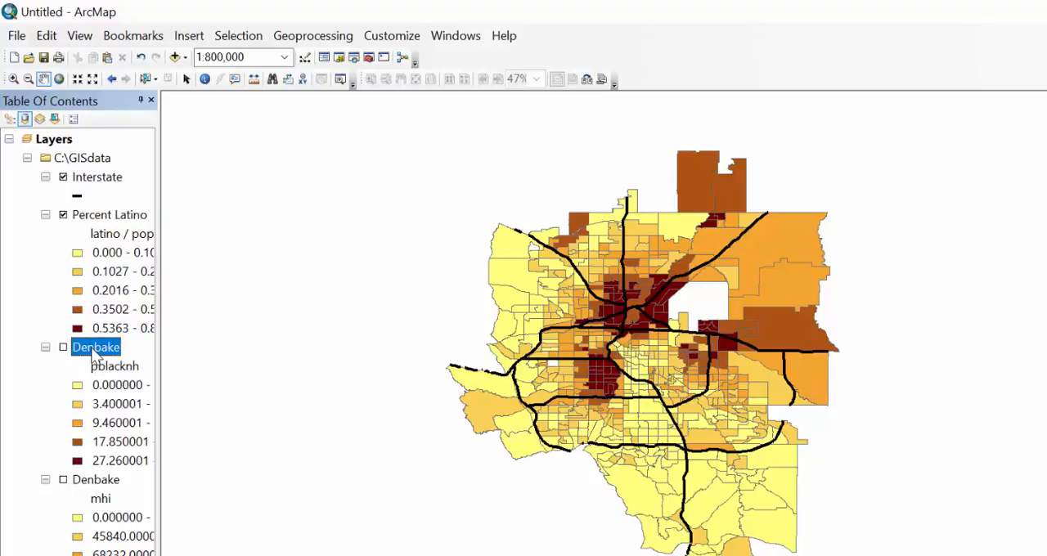
pyautogui.click(95, 349)
pyautogui.write('Per')
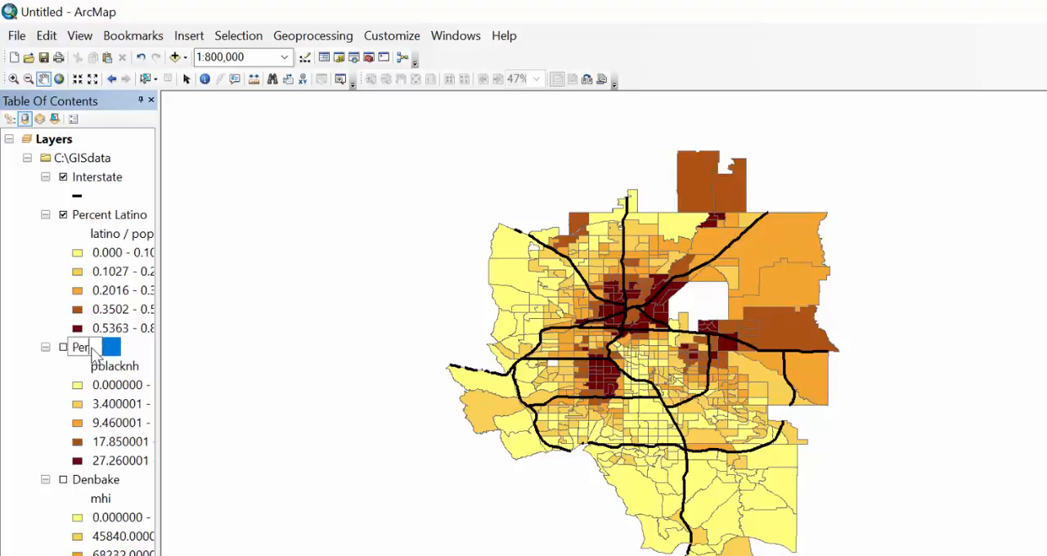
pyautogui.write('cent Black')
pyautogui.press('Return')
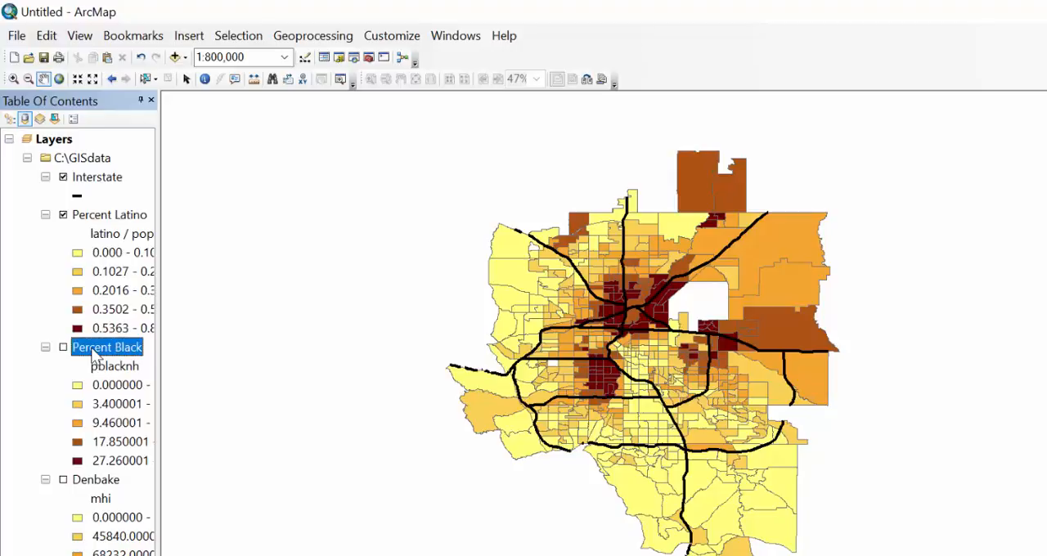
# Rename the Denbake layer symbolized by mhi as MHI and widen the table of contents to fit the class labels.
pyautogui.click(98, 483)
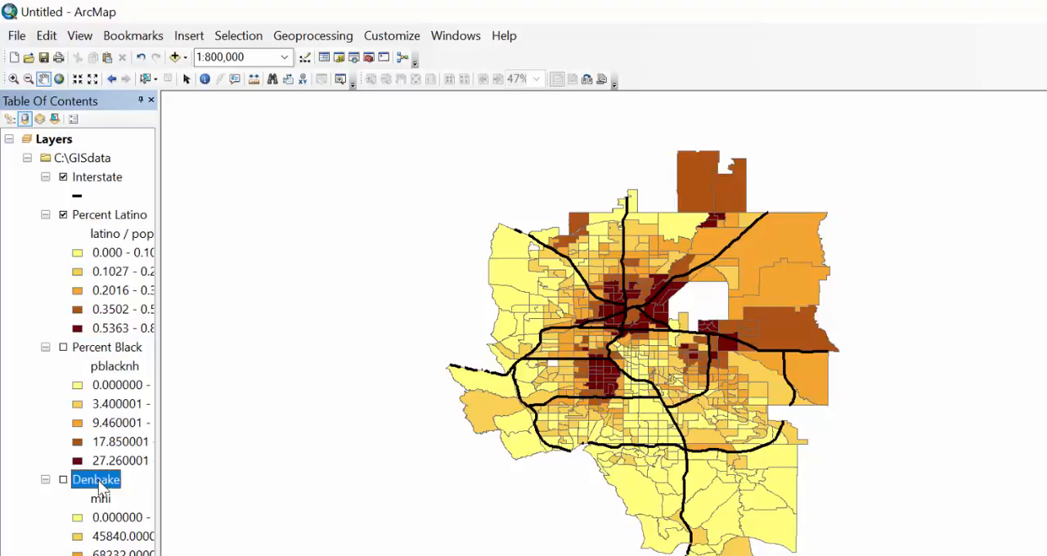
pyautogui.click(98, 483)
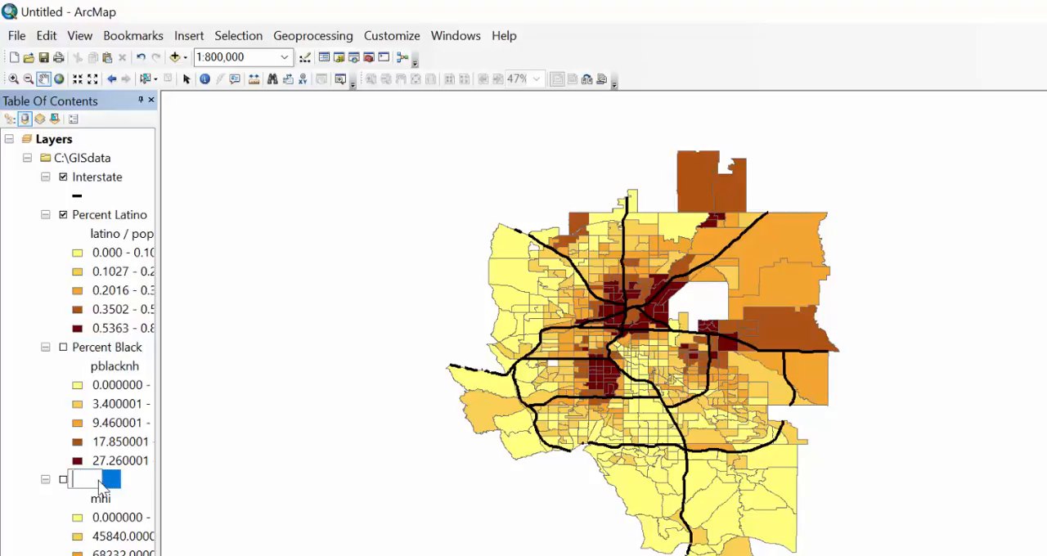
pyautogui.write('MHI')
pyautogui.press('Return')
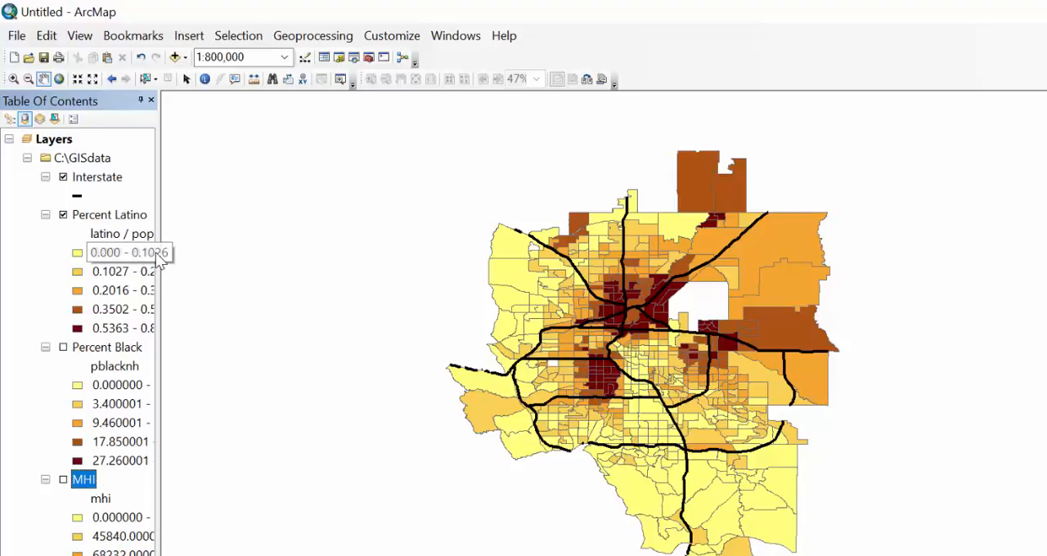
pyautogui.moveTo(157, 254); pyautogui.dragTo(191, 250)
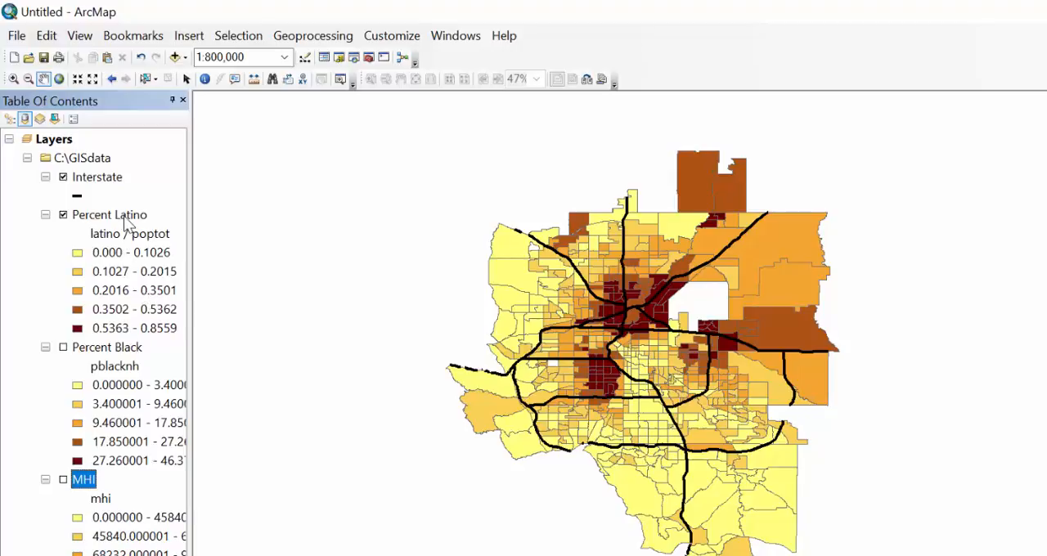
# Set the Percent Latino layer's class label format to Percentage, treating the numbers as fractions adjusted to show a percentage.
pyautogui.click(124, 216)
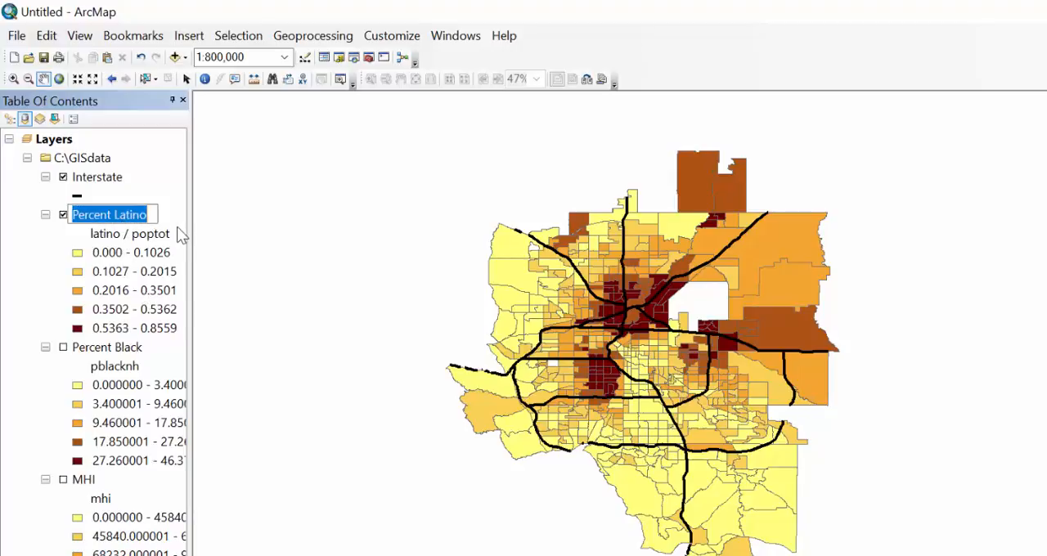
pyautogui.doubleClick(144, 216)
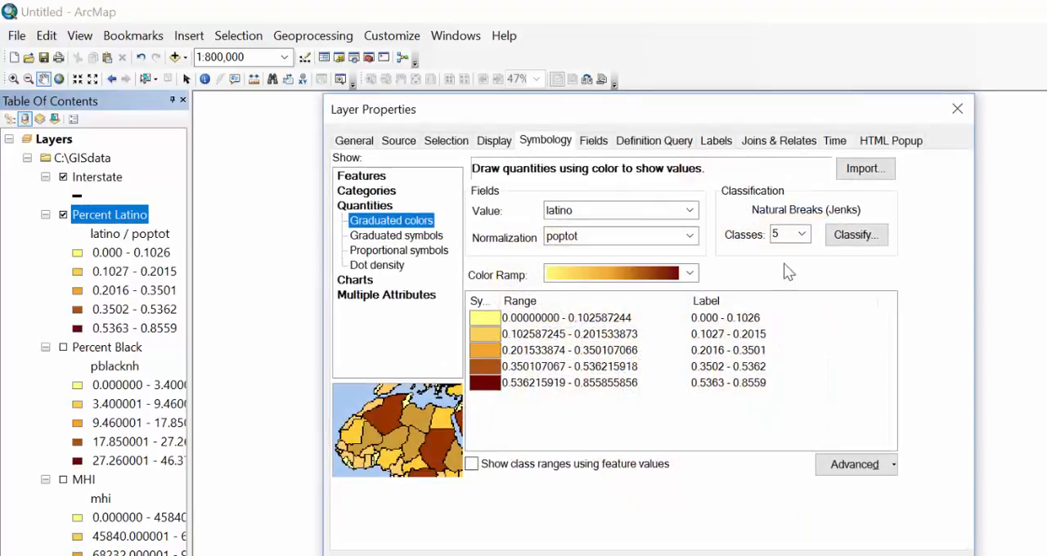
pyautogui.rightClick(737, 309)
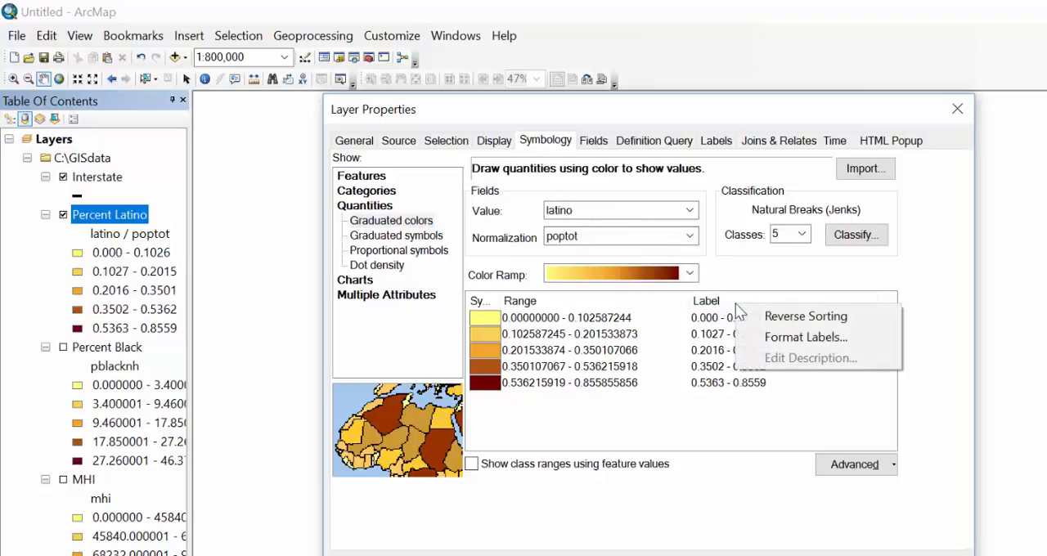
pyautogui.click(806, 337)
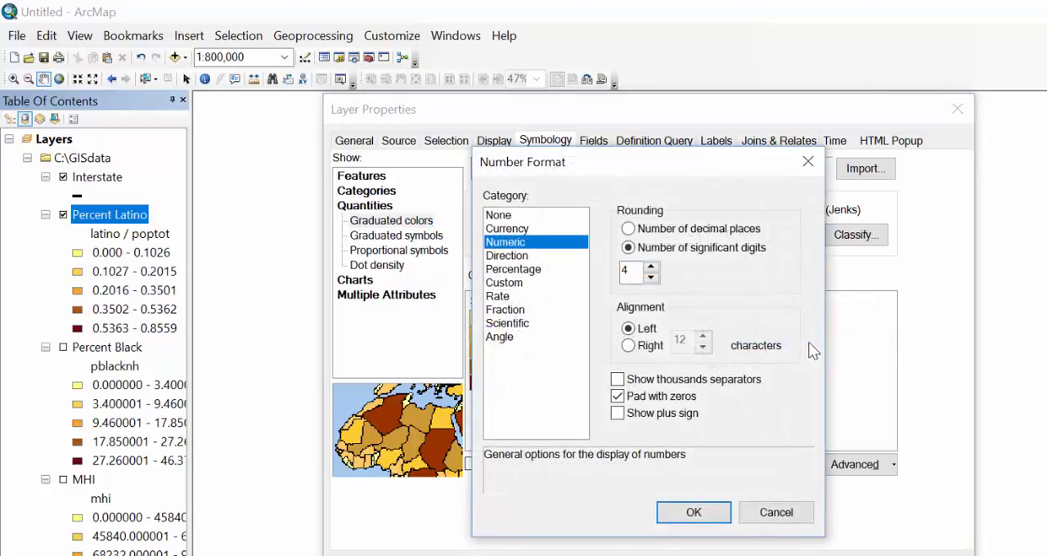
pyautogui.click(515, 275)
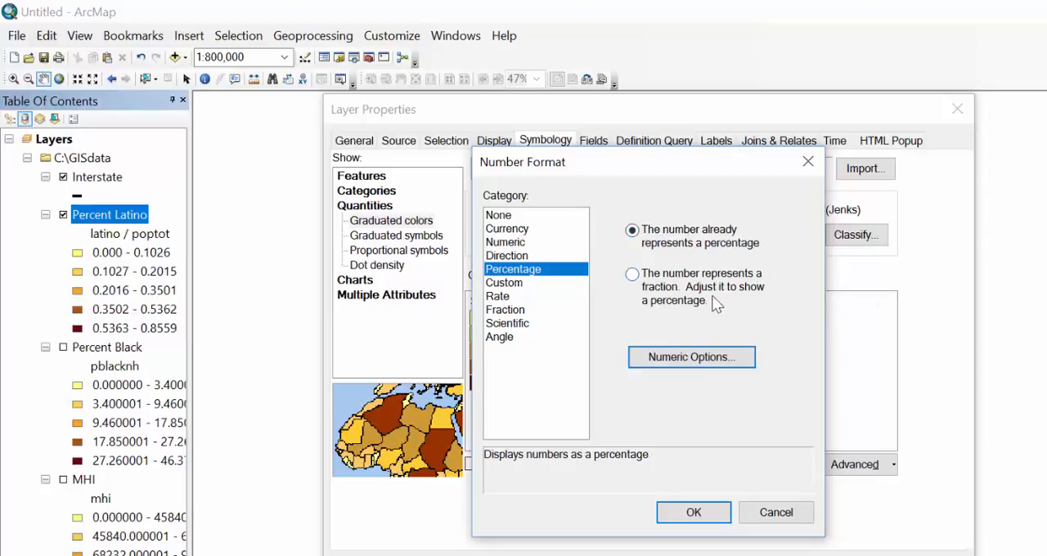
pyautogui.click(636, 272)
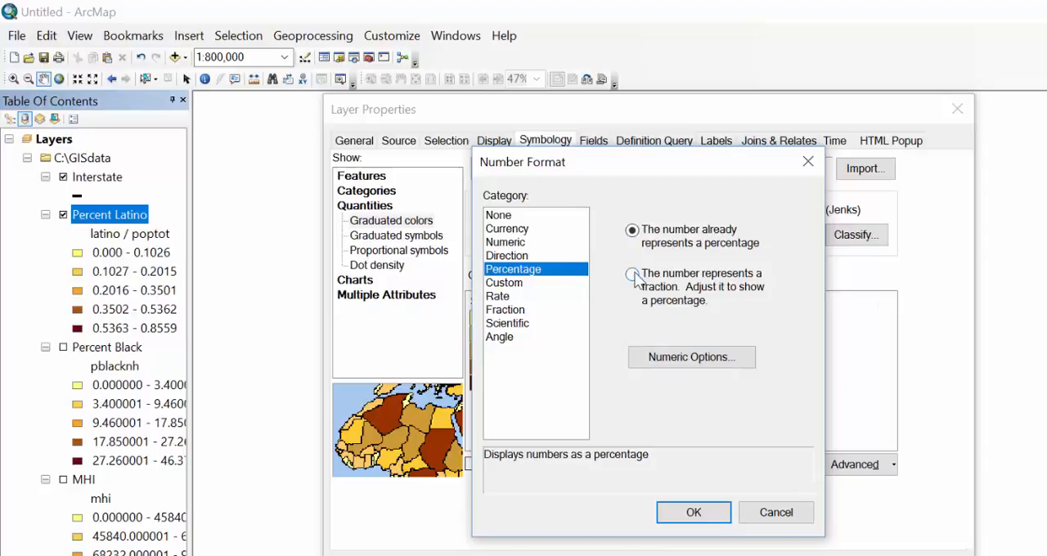
# Round the Percent Latino percentage labels to one decimal place and apply the layer properties.
pyautogui.click(692, 358)
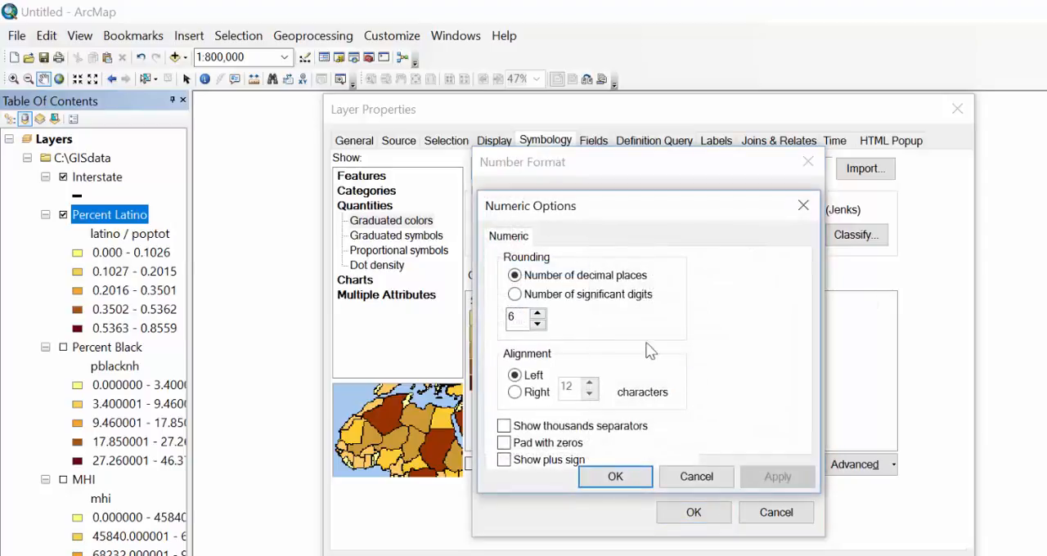
pyautogui.click(537, 324)
pyautogui.click(538, 324)
pyautogui.click(607, 481)
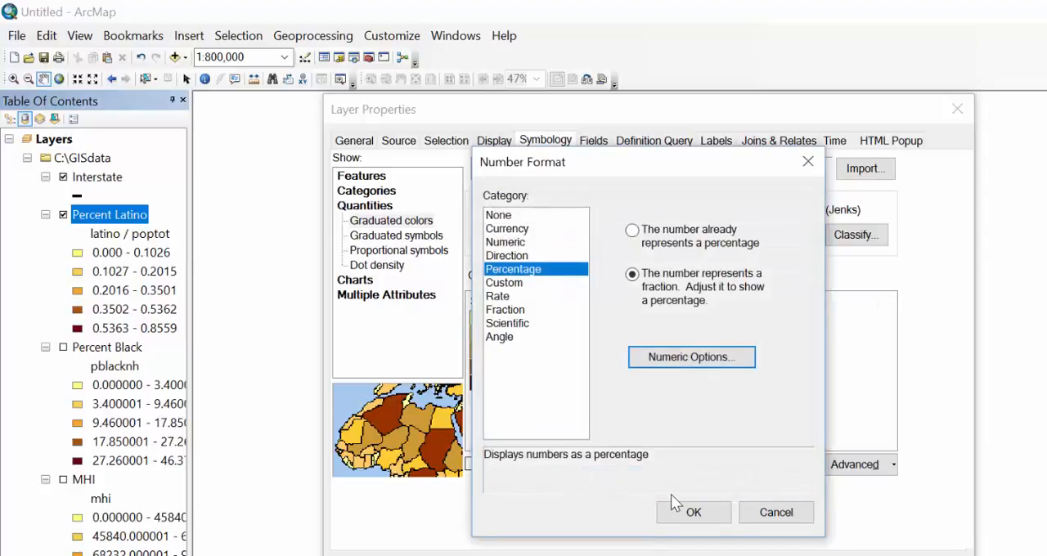
pyautogui.click(693, 512)
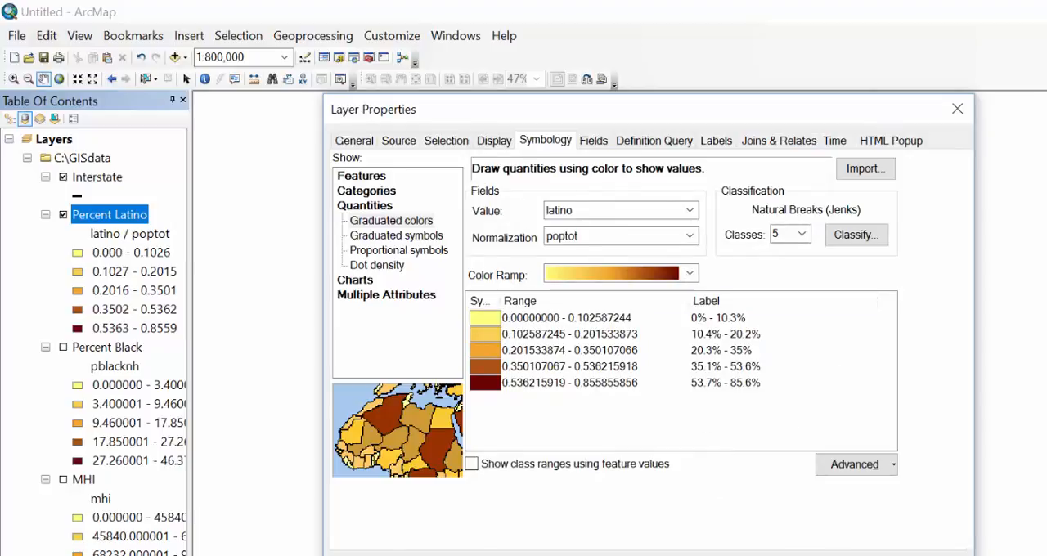
pyautogui.press('Return')
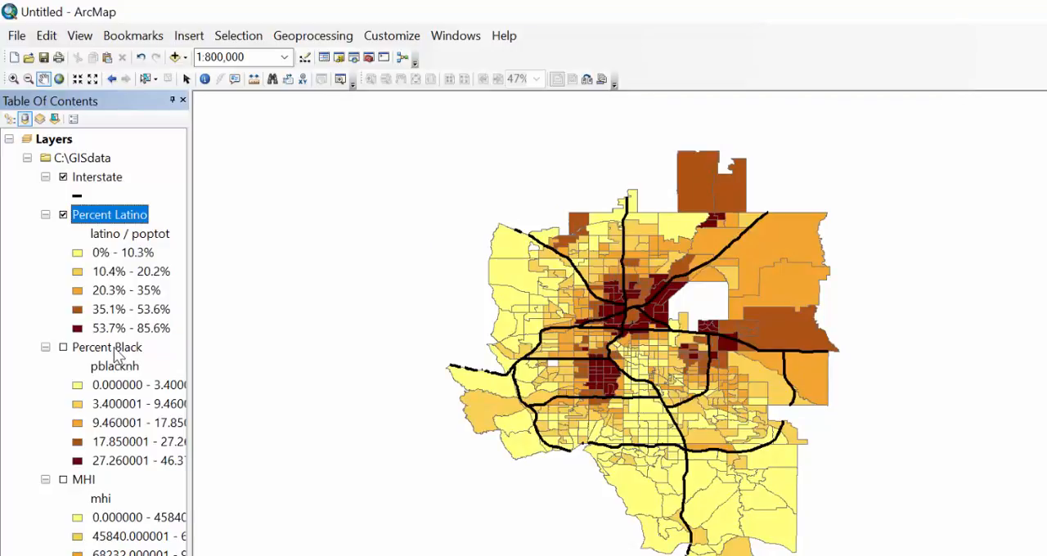
# Format the Percent Black class labels as percentages with one decimal place, treating the numbers as already representing percentages.
pyautogui.doubleClick(117, 350)
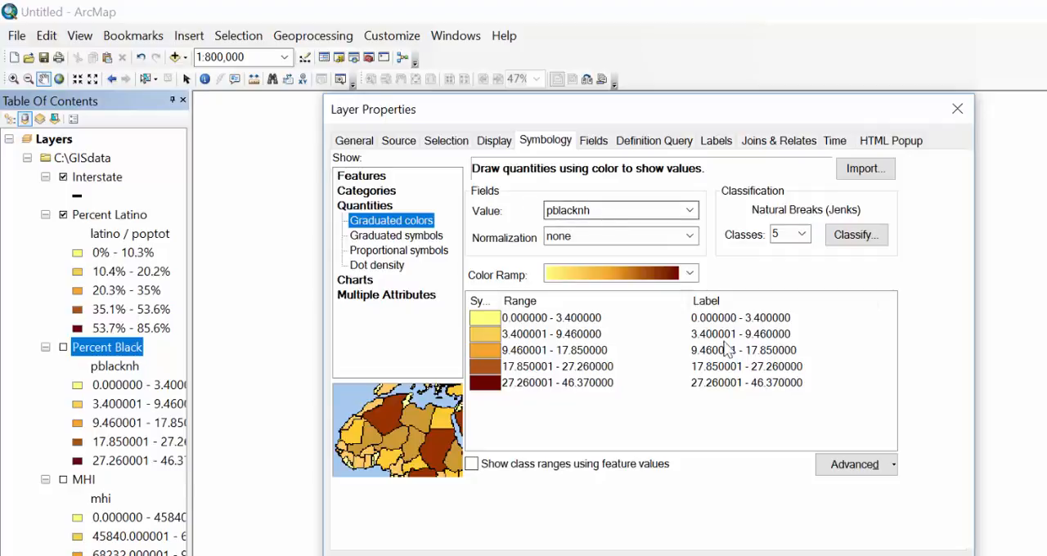
pyautogui.rightClick(745, 301)
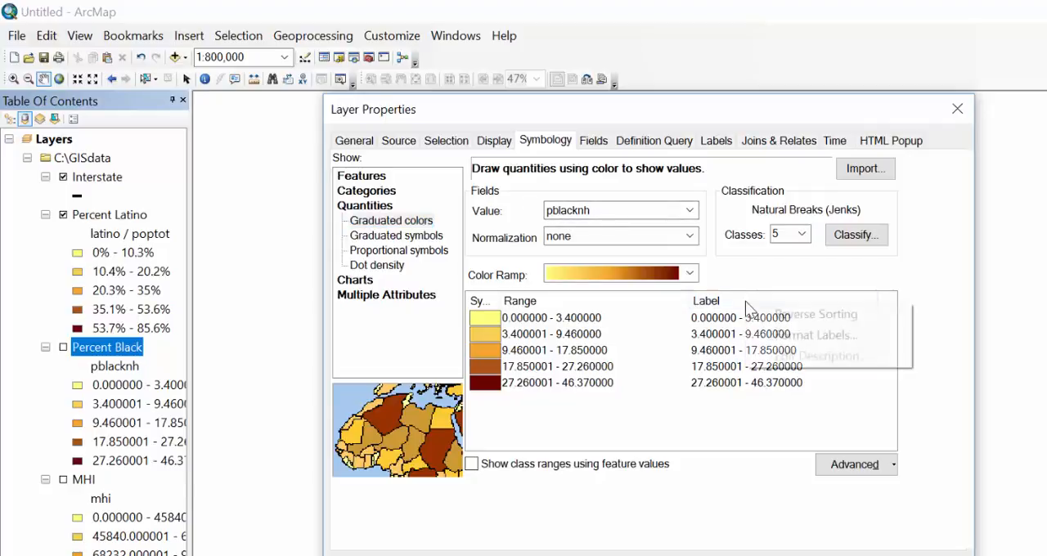
pyautogui.click(794, 337)
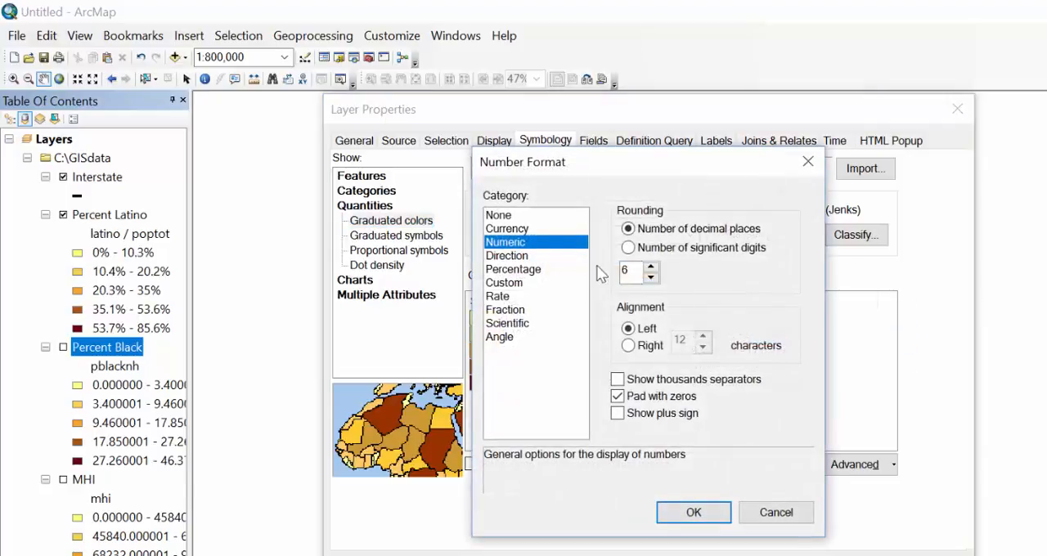
pyautogui.click(511, 276)
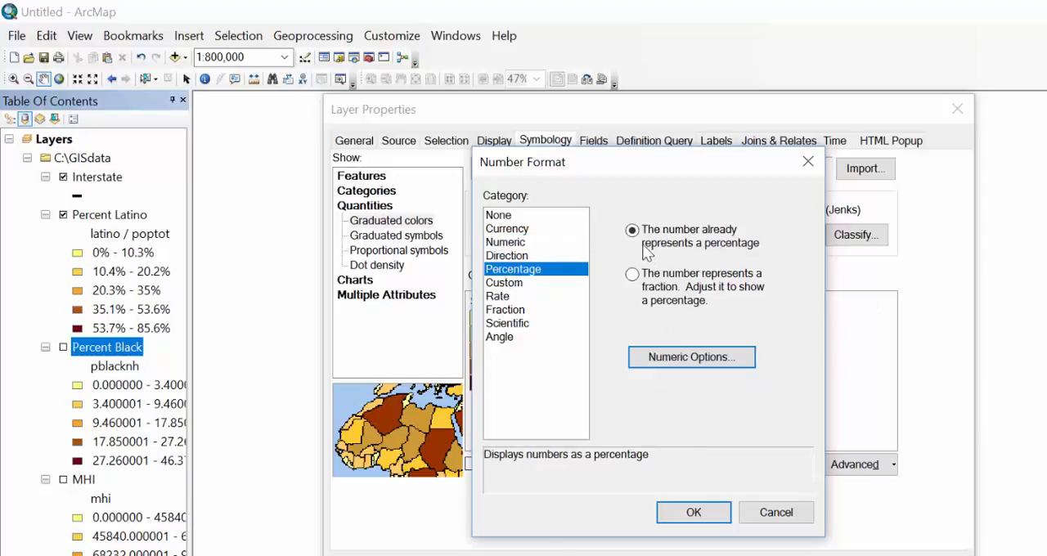
pyautogui.click(683, 357)
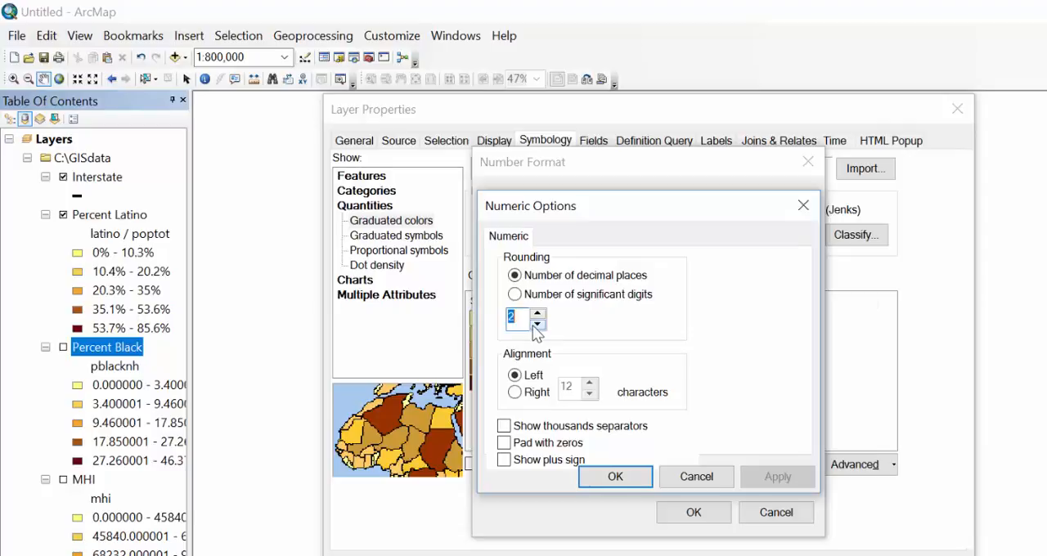
pyautogui.click(615, 477)
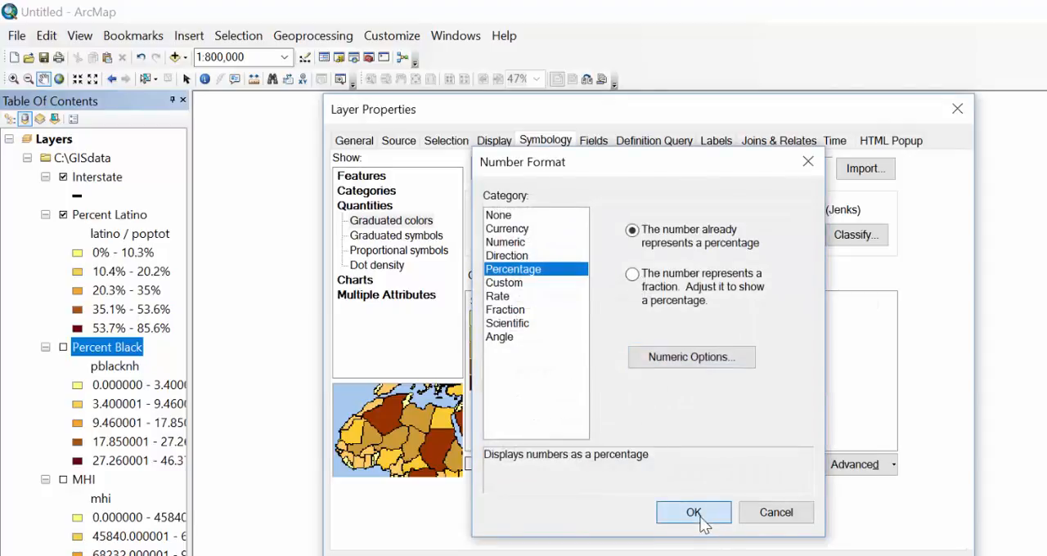
pyautogui.click(693, 512)
pyautogui.click(756, 555)
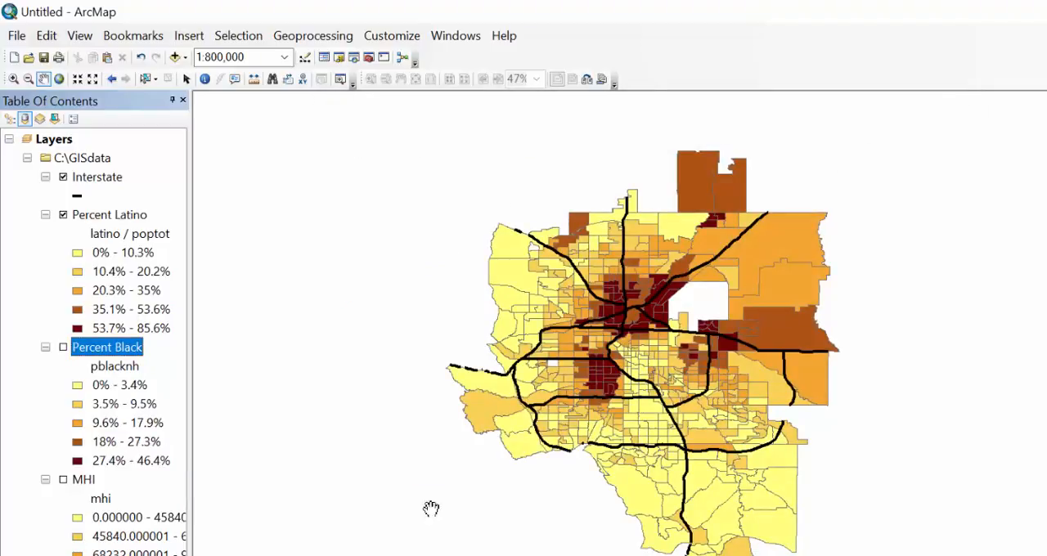
# Format the MHI layer's class labels as numeric values with zero decimal places and apply the change.
pyautogui.doubleClick(83, 480)
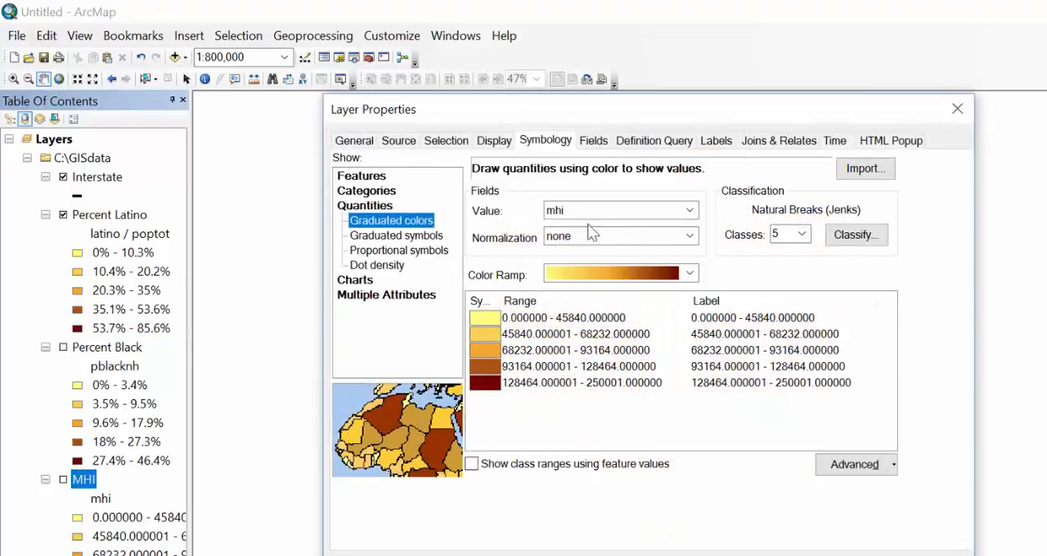
pyautogui.rightClick(726, 301)
pyautogui.click(794, 331)
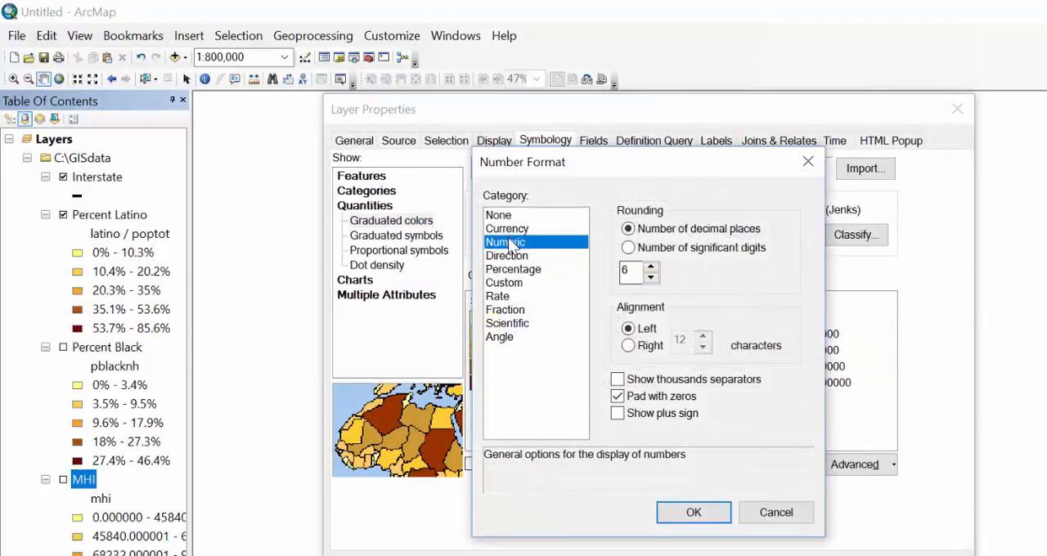
pyautogui.click(651, 278)
pyautogui.click(704, 512)
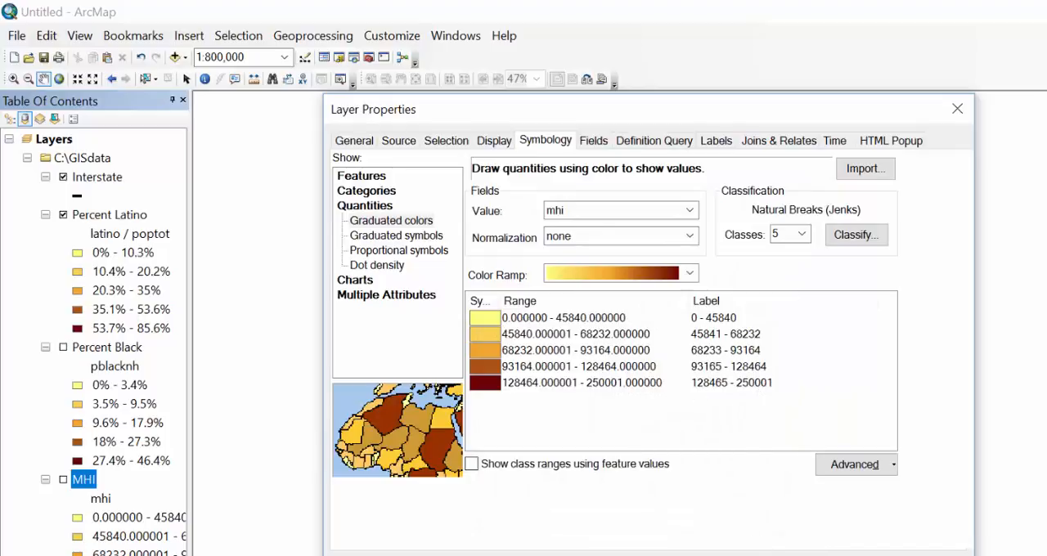
pyautogui.press('Return')
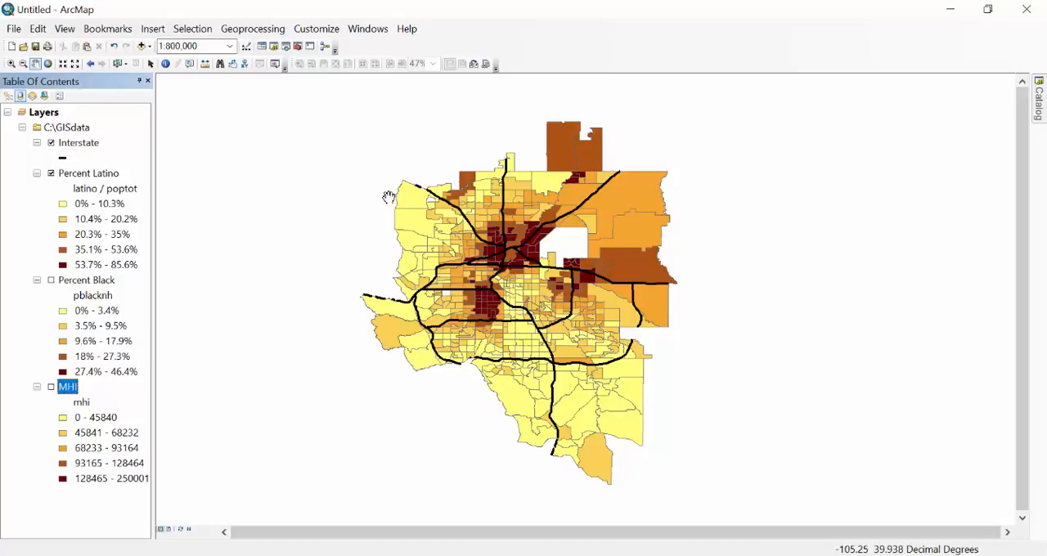
# Switch to layout view and enlarge the map within the data frame to a scale of about 1:482,000.
pyautogui.click(64, 31)
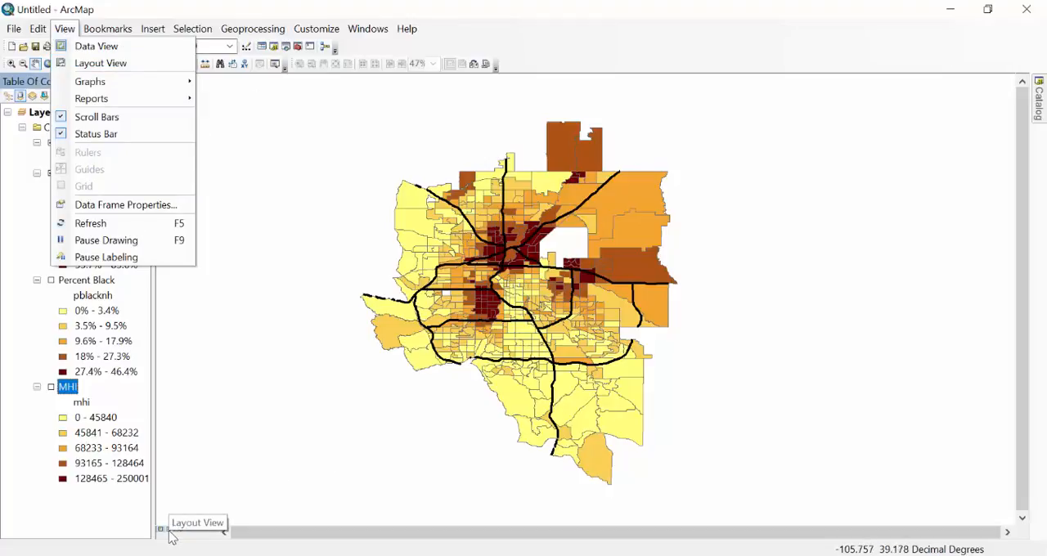
pyautogui.click(139, 63)
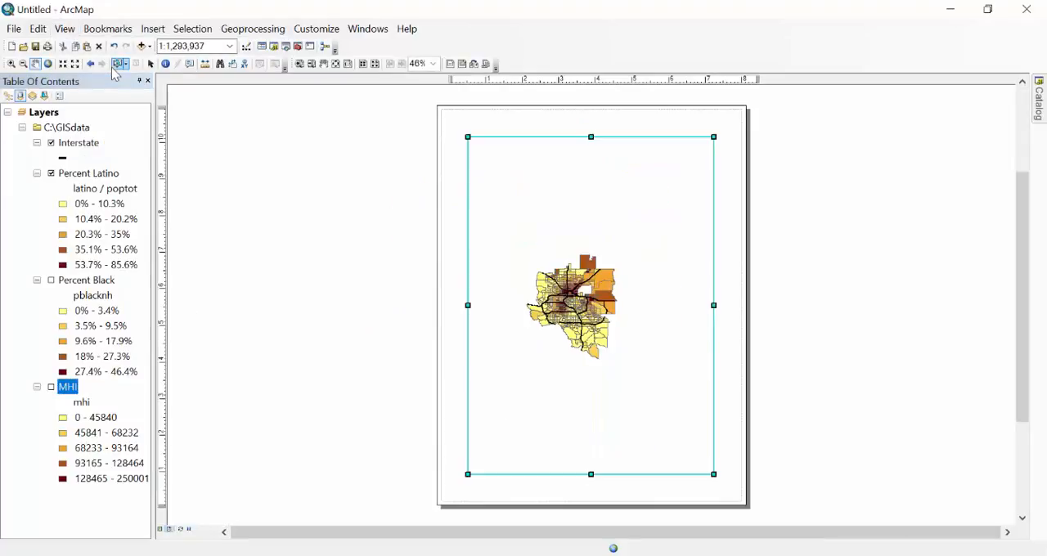
pyautogui.click(11, 63)
pyautogui.moveTo(523, 252); pyautogui.dragTo(627, 360)
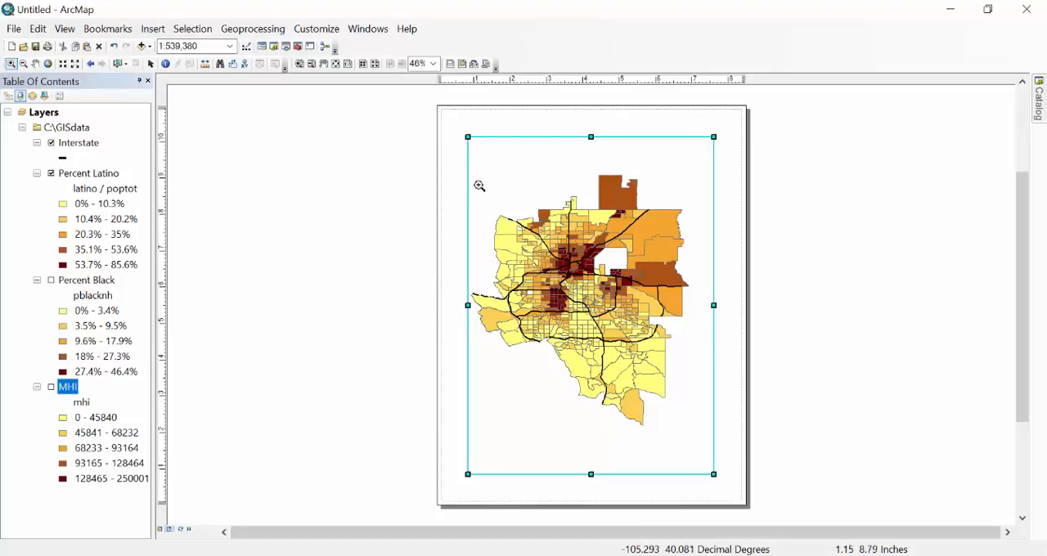
pyautogui.moveTo(469, 168); pyautogui.dragTo(687, 418)
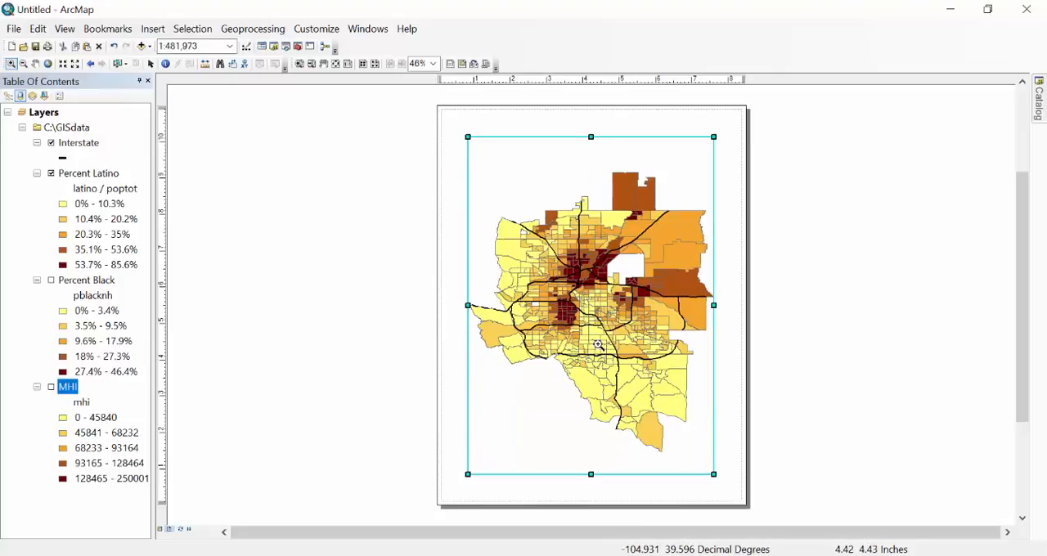
# Start exporting the map and create a new folder named pictures inside GISdata as the save location.
pyautogui.click(12, 30)
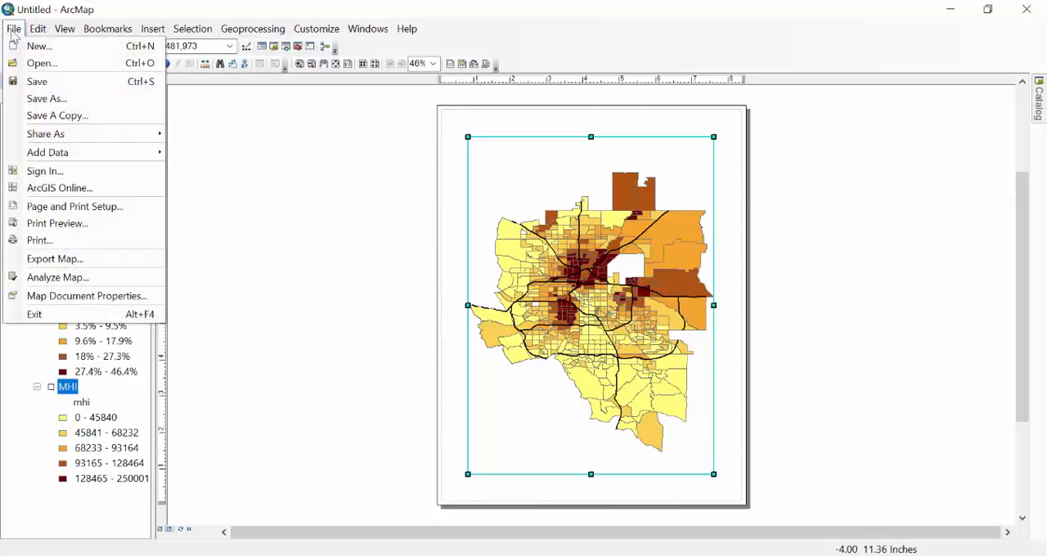
pyautogui.click(41, 259)
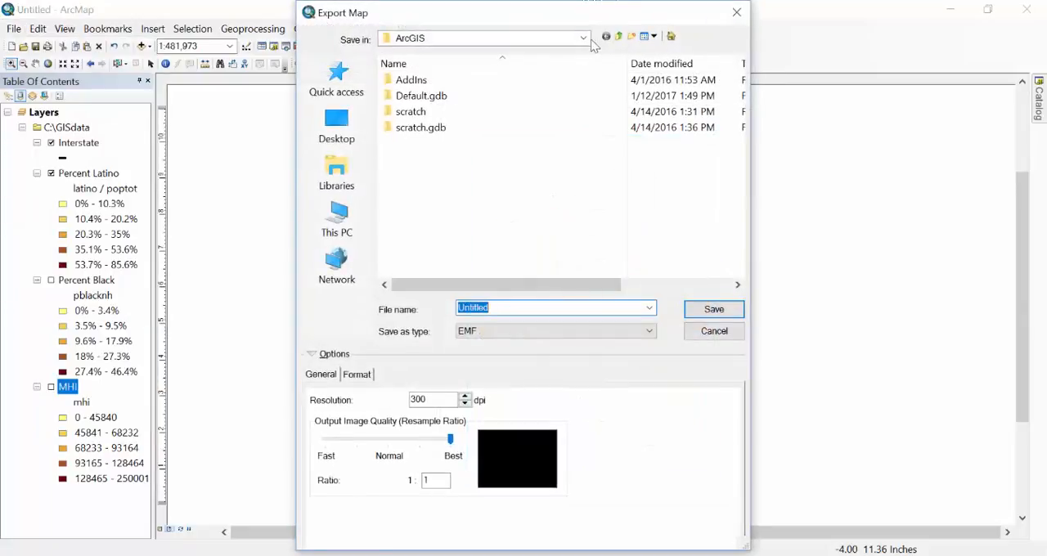
pyautogui.click(584, 40)
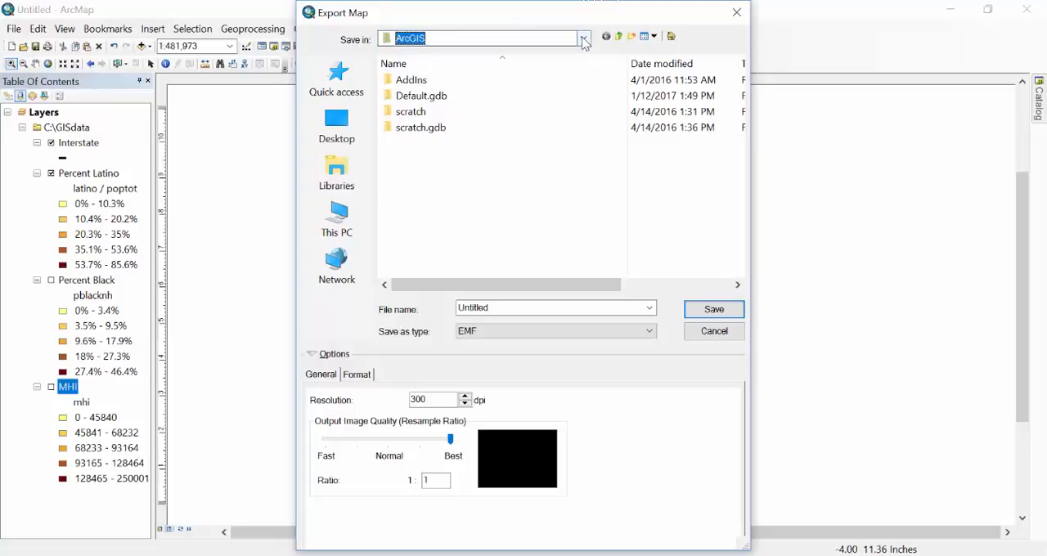
pyautogui.click(429, 251)
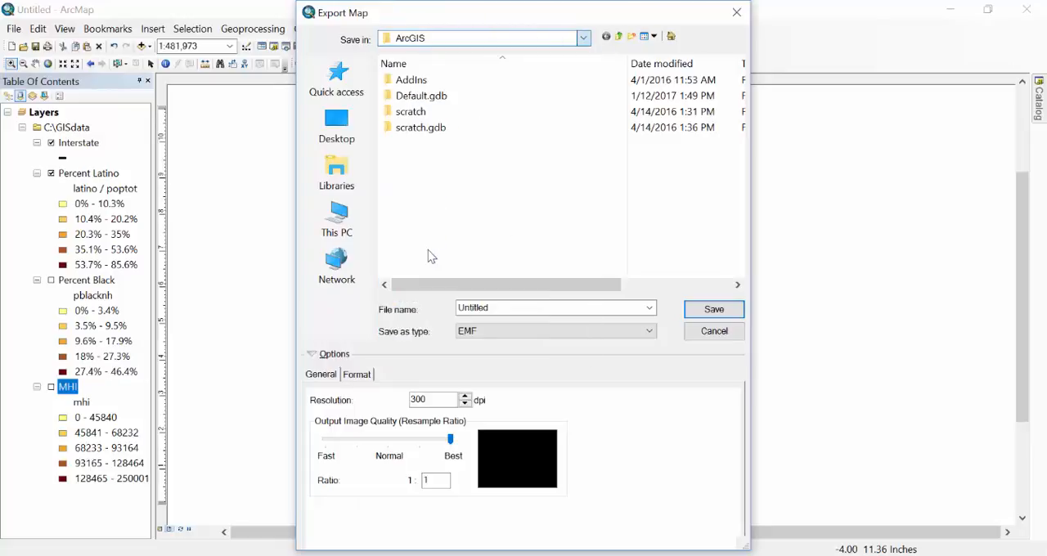
pyautogui.doubleClick(417, 140)
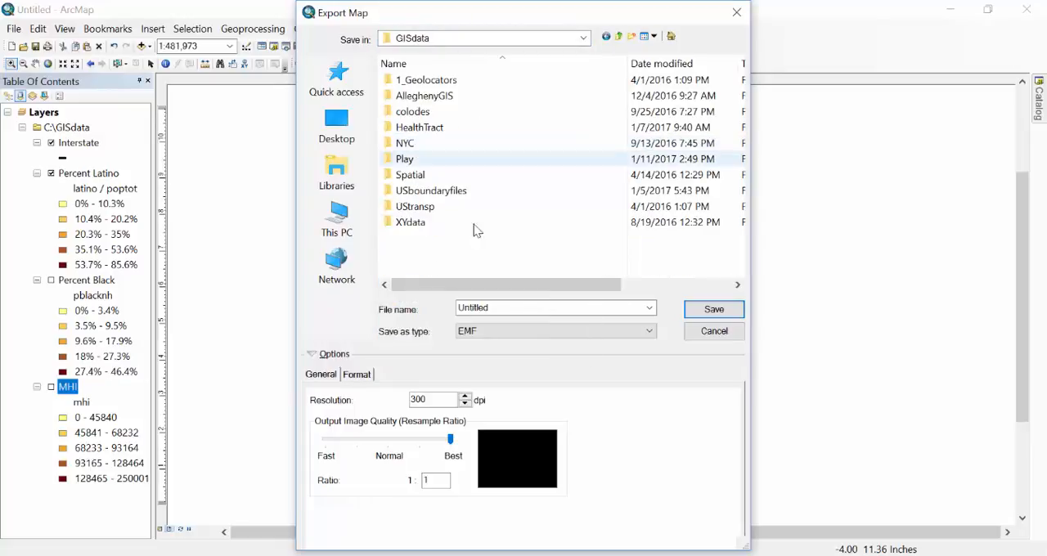
pyautogui.click(633, 37)
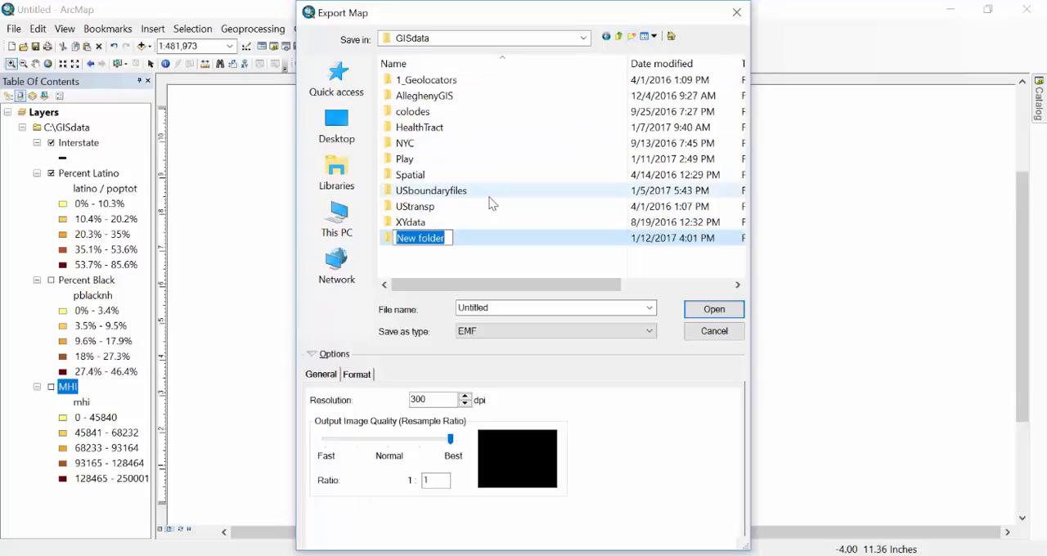
pyautogui.write('pictures')
pyautogui.press('Return')
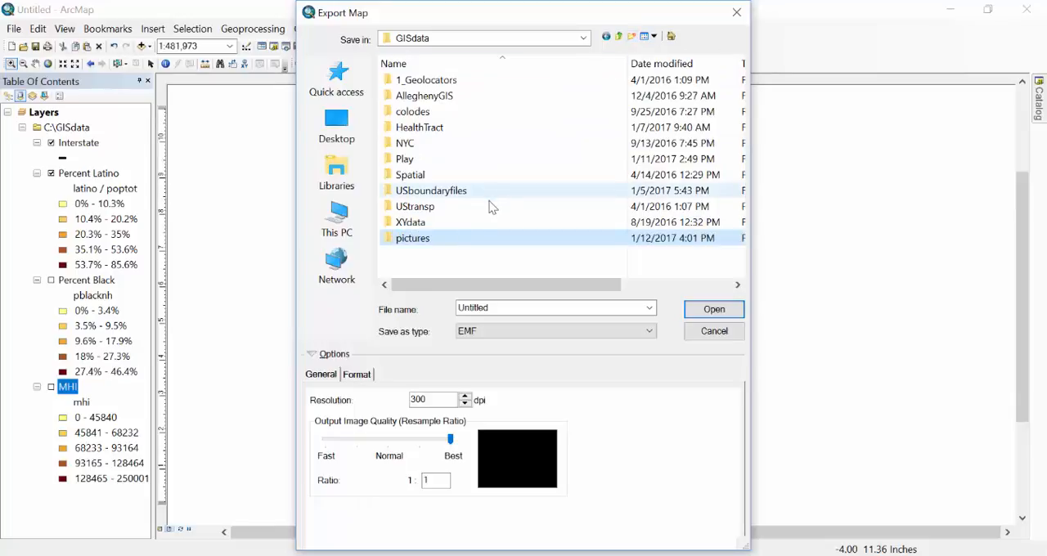
pyautogui.doubleClick(406, 240)
# Name the export file platino_map, set its format to TIFF and save the map image.
pyautogui.doubleClick(511, 307)
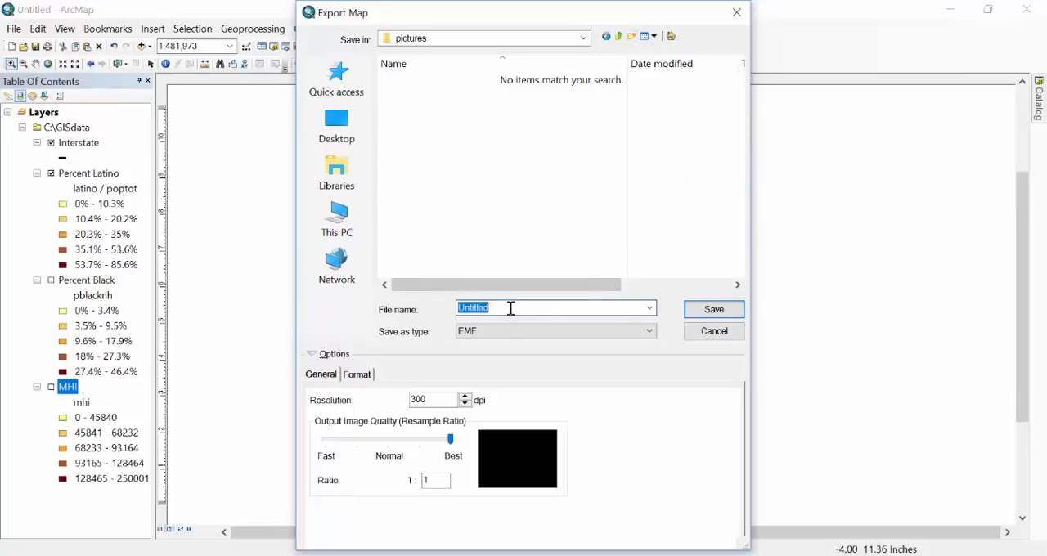
pyautogui.press('BackSpace')
pyautogui.write('platino_map')
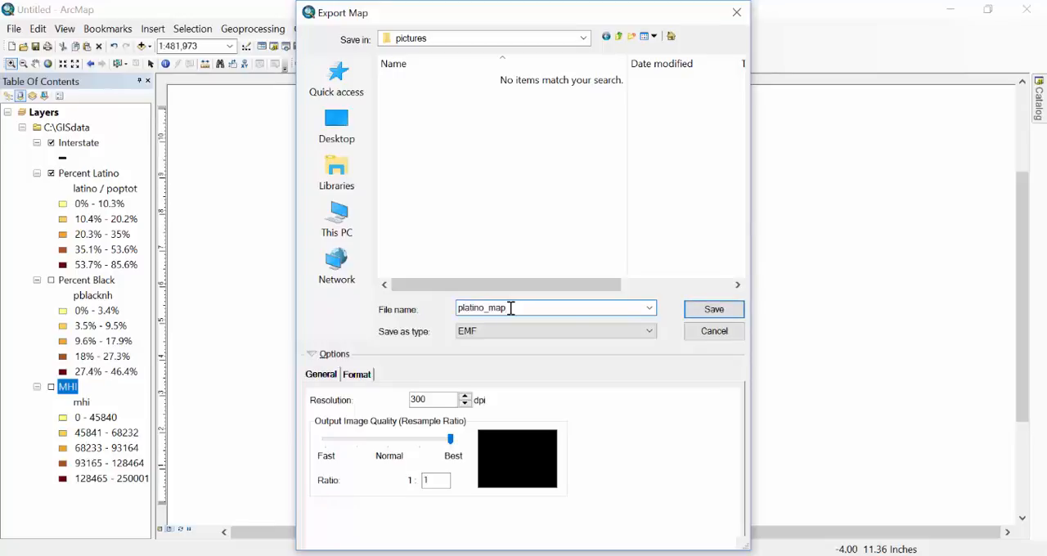
pyautogui.click(653, 332)
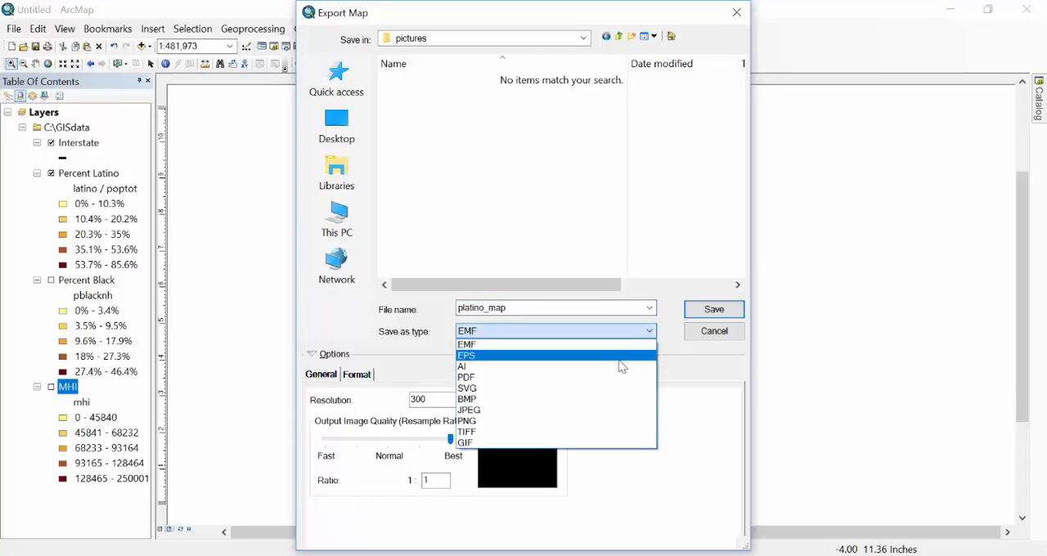
pyautogui.click(582, 432)
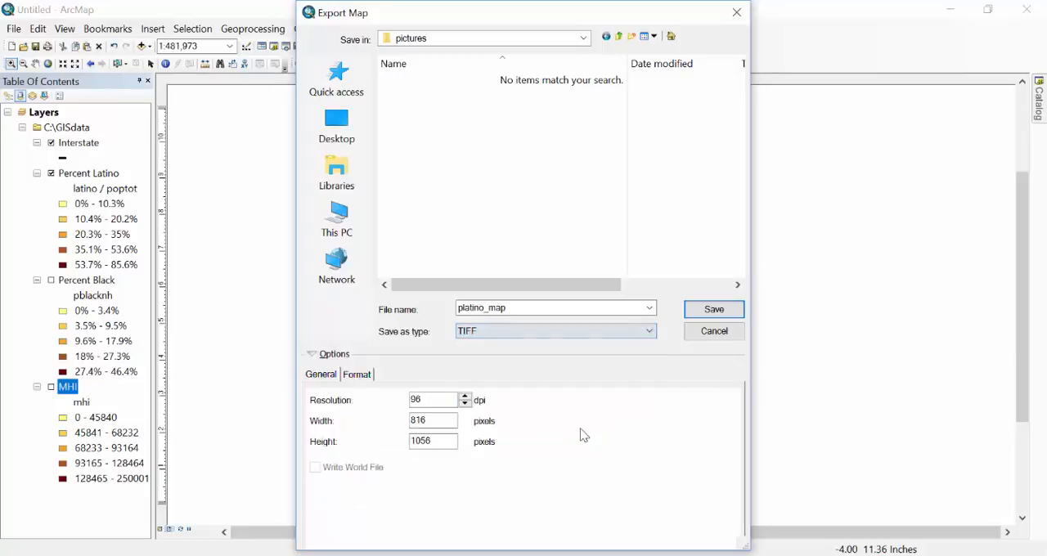
pyautogui.click(714, 309)
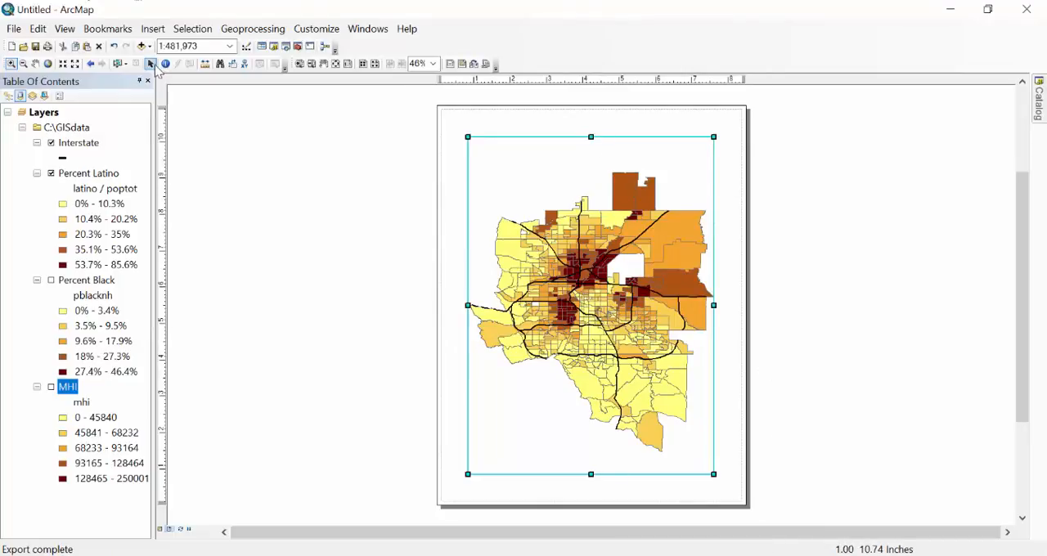
# Move the data frame off the layout page and start a one-column legend containing the Interstate and Percent Latino layers.
pyautogui.click(151, 64)
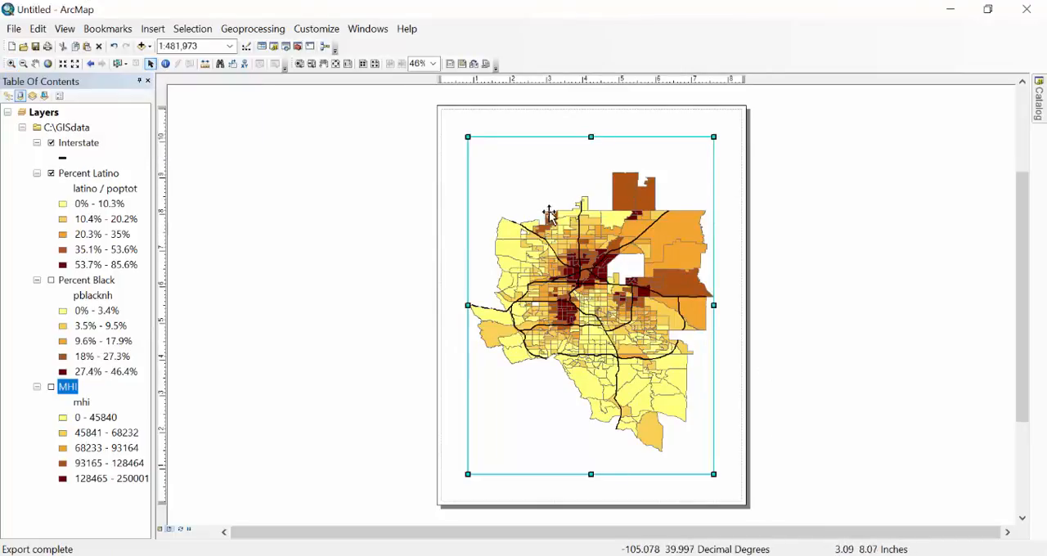
pyautogui.moveTo(551, 215); pyautogui.dragTo(851, 233)
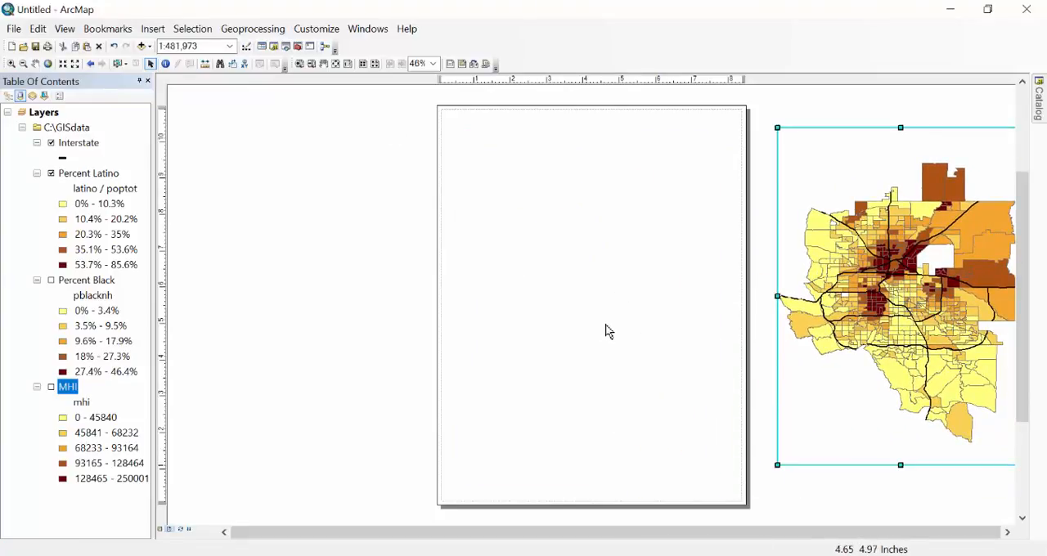
pyautogui.click(153, 29)
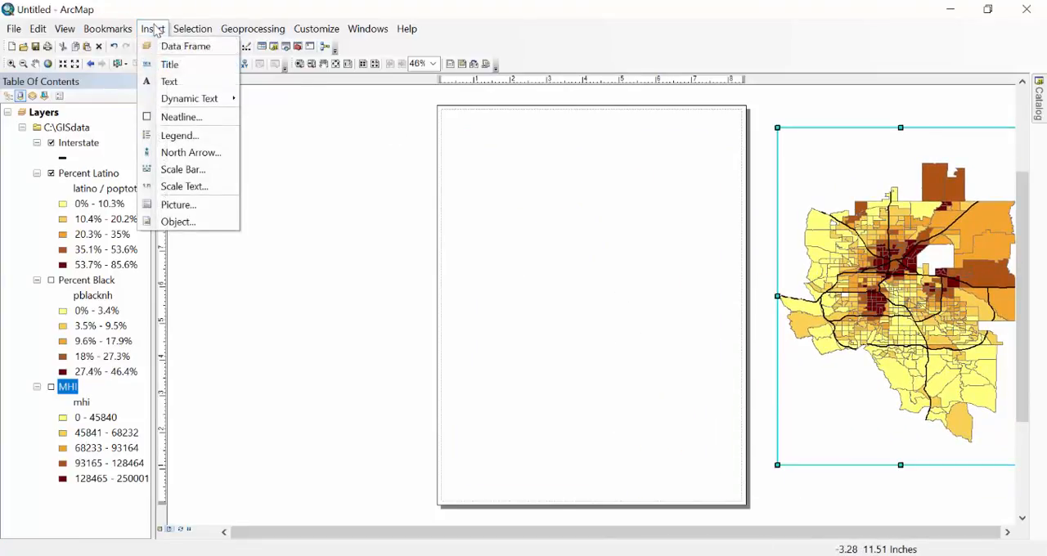
pyautogui.click(180, 135)
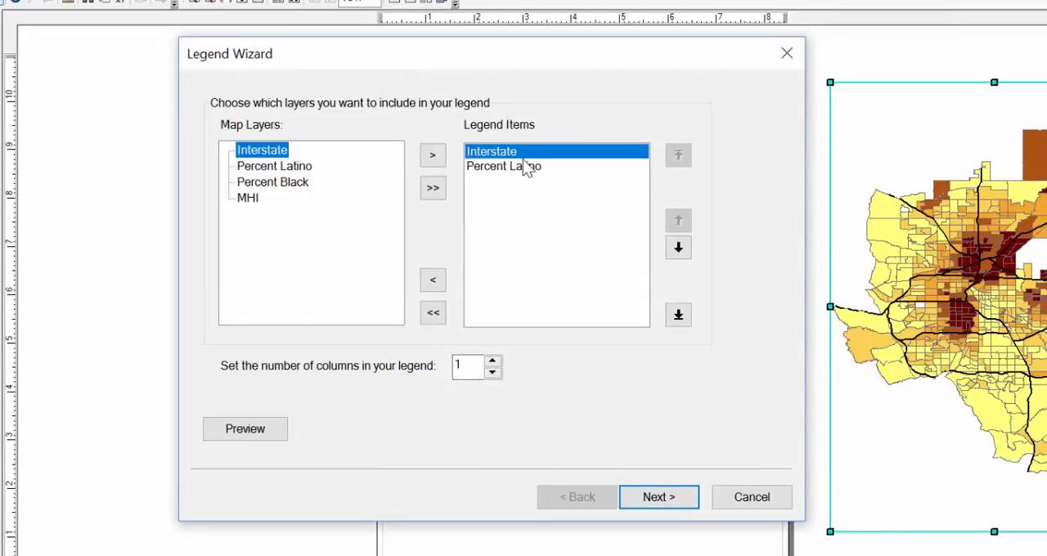
pyautogui.click(669, 501)
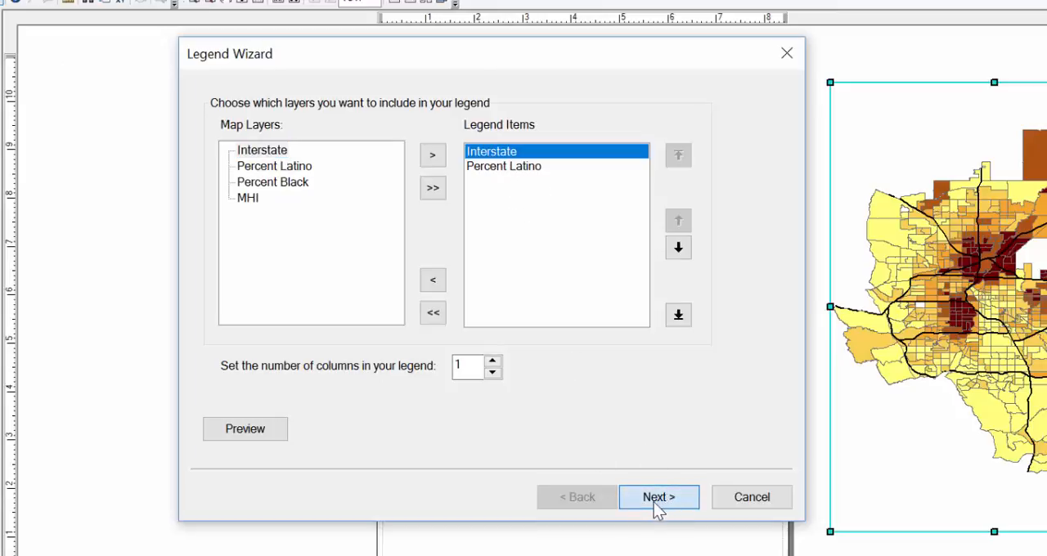
pyautogui.click(659, 500)
pyautogui.click(613, 500)
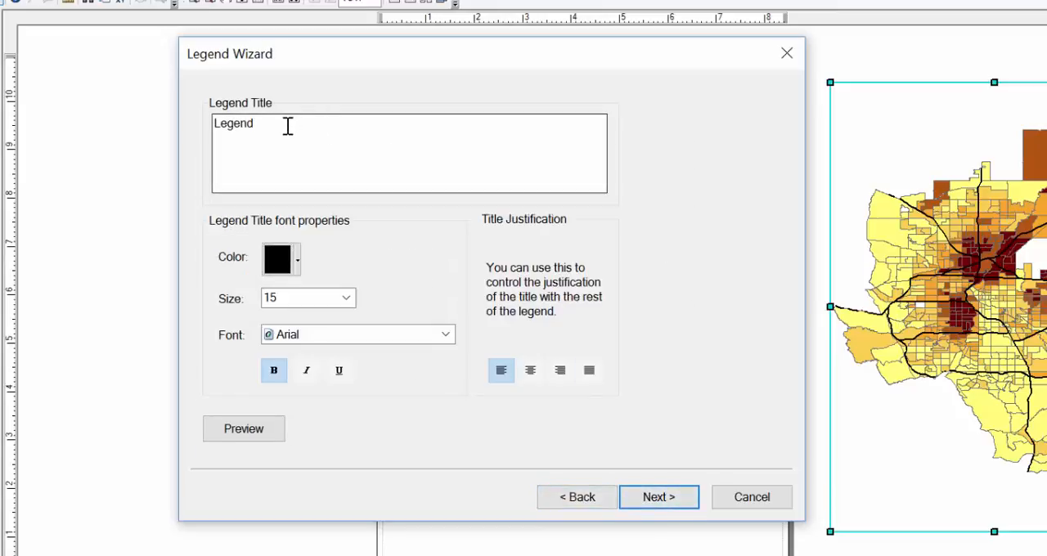
# Remove the legend's title text and finish creating the legend with the default frame, patch and spacing settings.
pyautogui.moveTo(287, 124); pyautogui.dragTo(164, 143)
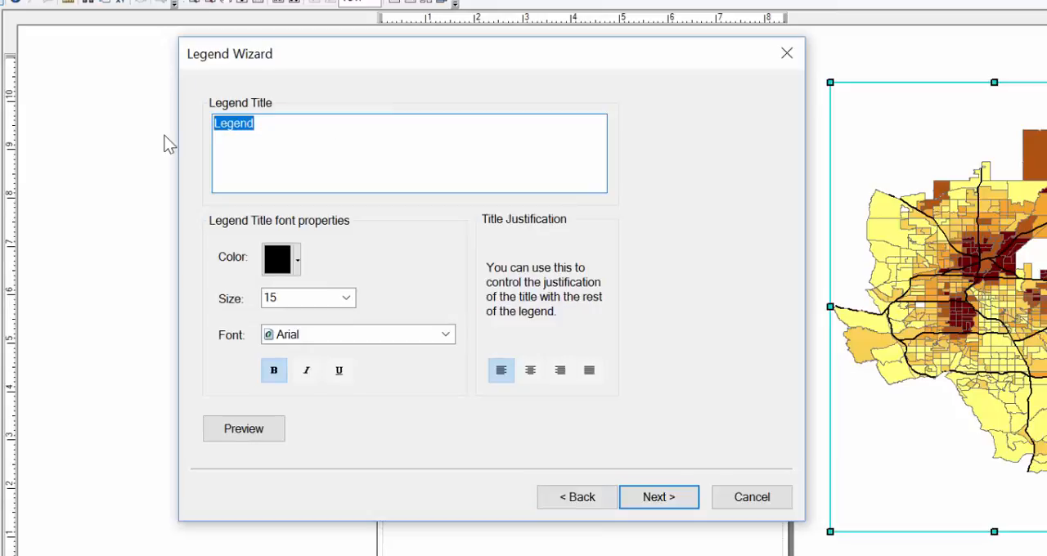
pyautogui.press('Delete')
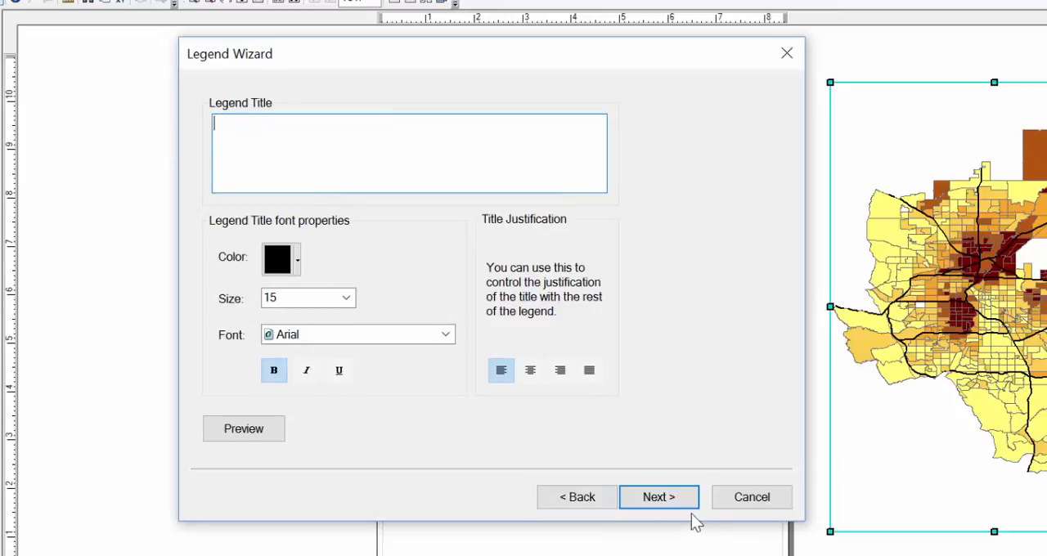
pyautogui.click(660, 499)
pyautogui.click(661, 498)
pyautogui.click(661, 499)
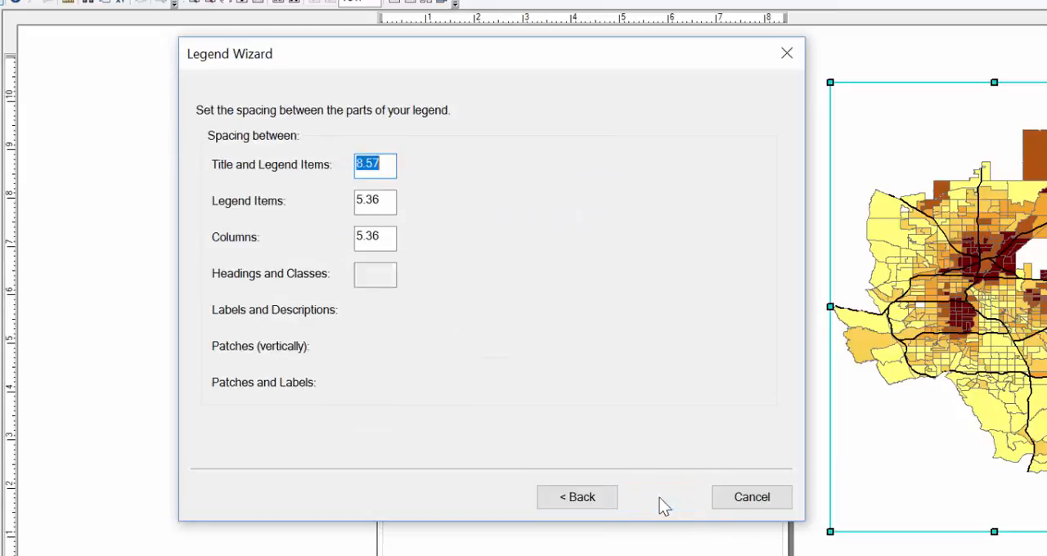
pyautogui.click(659, 498)
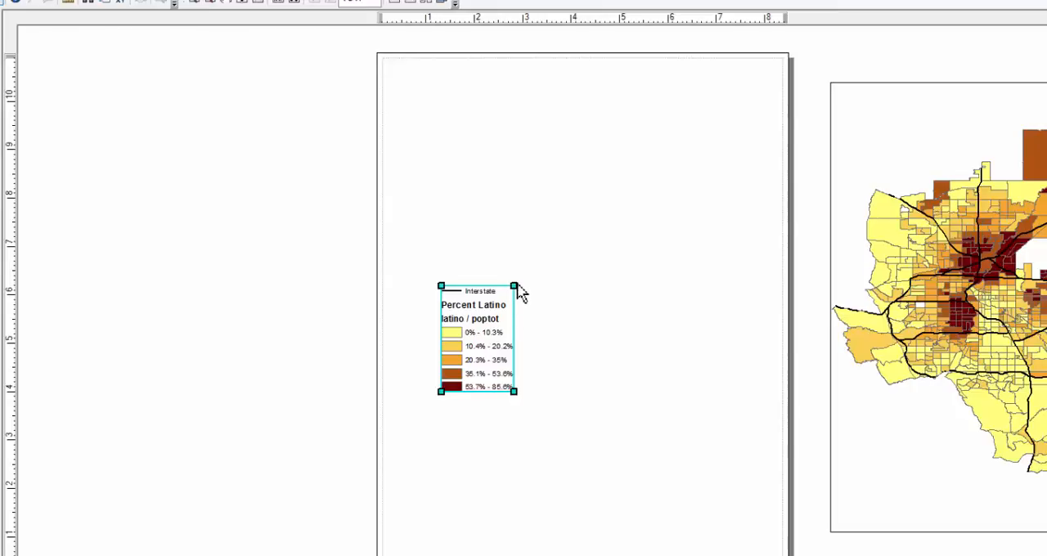
# Enlarge the legend proportionally and position it near the middle of the empty page.
pyautogui.moveTo(514, 284); pyautogui.dragTo(767, 89)
pyautogui.moveTo(491, 215); pyautogui.dragTo(525, 293)
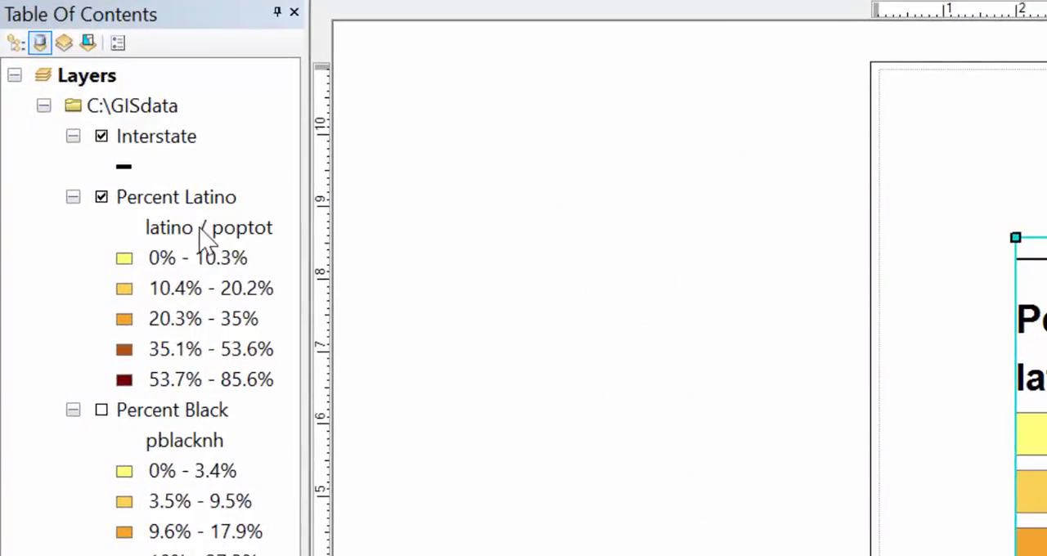
# Delete the "latino / poptot" heading beneath the Percent Latino layer, then deselect the legend.
pyautogui.click(199, 228)
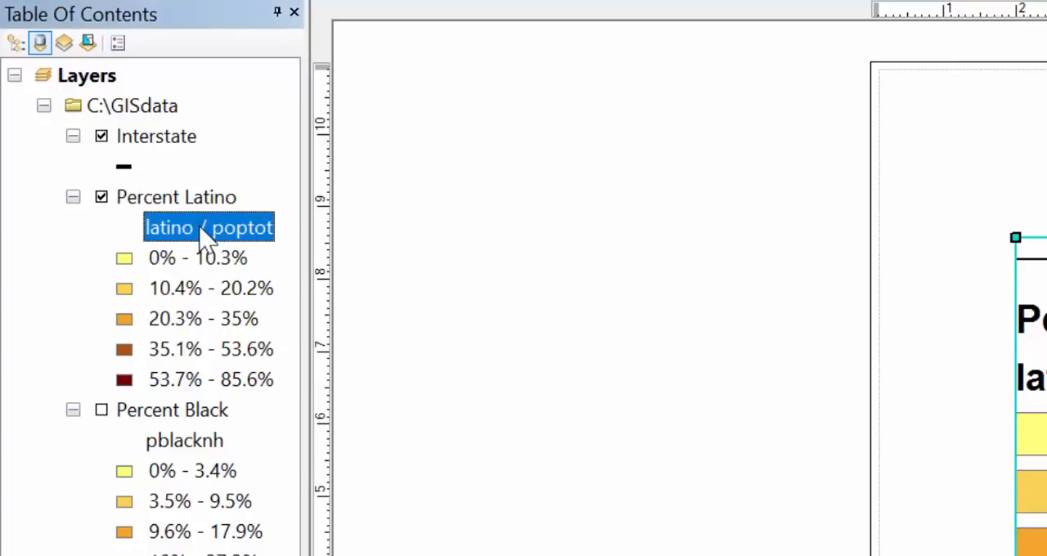
pyautogui.click(204, 230)
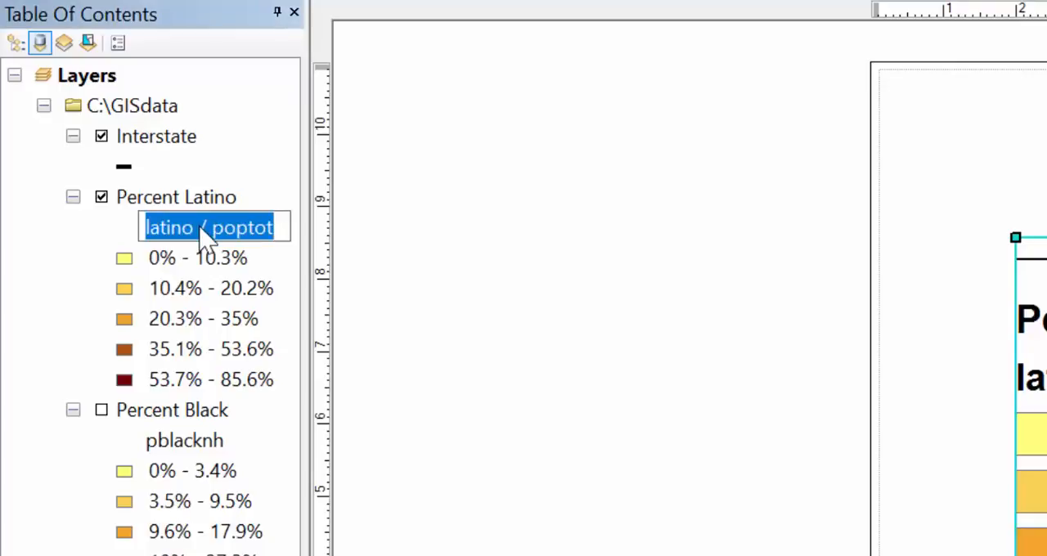
pyautogui.press('Delete')
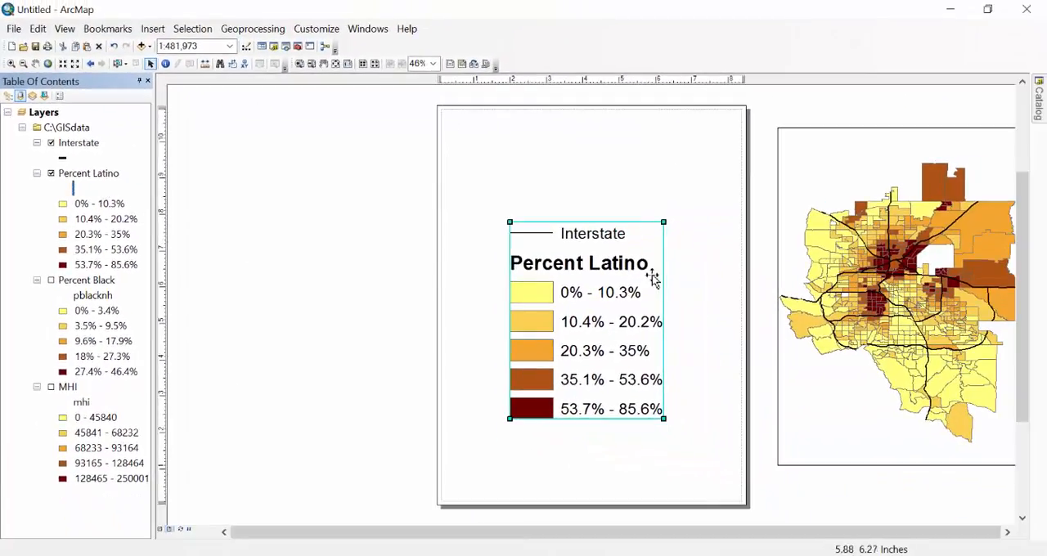
pyautogui.click(710, 451)
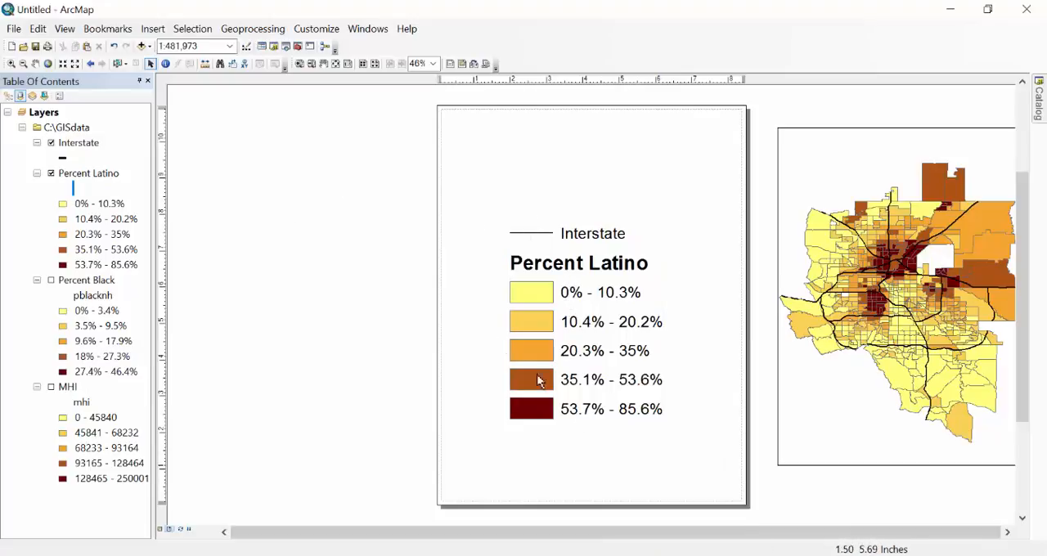
# Add a 1.0 Point border around the legend.
pyautogui.rightClick(554, 314)
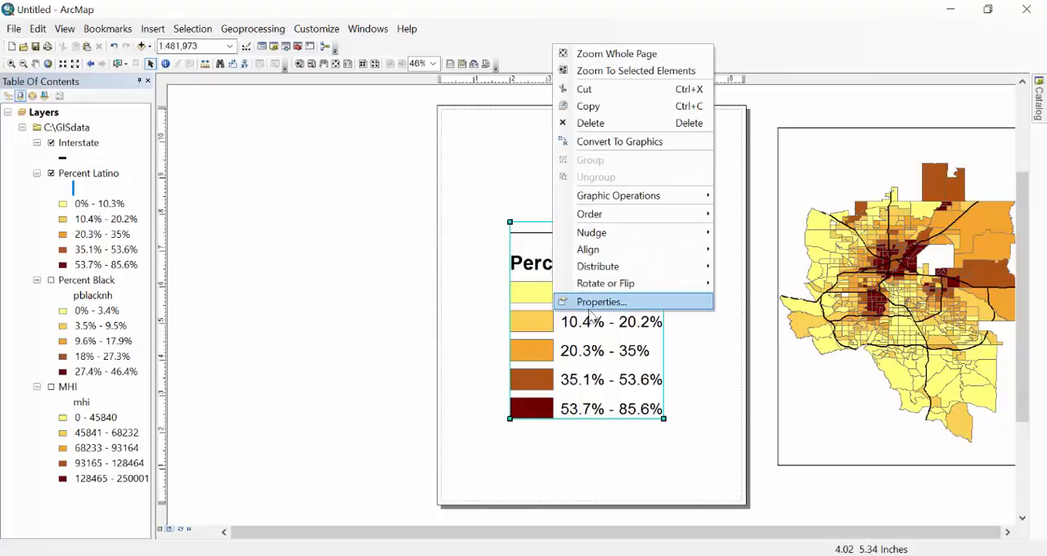
pyautogui.click(592, 304)
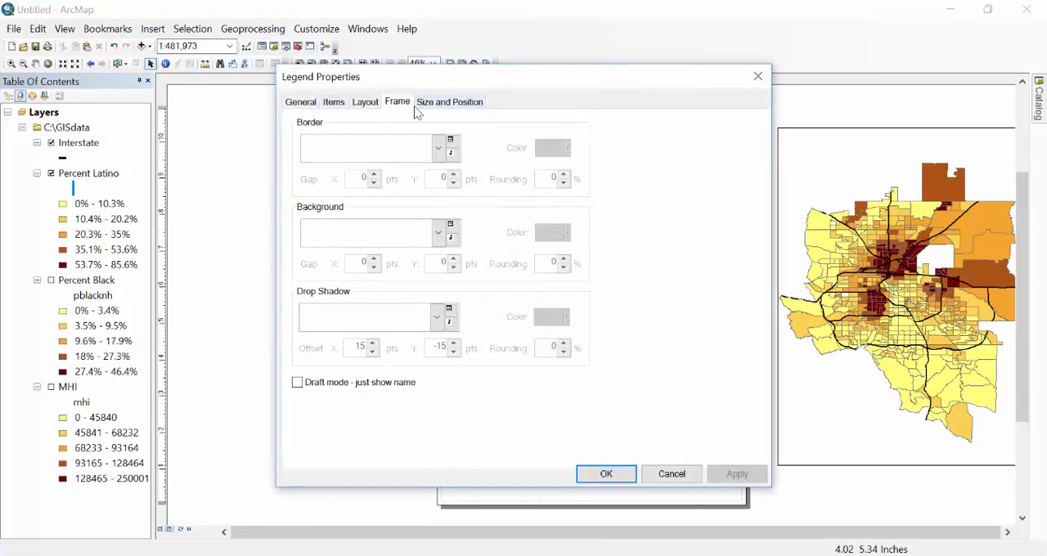
pyautogui.click(438, 154)
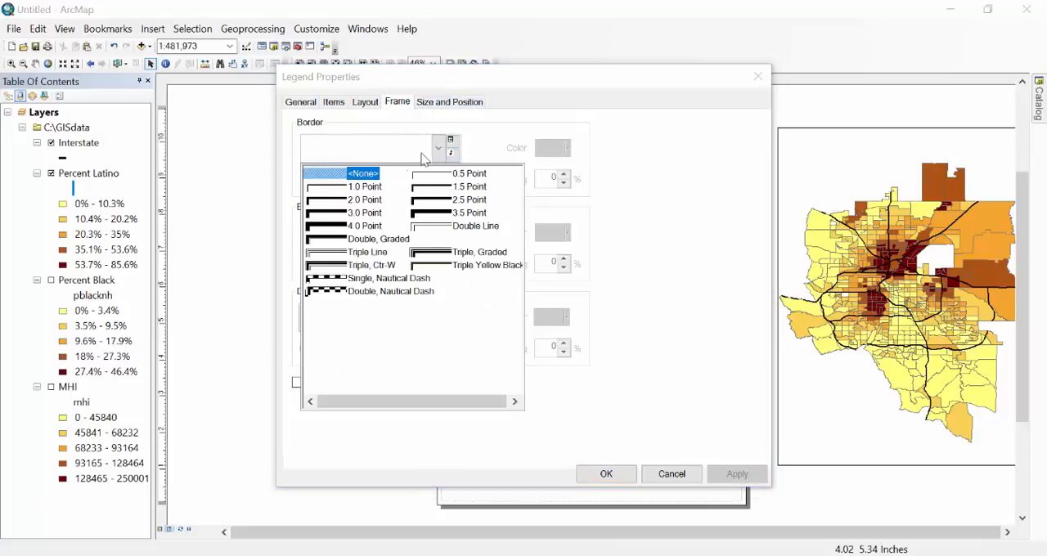
pyautogui.click(364, 193)
pyautogui.click(603, 475)
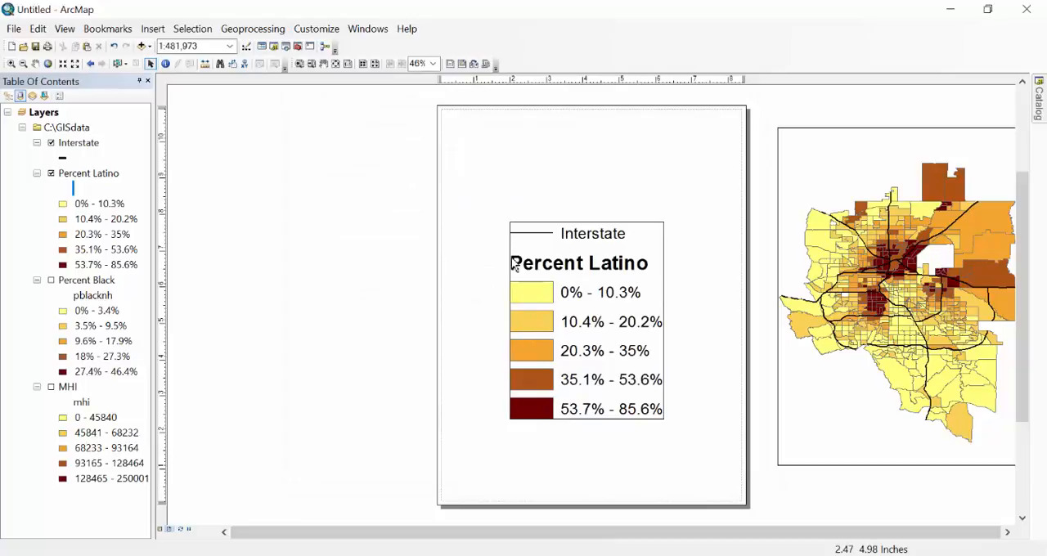
# Set the legend border's gap to 5 pts in both X and Y.
pyautogui.rightClick(595, 304)
pyautogui.click(637, 301)
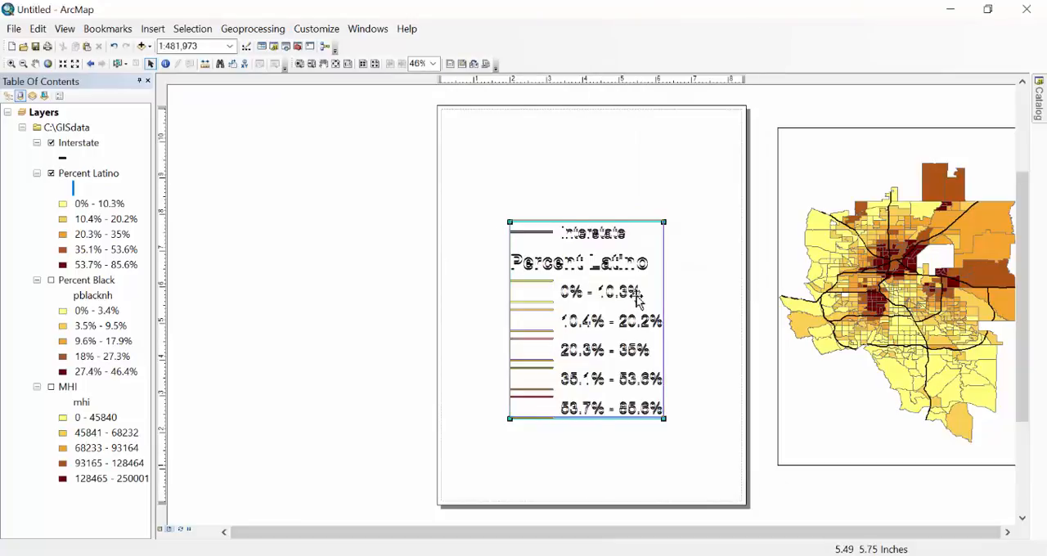
pyautogui.rightClick(568, 302)
pyautogui.click(611, 297)
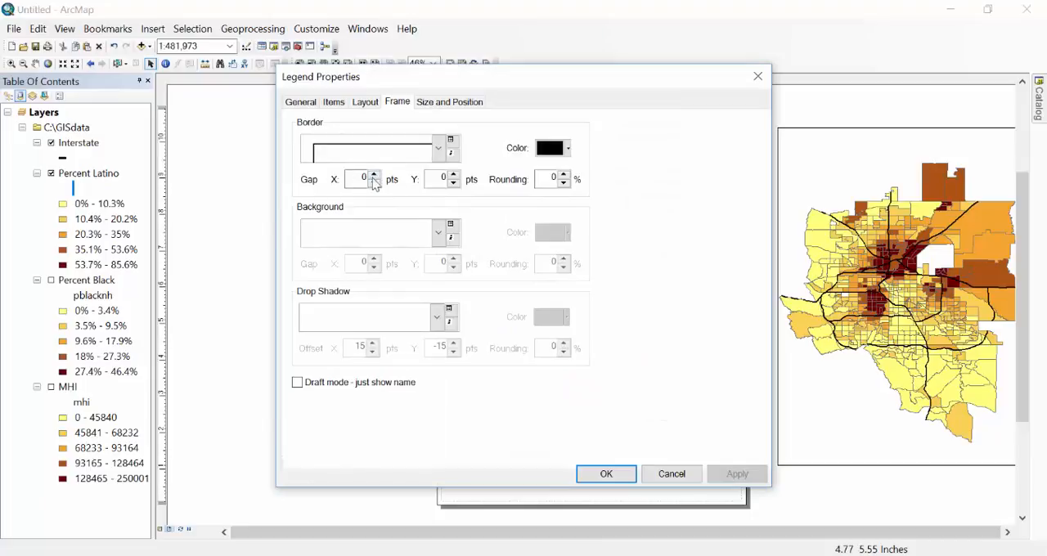
pyautogui.click(373, 176)
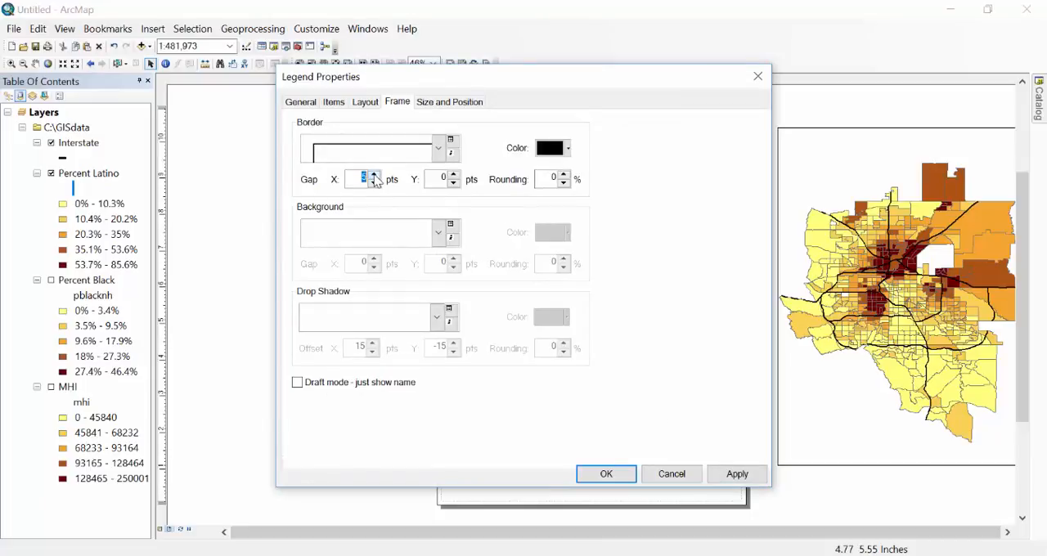
pyautogui.click(454, 175)
pyautogui.click(454, 175)
pyautogui.click(454, 175)
pyautogui.click(737, 473)
pyautogui.moveTo(479, 79); pyautogui.dragTo(799, 76)
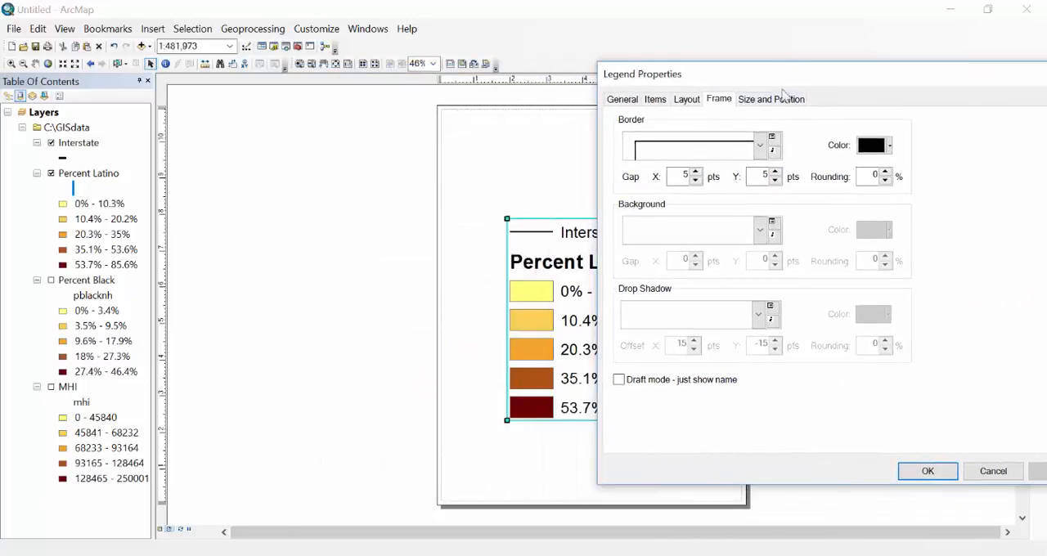
pyautogui.click(927, 472)
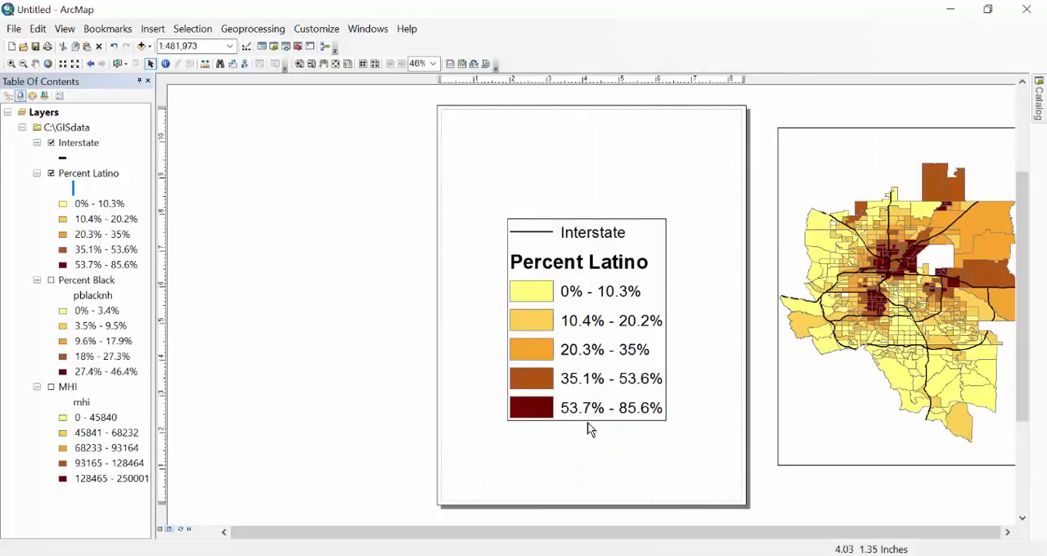
# Remove the border from the legend.
pyautogui.rightClick(576, 296)
pyautogui.click(610, 279)
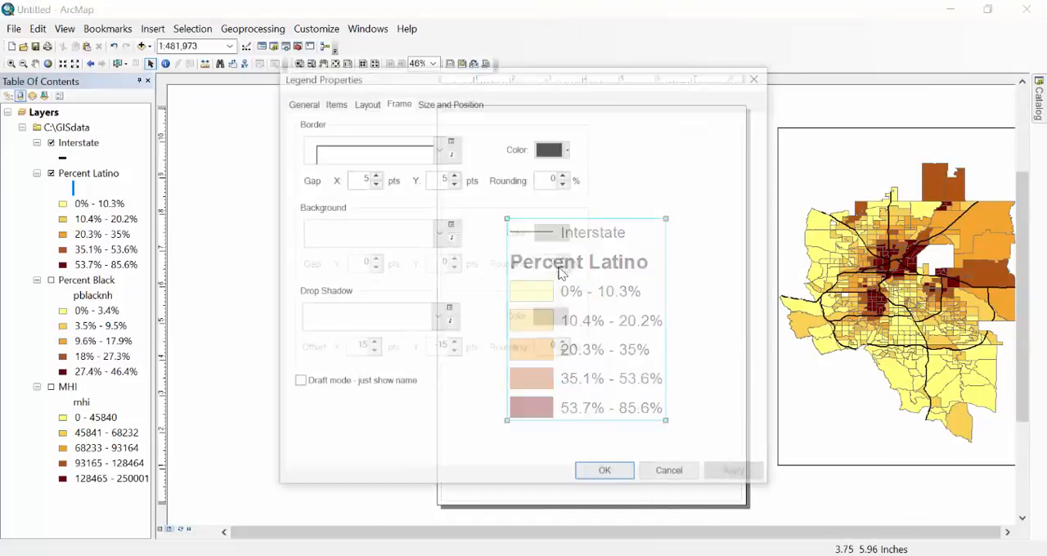
pyautogui.click(438, 149)
pyautogui.click(339, 168)
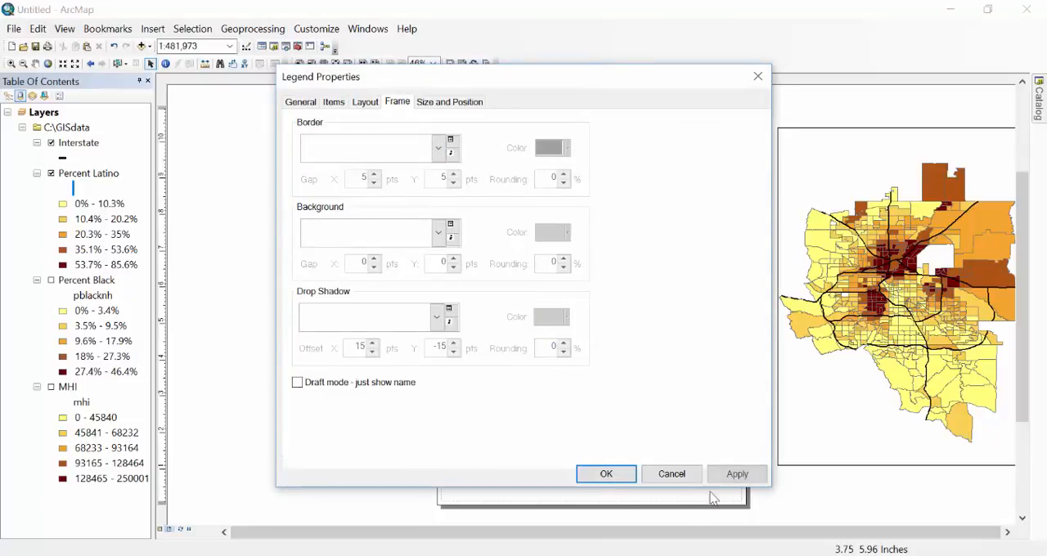
pyautogui.click(606, 475)
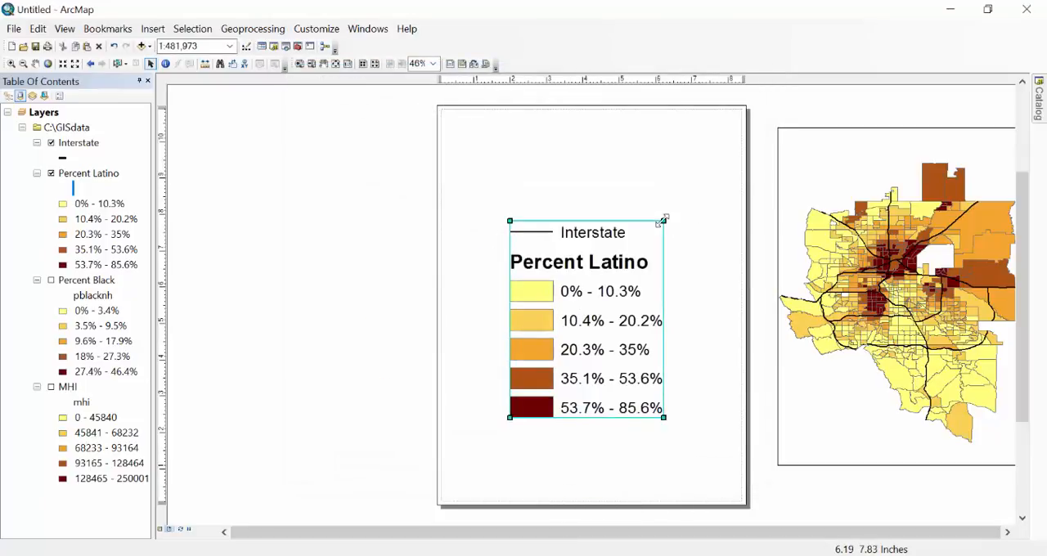
# Enlarge the borderless legend proportionally, recentre it on the page, and deselect it.
pyautogui.moveTo(663, 219); pyautogui.dragTo(698, 176)
pyautogui.moveTo(565, 260); pyautogui.dragTo(543, 267)
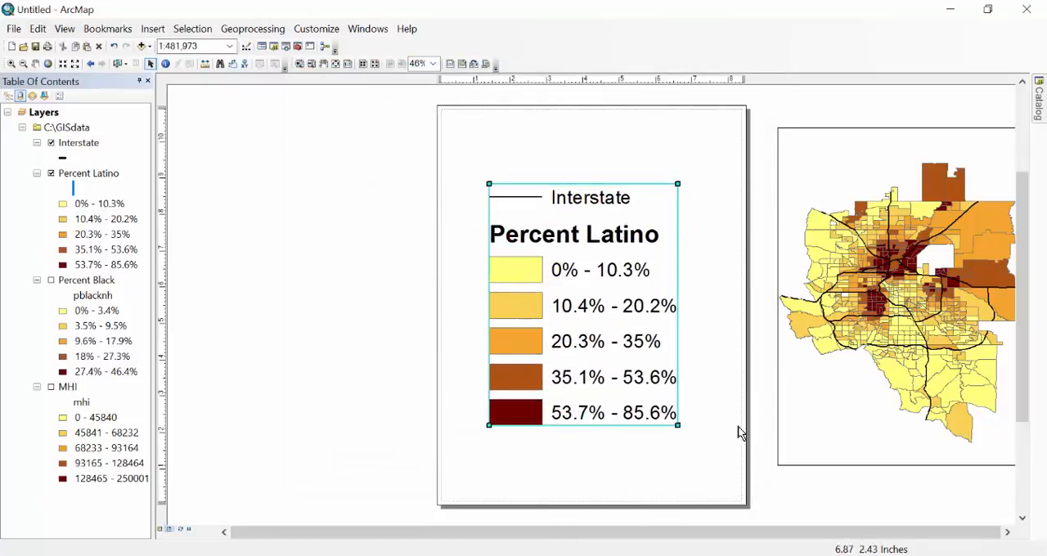
pyautogui.click(746, 451)
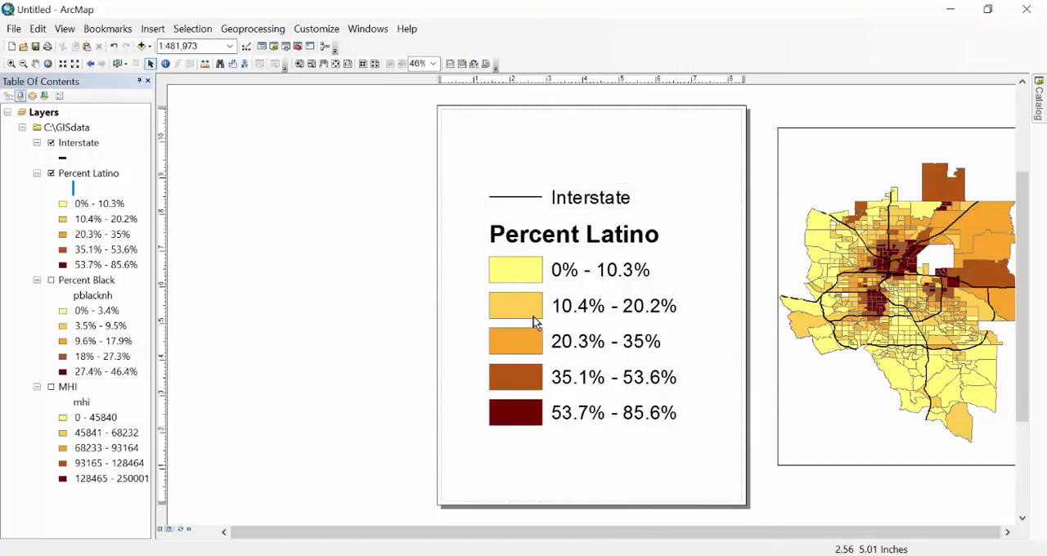
# Export the legend page as a 96 dpi TIFF named platino_leg in the pictures folder.
pyautogui.click(14, 31)
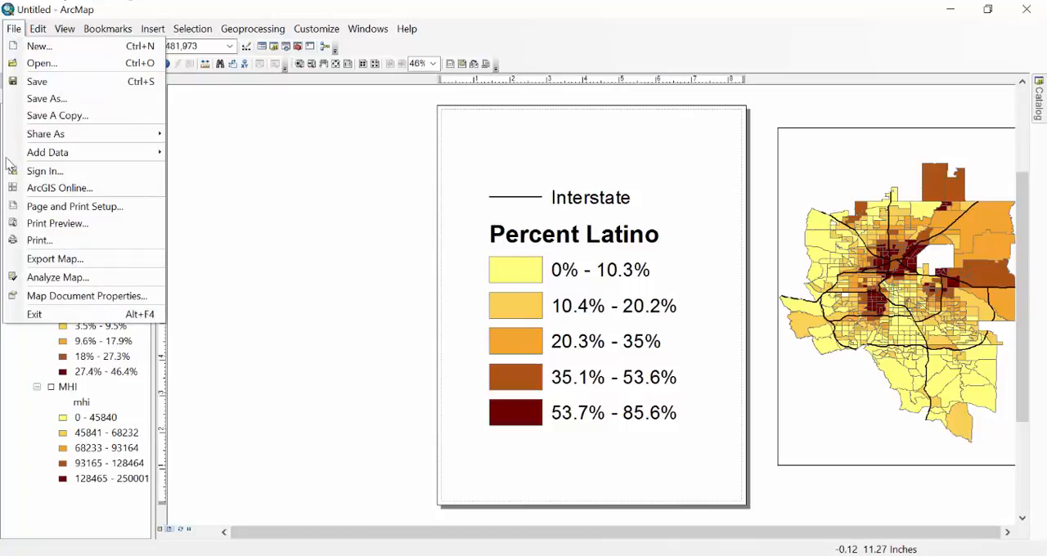
pyautogui.click(54, 258)
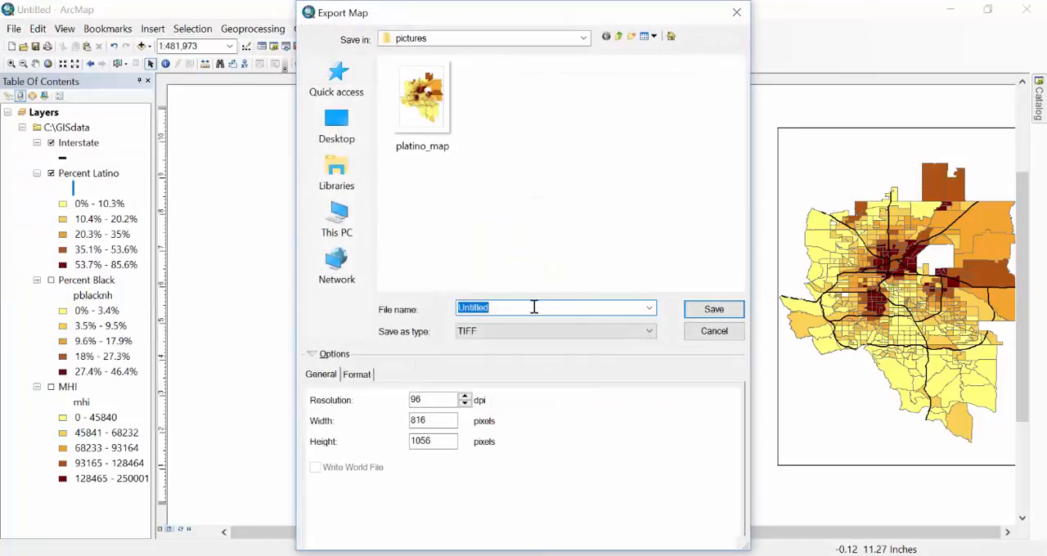
pyautogui.press('BackSpace')
pyautogui.write('plati')
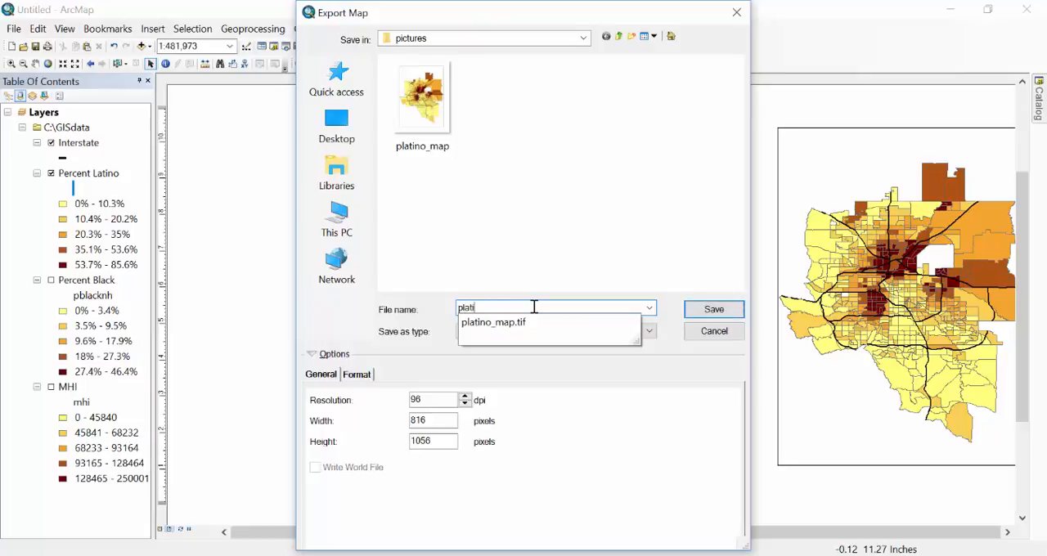
pyautogui.write('no_leg')
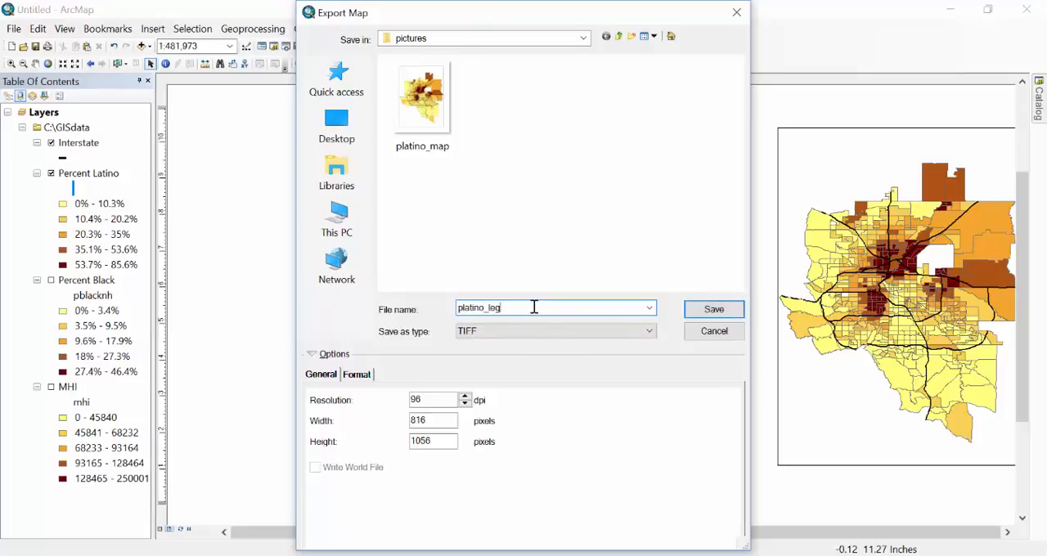
pyautogui.click(730, 308)
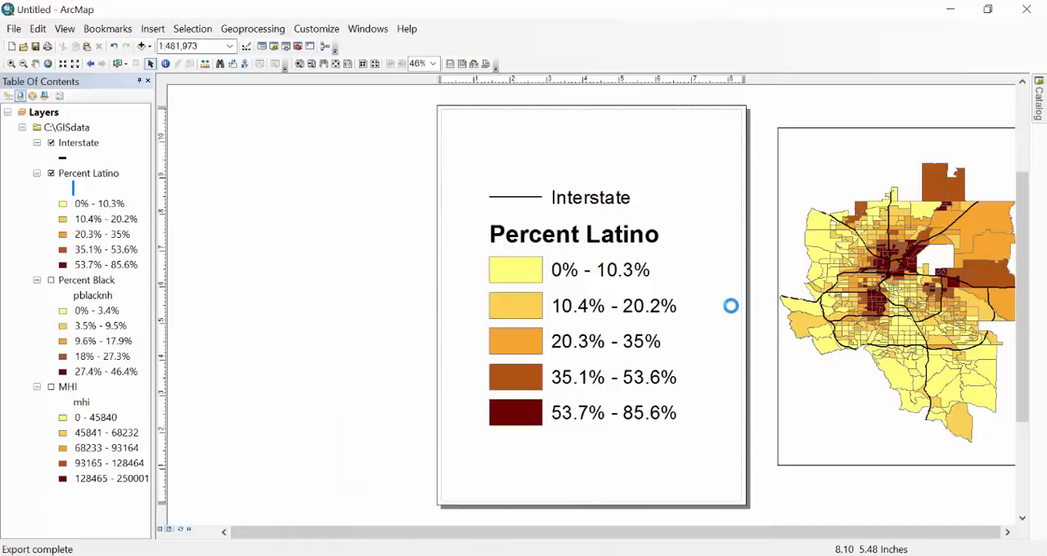
# Move the Percent Latino legend off the page and bring the map frame back onto the page.
pyautogui.click(582, 308)
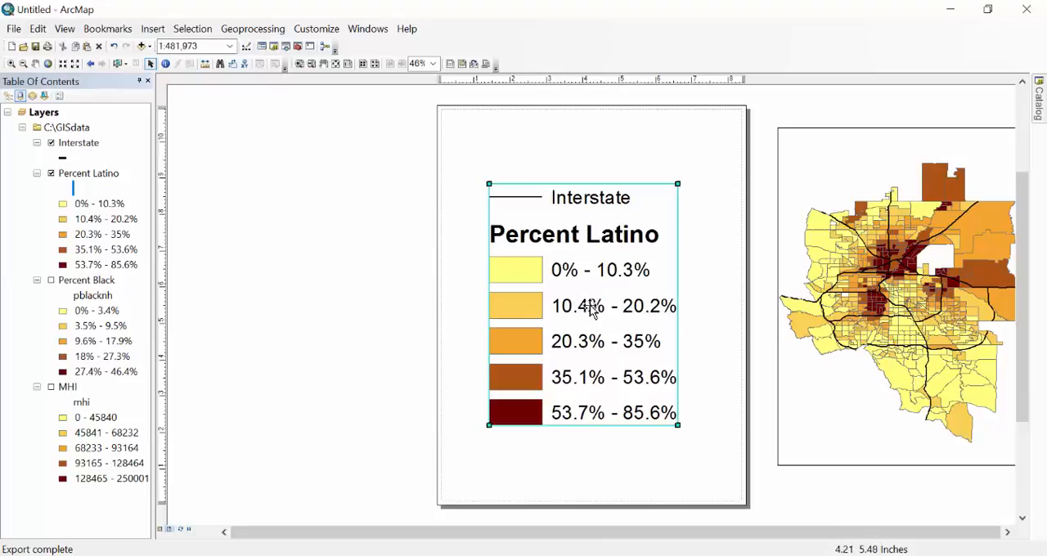
pyautogui.moveTo(591, 310); pyautogui.dragTo(313, 289)
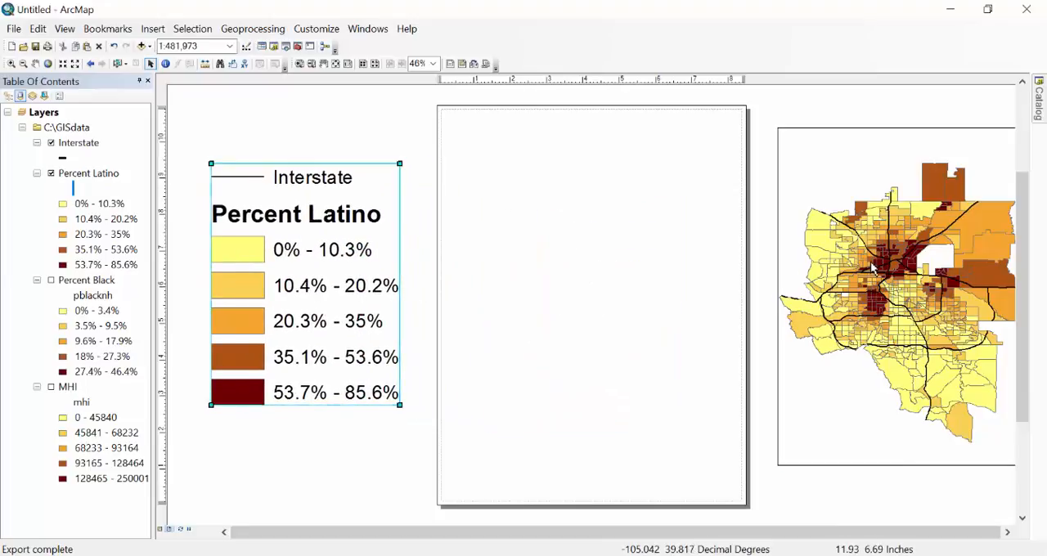
pyautogui.moveTo(873, 267); pyautogui.dragTo(595, 281)
# Display Percent Black instead of Percent Latino and export the map as a TIFF with a name starting "pblack_m".
pyautogui.click(52, 174)
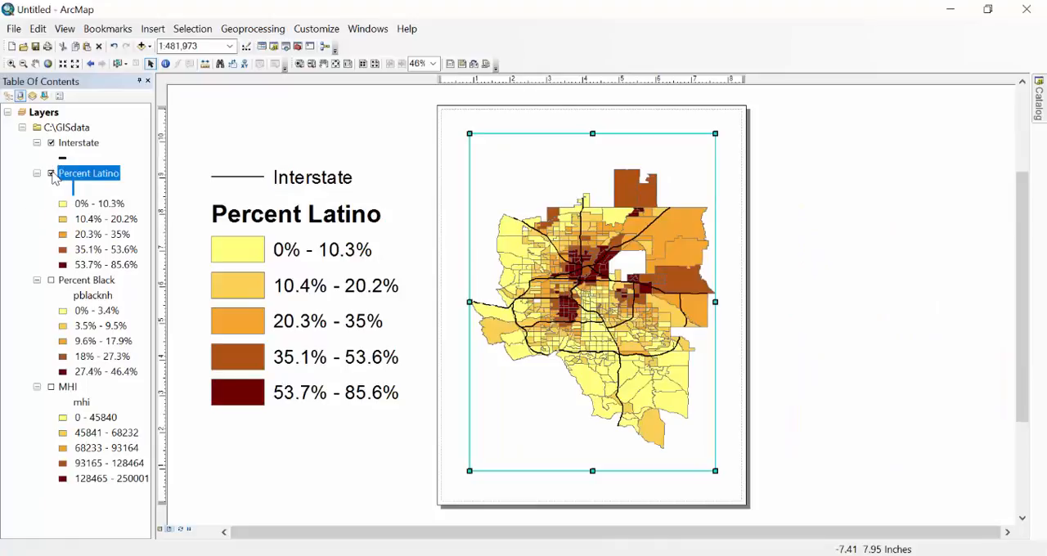
pyautogui.click(52, 280)
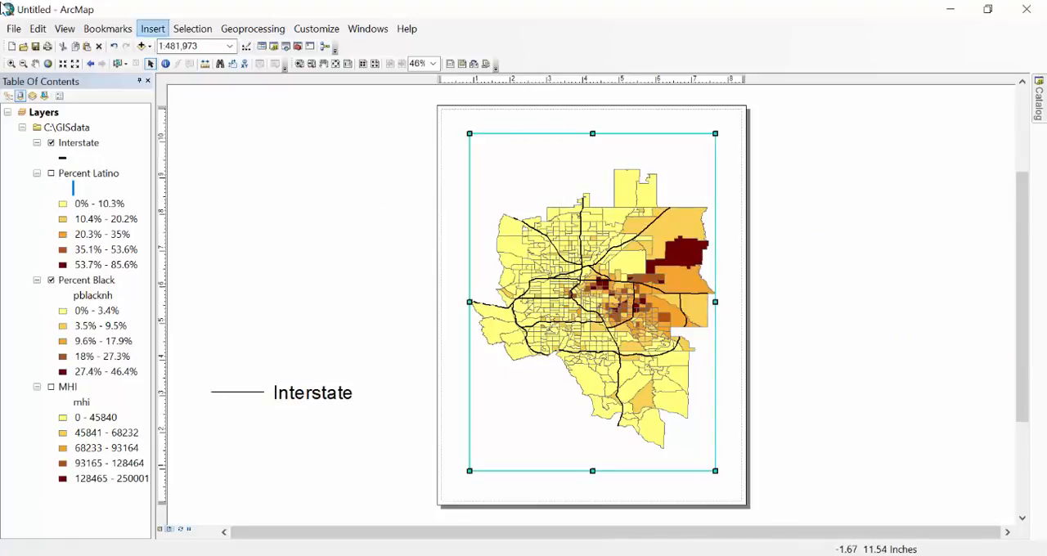
pyautogui.click(15, 31)
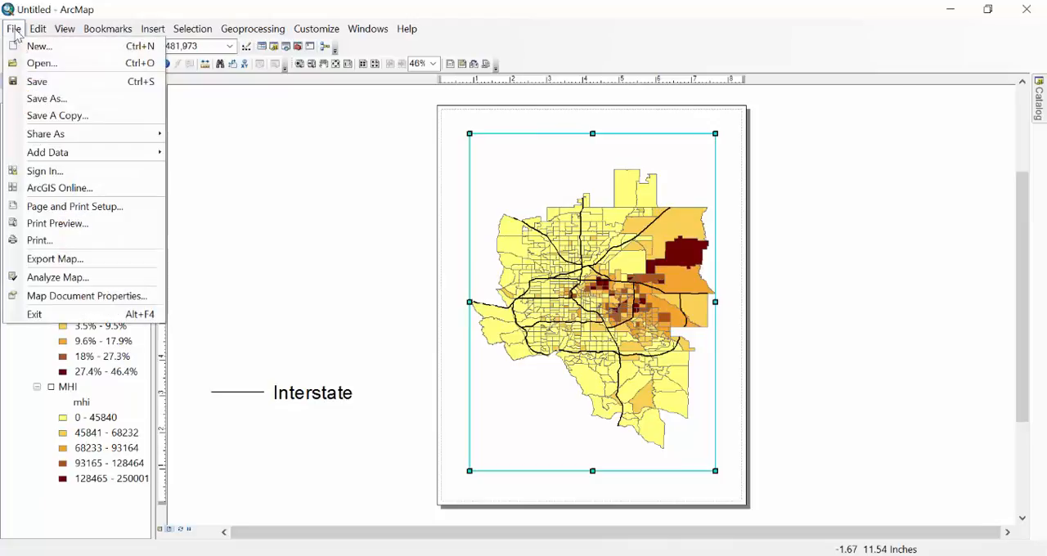
pyautogui.click(43, 263)
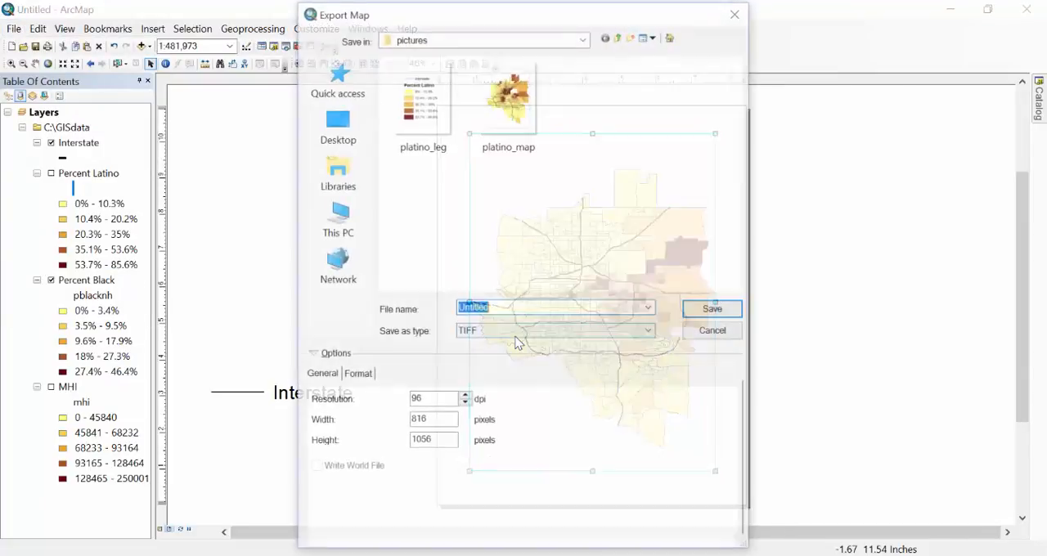
pyautogui.press('BackSpace')
pyautogui.write('pblack_map')
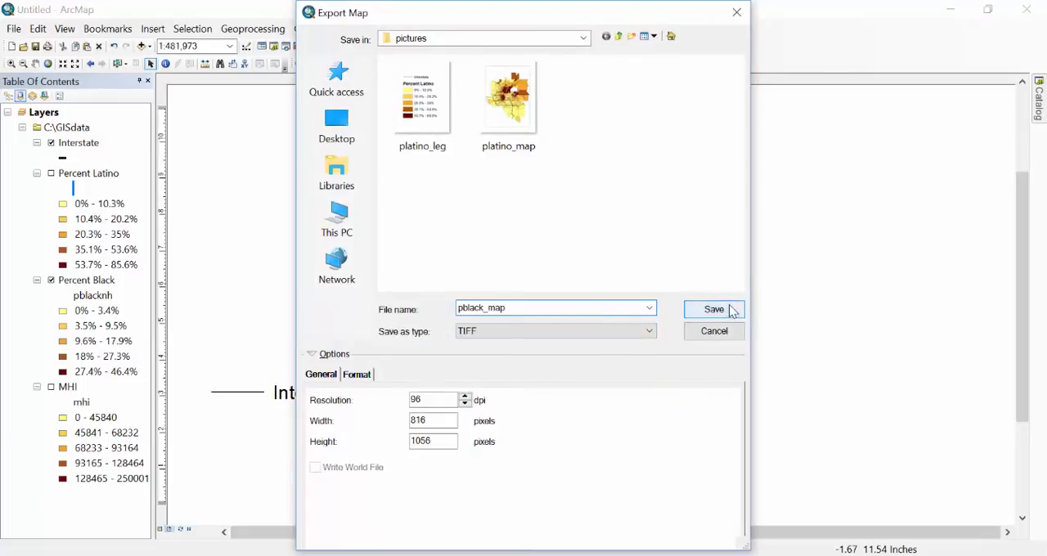
pyautogui.click(727, 309)
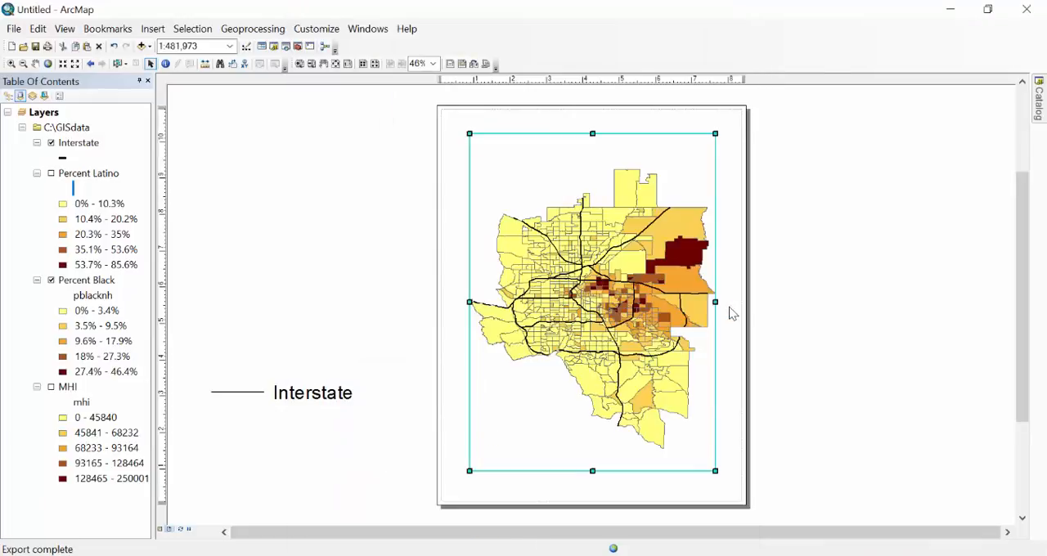
# Move the map frame off the page and place the Interstate legend near the middle of the empty page.
pyautogui.moveTo(599, 264); pyautogui.dragTo(930, 263)
pyautogui.click(276, 396)
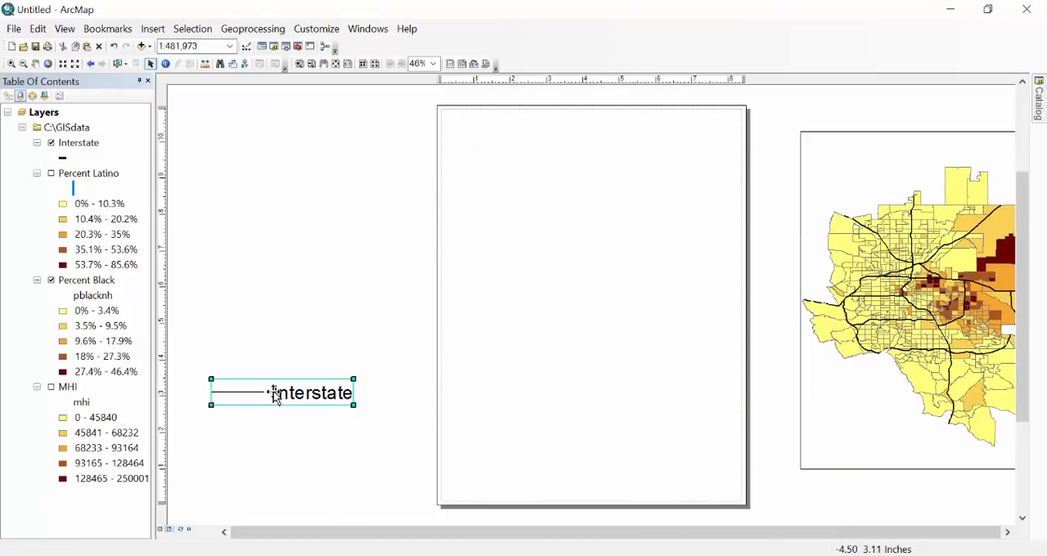
pyautogui.moveTo(276, 395); pyautogui.dragTo(560, 266)
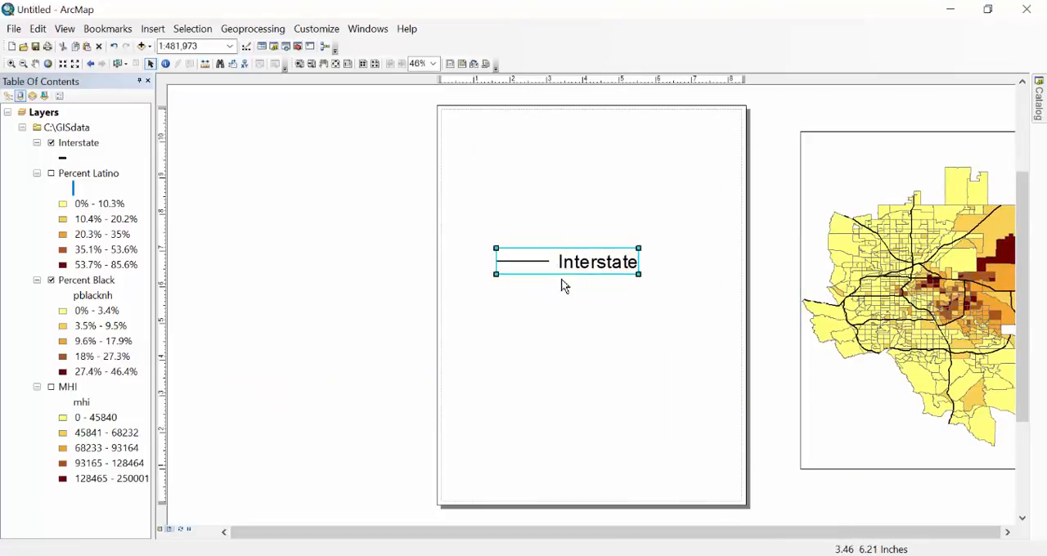
# Replace Percent Latino with Percent Black in the legend's items, keeping Interstate above it.
pyautogui.rightClick(552, 262)
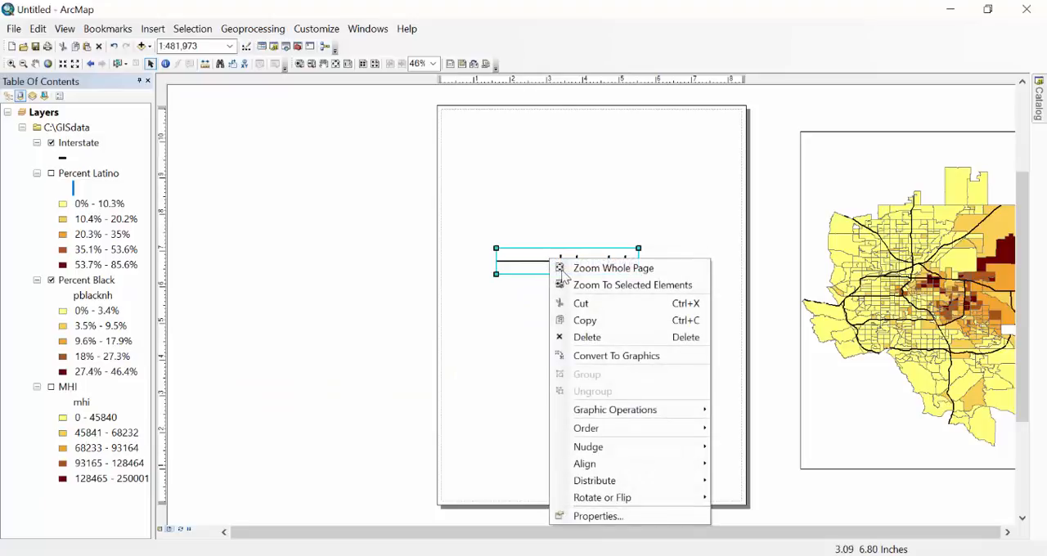
pyautogui.moveTo(628, 484)
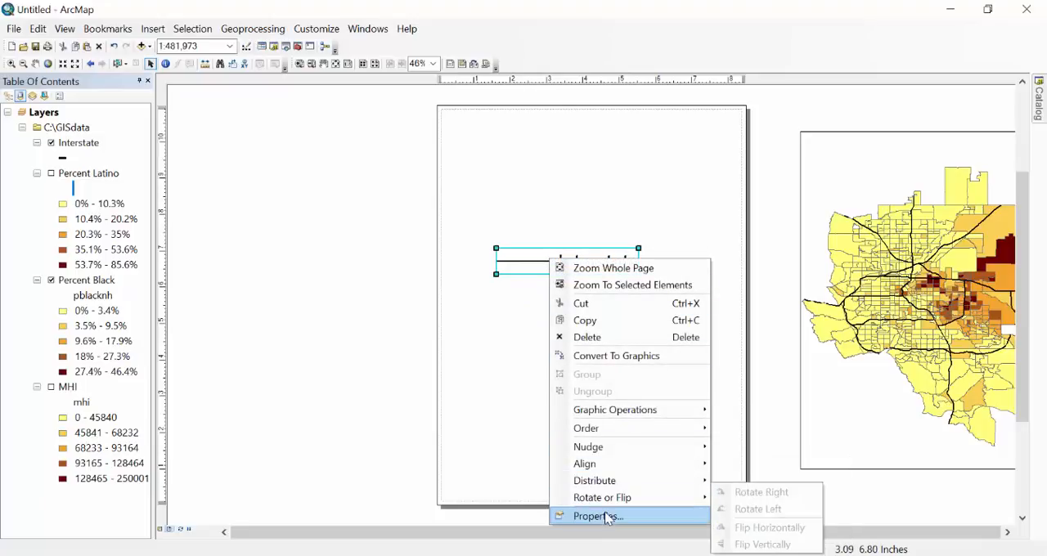
pyautogui.click(606, 517)
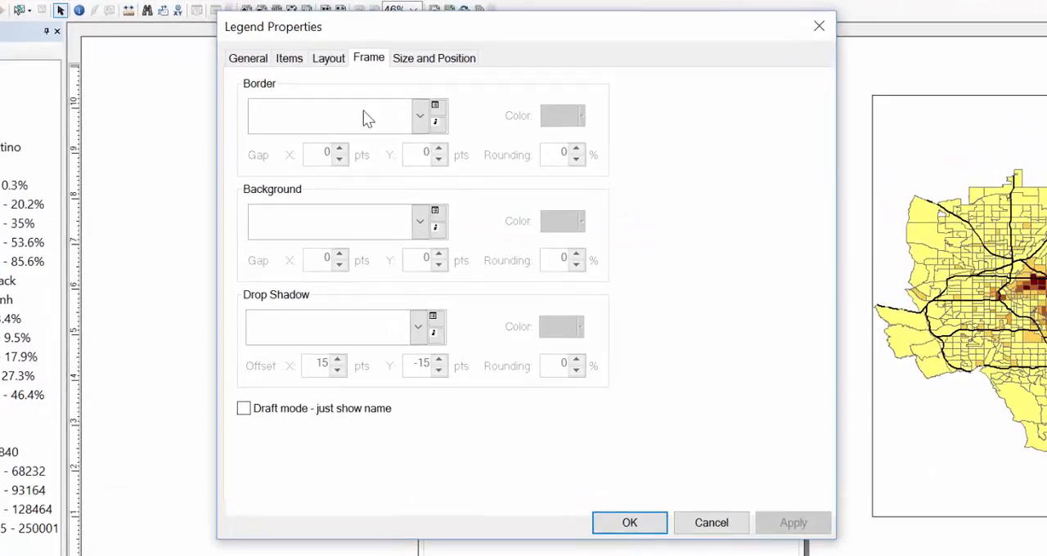
pyautogui.click(245, 61)
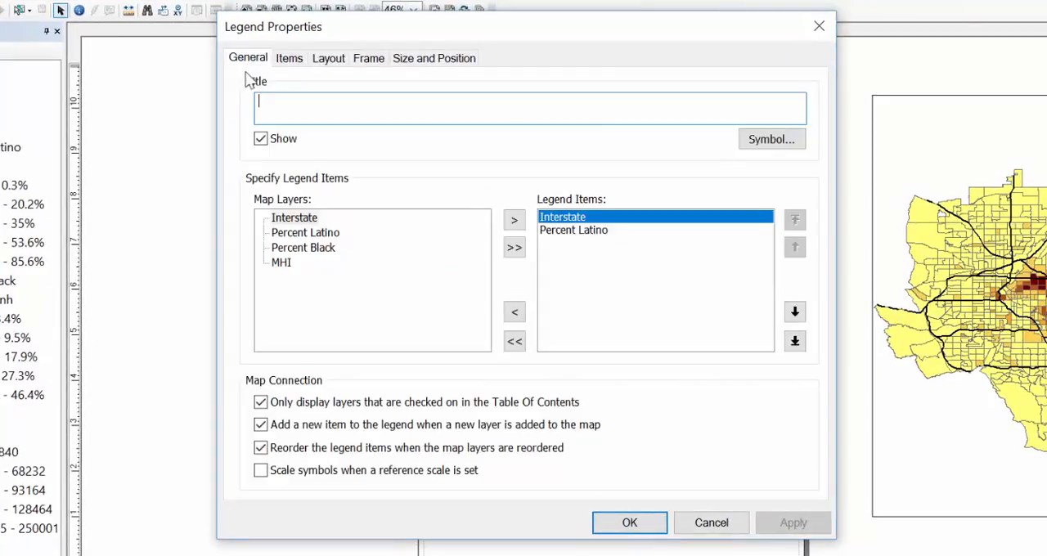
pyautogui.click(575, 233)
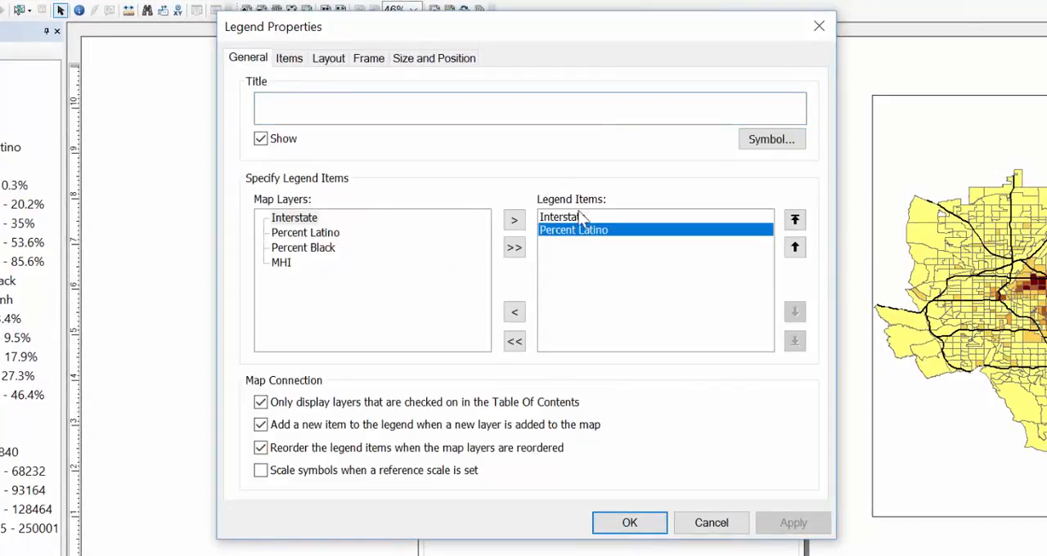
pyautogui.click(513, 315)
pyautogui.click(299, 247)
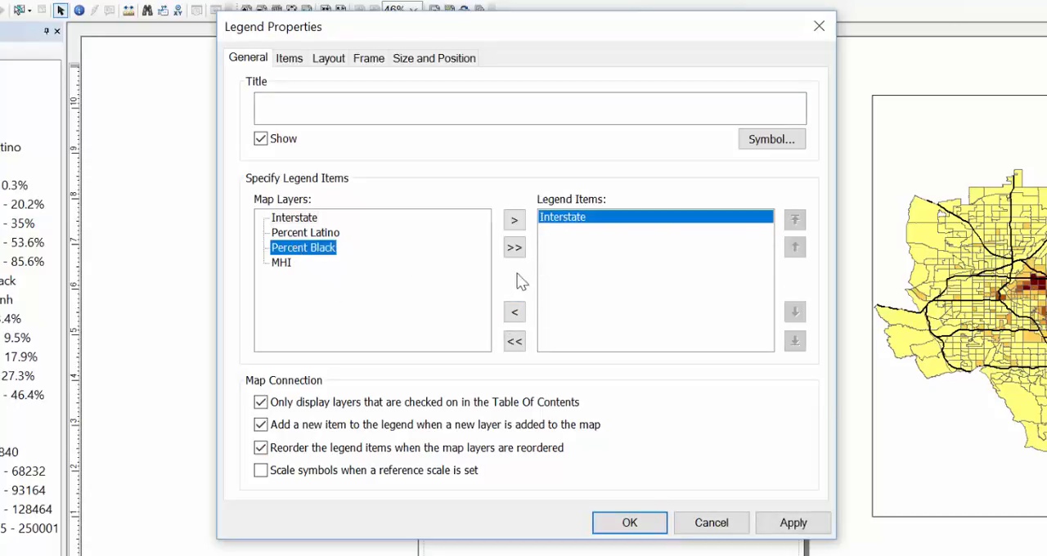
pyautogui.click(513, 219)
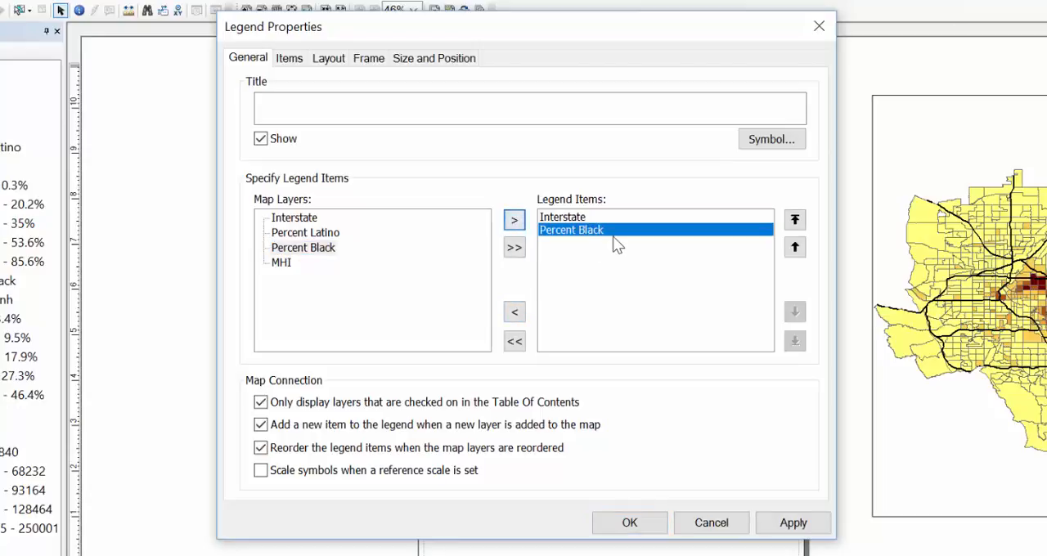
pyautogui.click(631, 530)
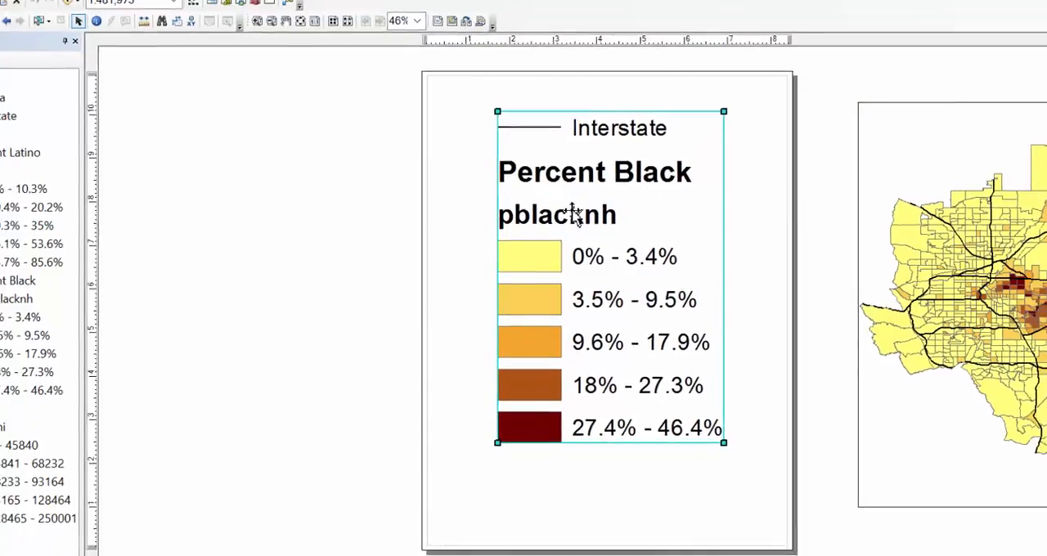
# Clear the pblacknh heading under the Percent Black layer so the legend omits it, and deselect the legend.
pyautogui.click(92, 296)
pyautogui.click(92, 296)
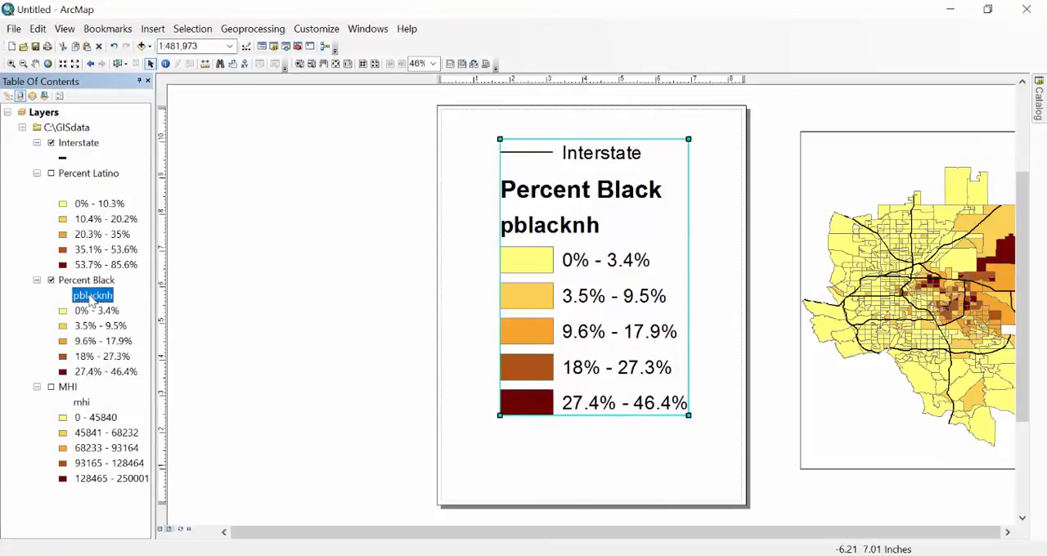
pyautogui.press('BackSpace')
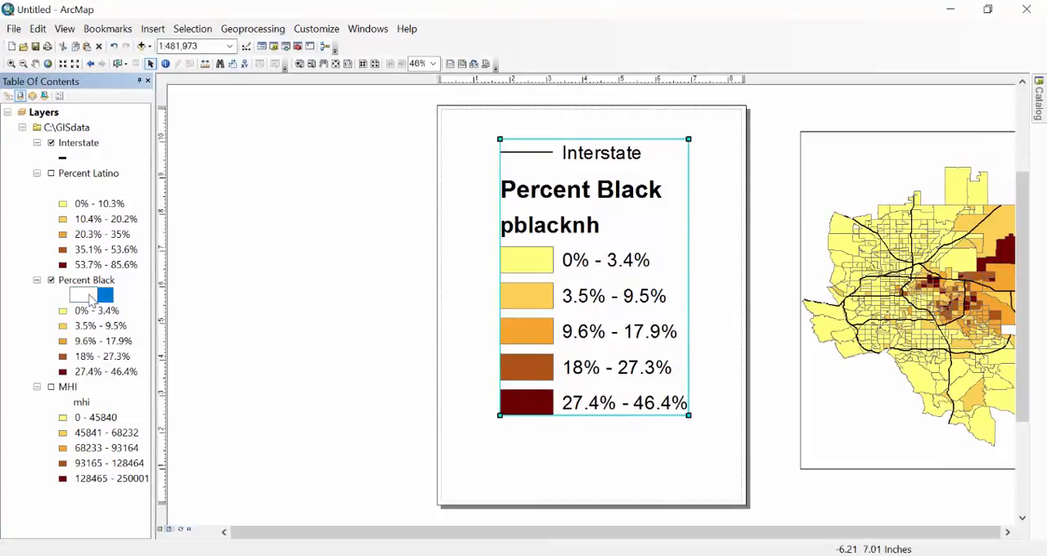
pyautogui.press('Return')
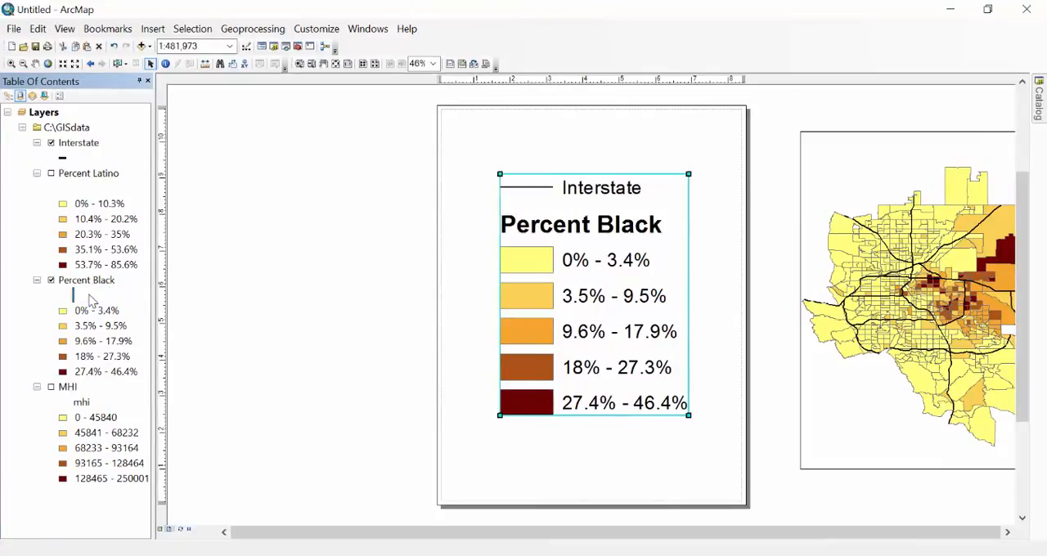
pyautogui.click(647, 469)
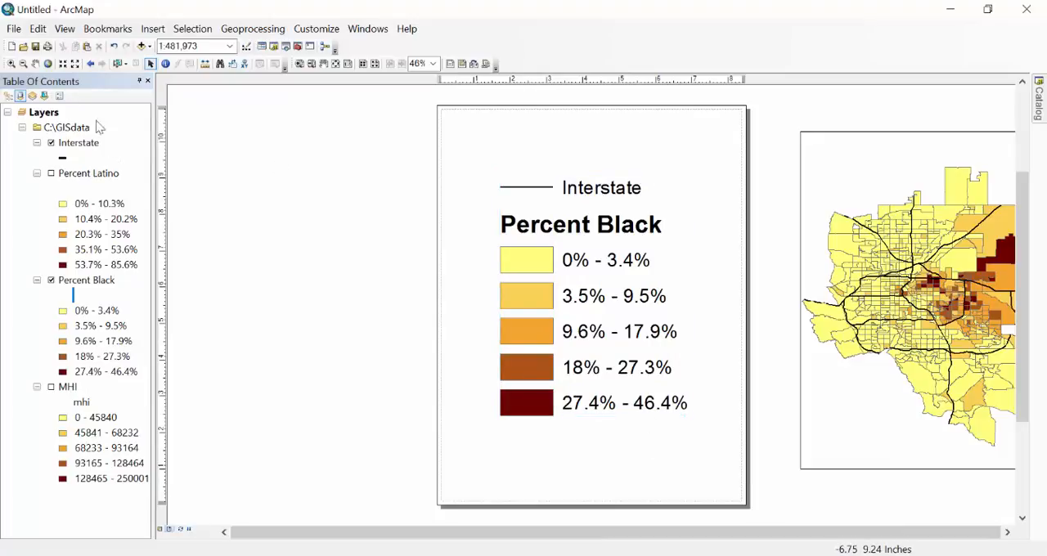
# Export the Percent Black legend page as a TIFF named pblack_leg in the pictures folder.
pyautogui.click(14, 30)
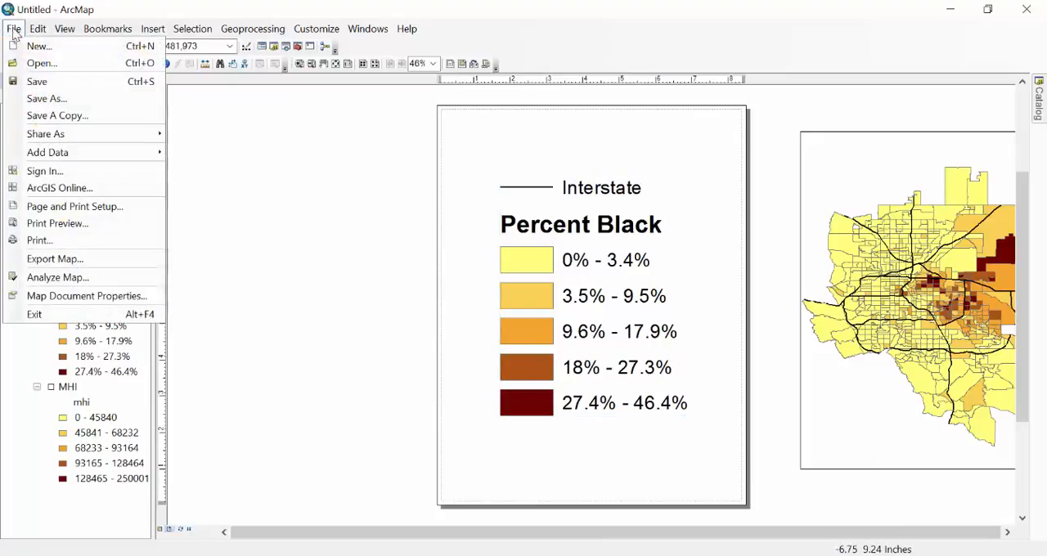
pyautogui.click(45, 258)
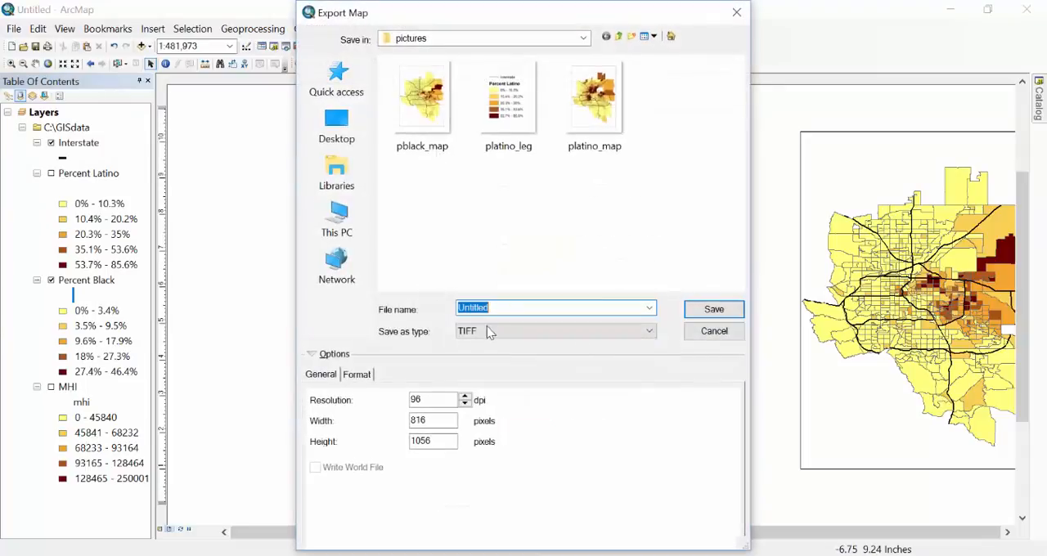
pyautogui.press('BackSpace')
pyautogui.write('pblack')
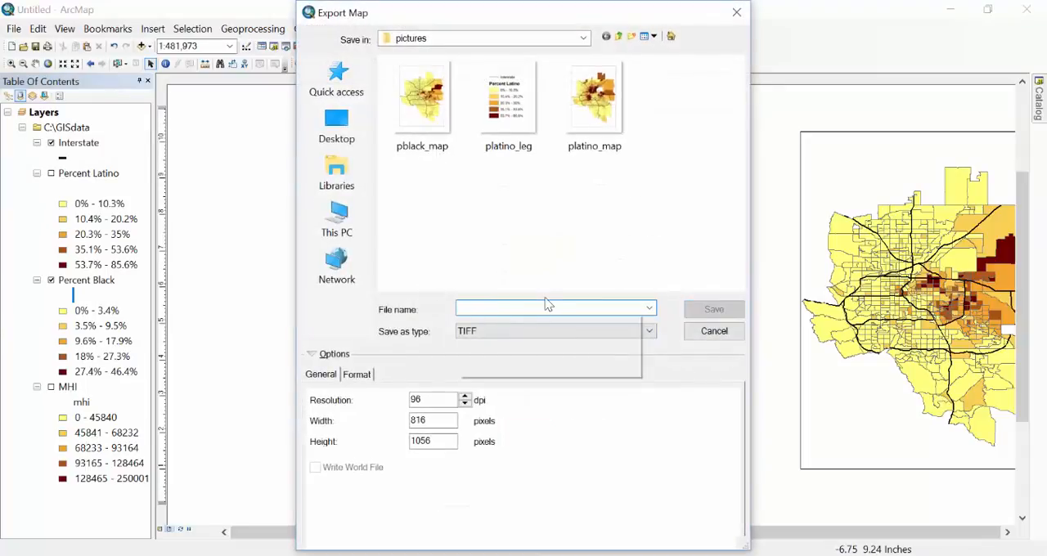
pyautogui.write('_leg')
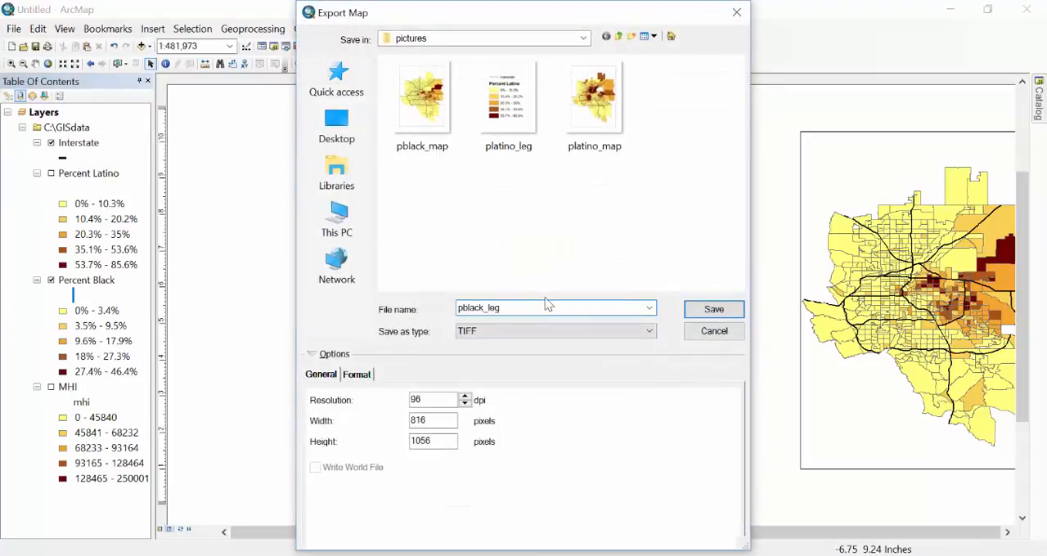
pyautogui.click(713, 309)
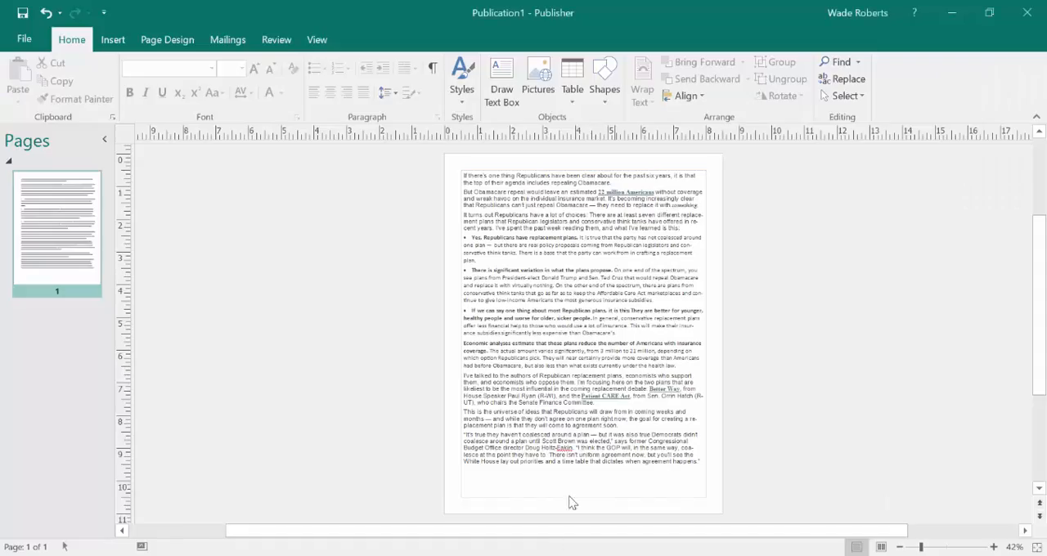
# Switch to the Publisher document and insert the platino_map picture from C:\GISdata\pictures.
pyautogui.click(565, 554)
pyautogui.click(112, 41)
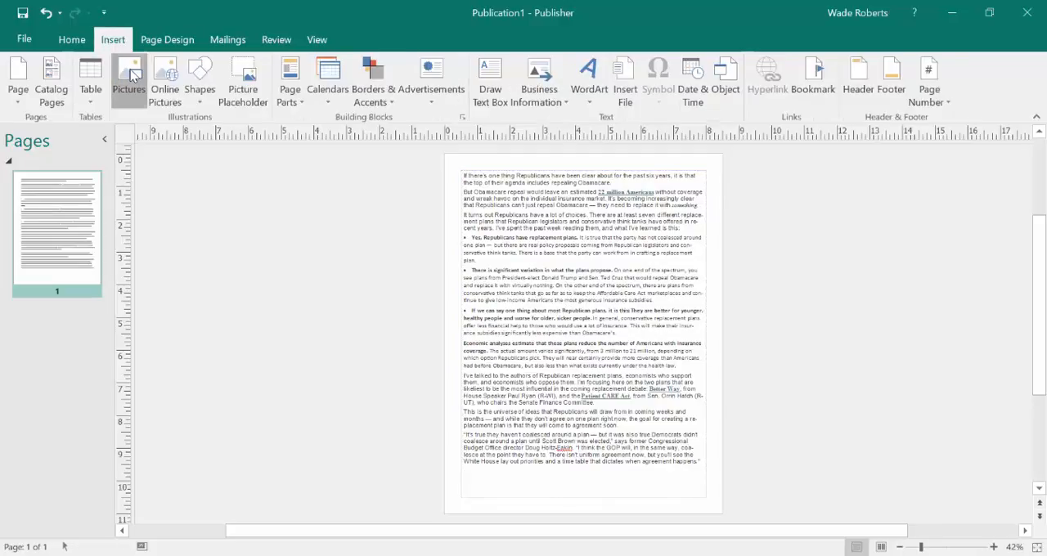
pyautogui.click(128, 77)
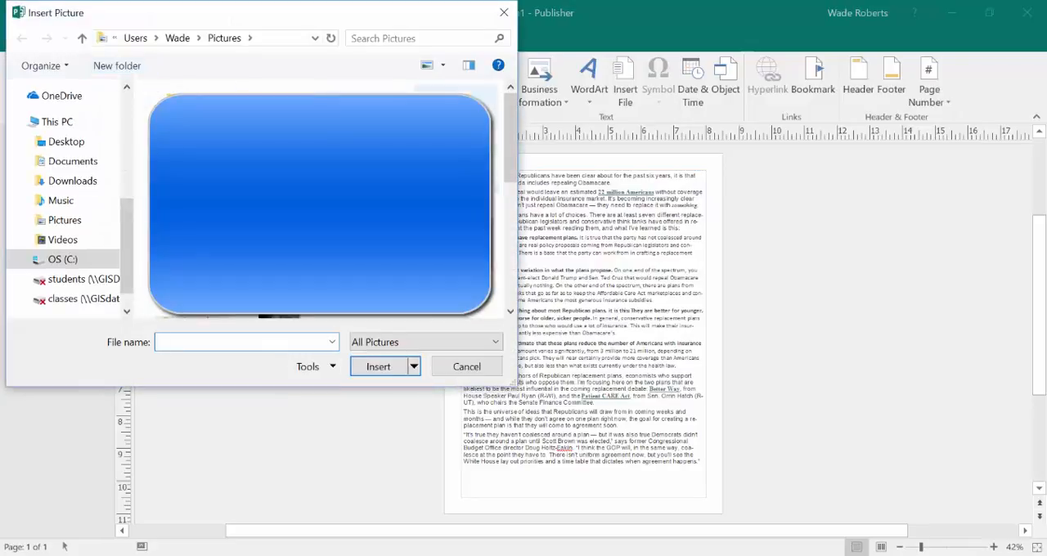
pyautogui.click(62, 261)
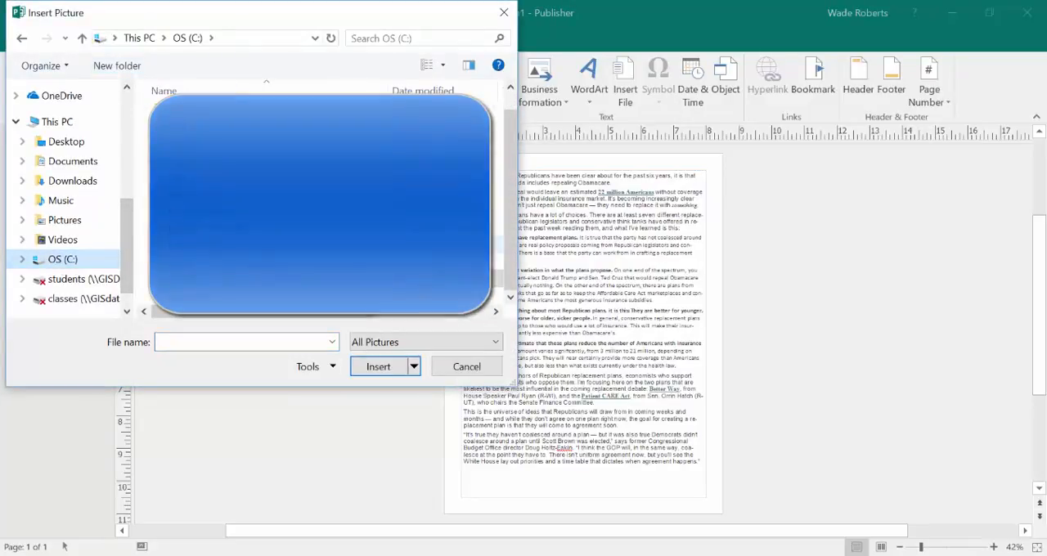
pyautogui.doubleClick(180, 164)
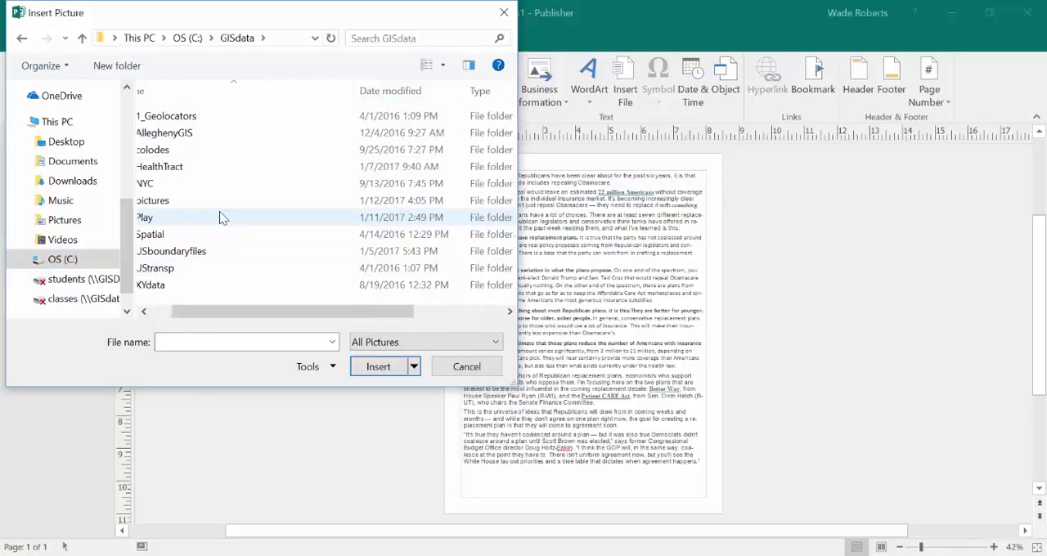
pyautogui.doubleClick(186, 207)
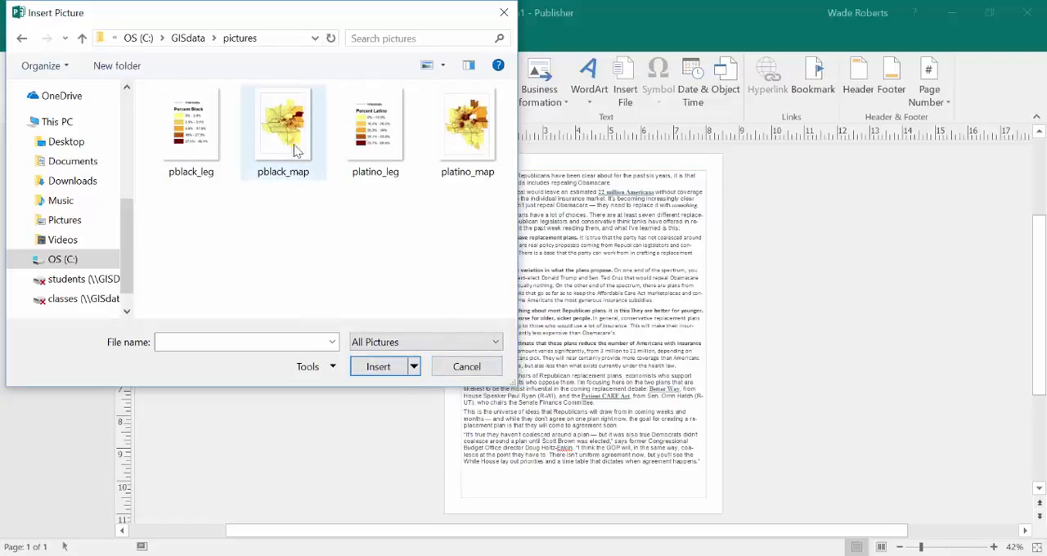
pyautogui.click(463, 146)
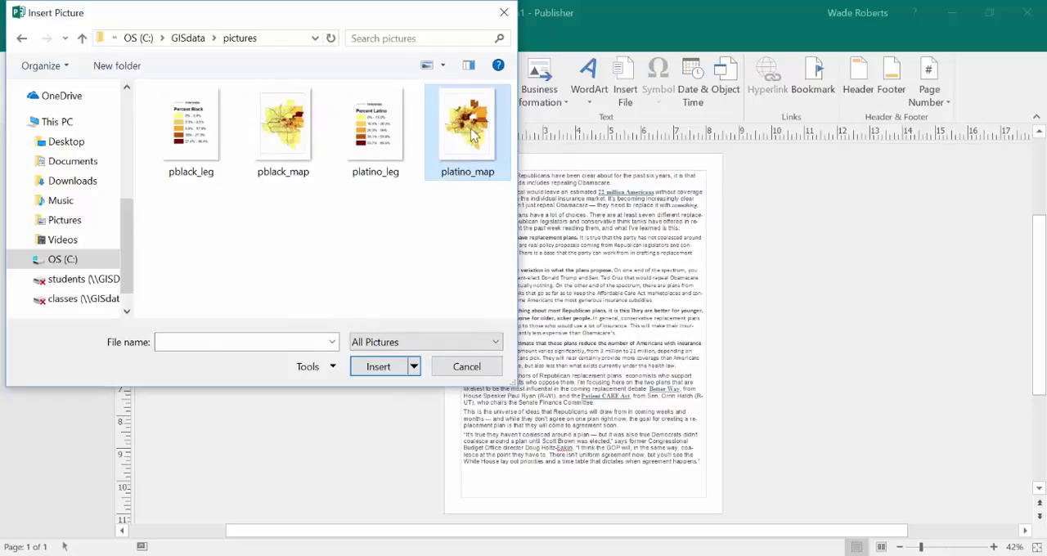
pyautogui.click(379, 367)
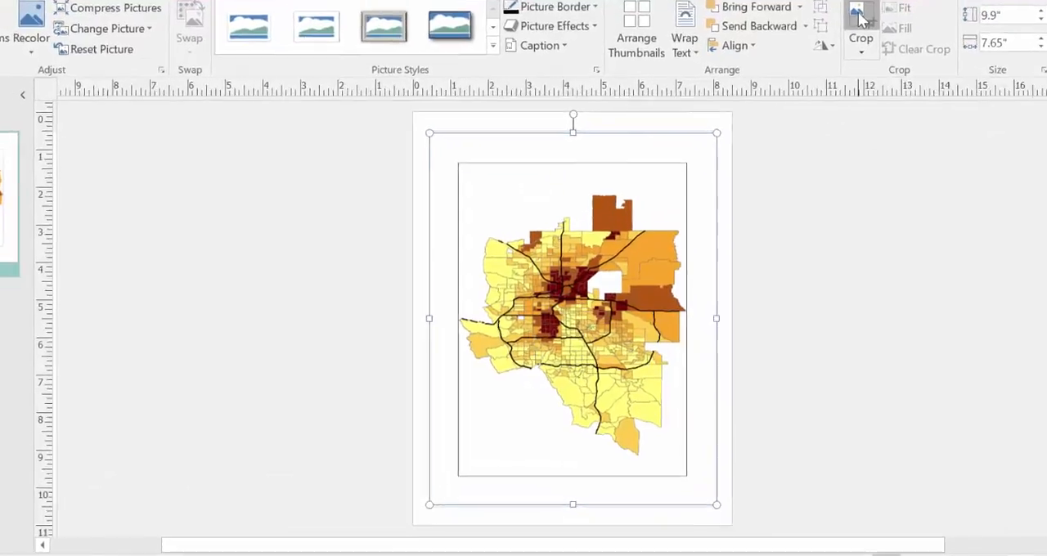
# Crop the map picture on all four sides close to the mapped area, to about 6.03 by 7.32 inches.
pyautogui.click(835, 72)
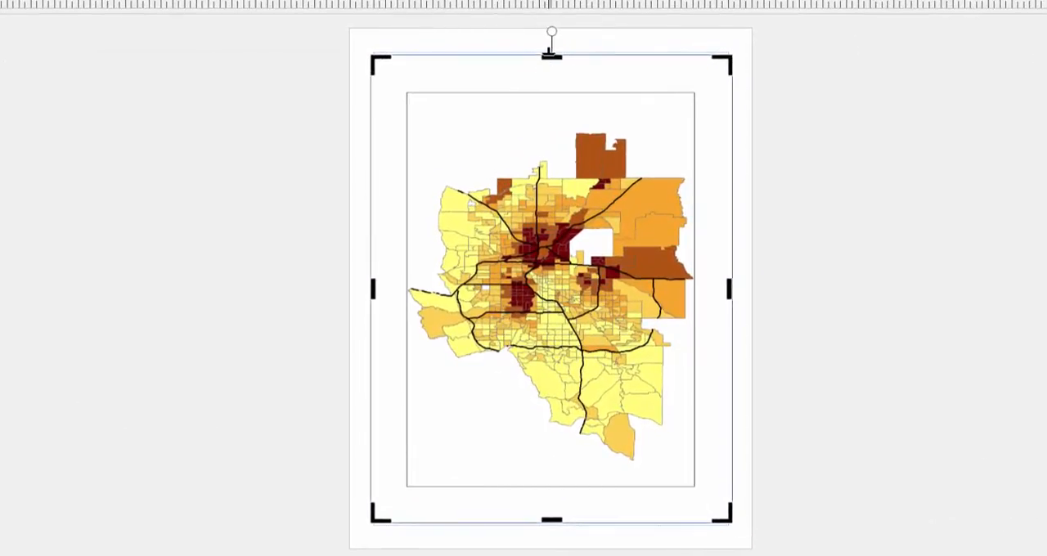
pyautogui.moveTo(549, 78); pyautogui.dragTo(564, 124)
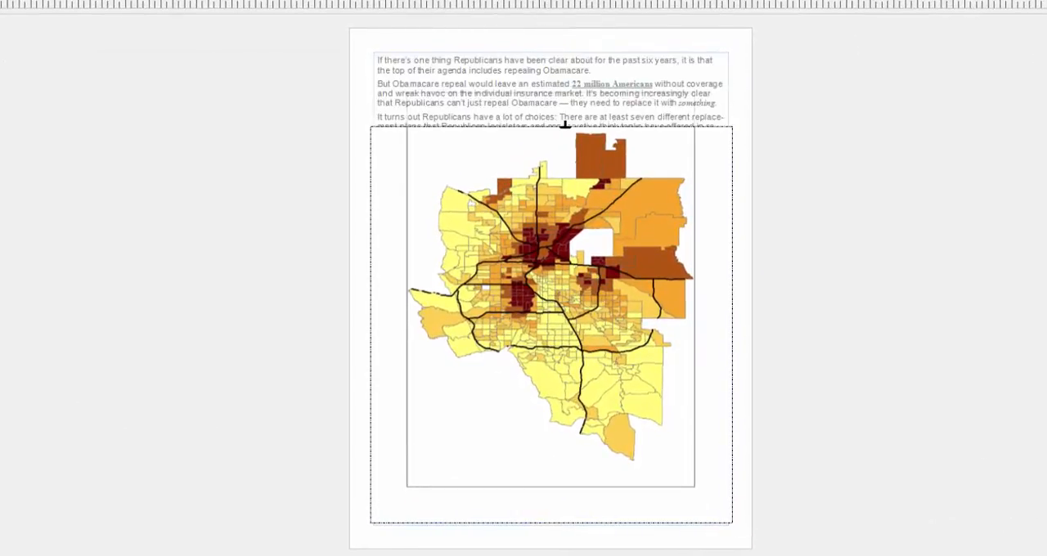
pyautogui.moveTo(373, 327); pyautogui.dragTo(409, 327)
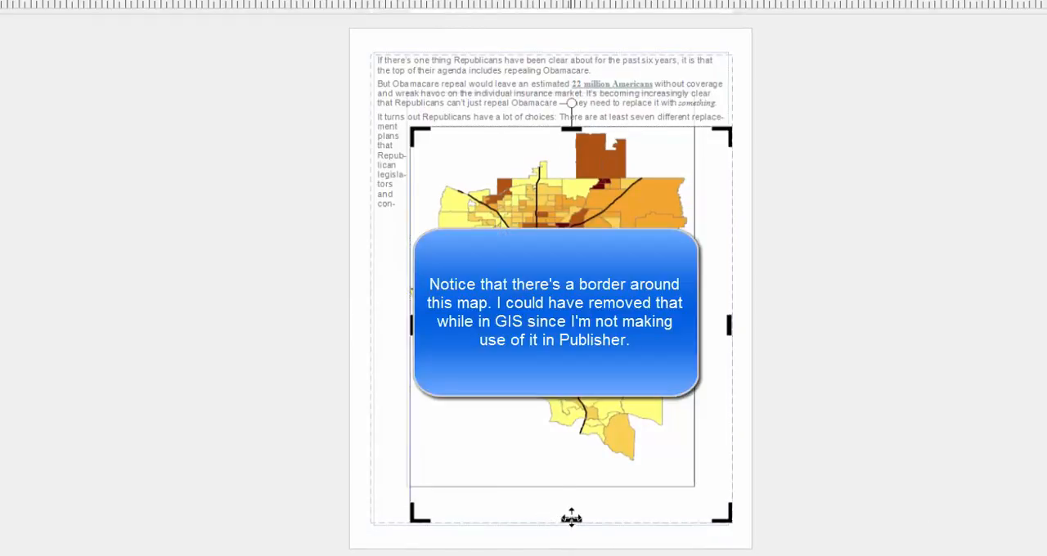
pyautogui.moveTo(571, 517); pyautogui.dragTo(569, 473)
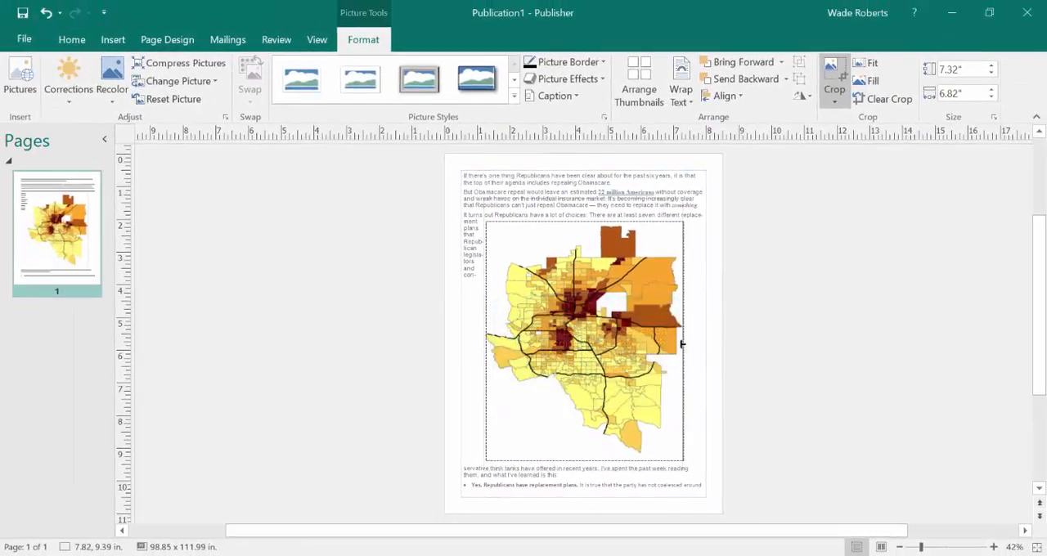
pyautogui.moveTo(683, 344); pyautogui.dragTo(681, 344)
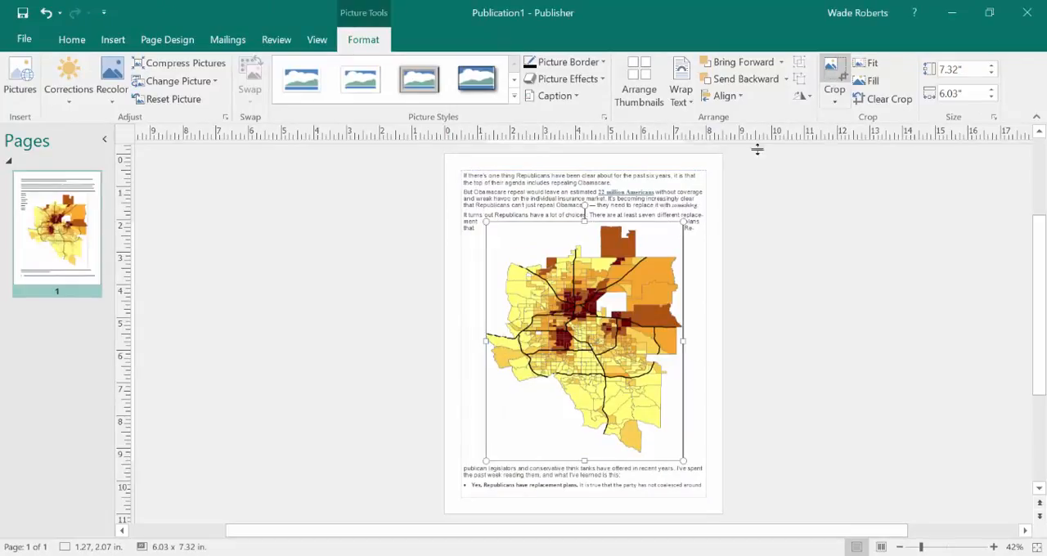
# Shrink the cropped map to about 4.32 by 5.23 inches and place it in the upper-left corner of the article text.
pyautogui.moveTo(583, 295); pyautogui.dragTo(623, 315)
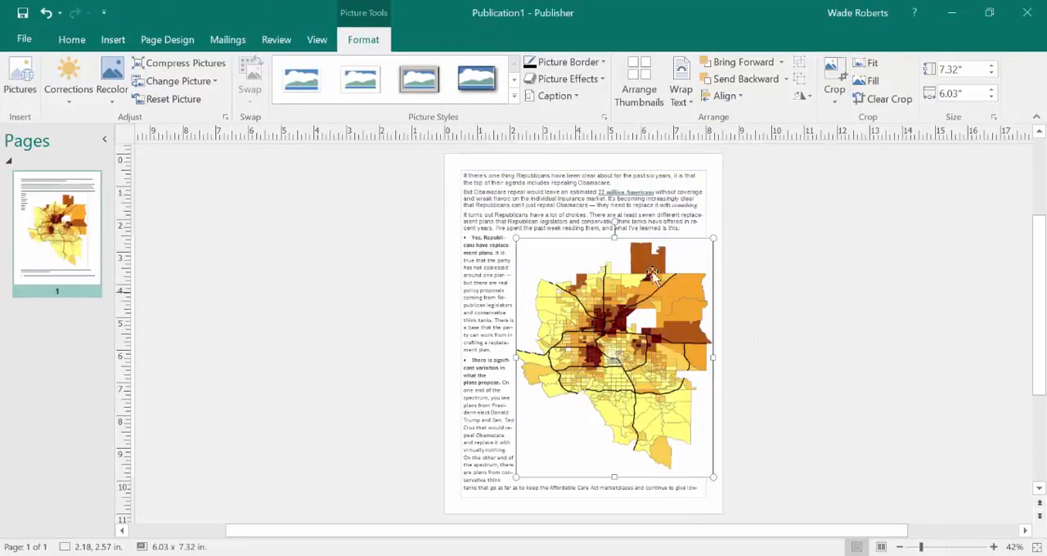
pyautogui.moveTo(713, 238); pyautogui.dragTo(656, 306)
pyautogui.moveTo(583, 352); pyautogui.dragTo(557, 267)
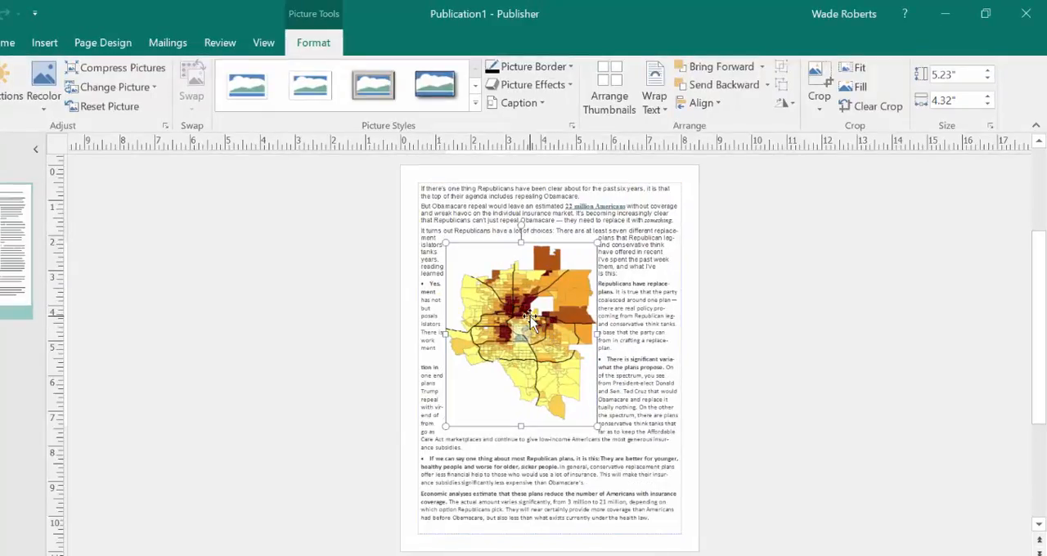
pyautogui.moveTo(530, 319); pyautogui.dragTo(501, 258)
# Turn off the map picture's automatic distance from text and set the top, bottom and left distances to 0.14".
pyautogui.rightClick(501, 304)
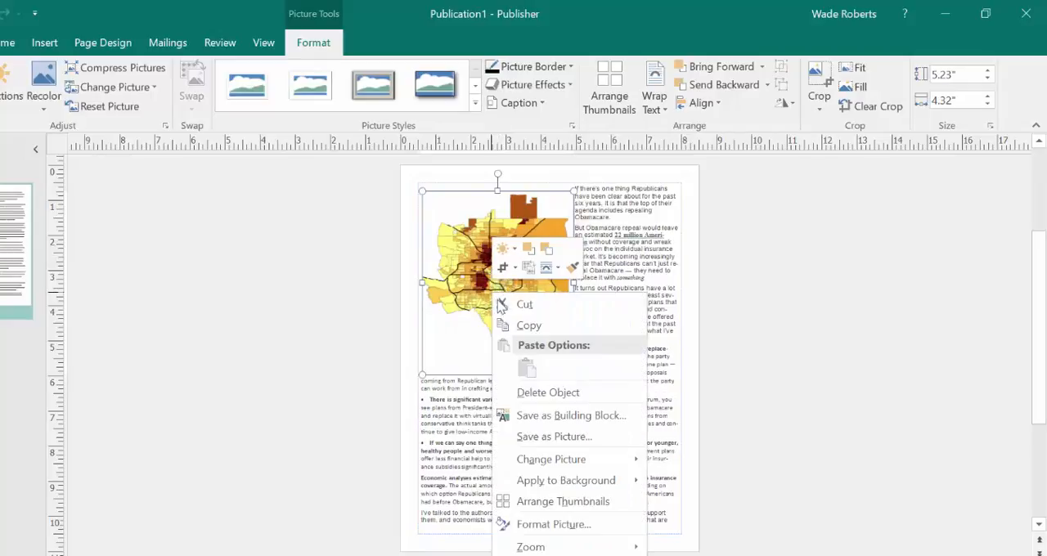
pyautogui.click(543, 526)
pyautogui.click(407, 52)
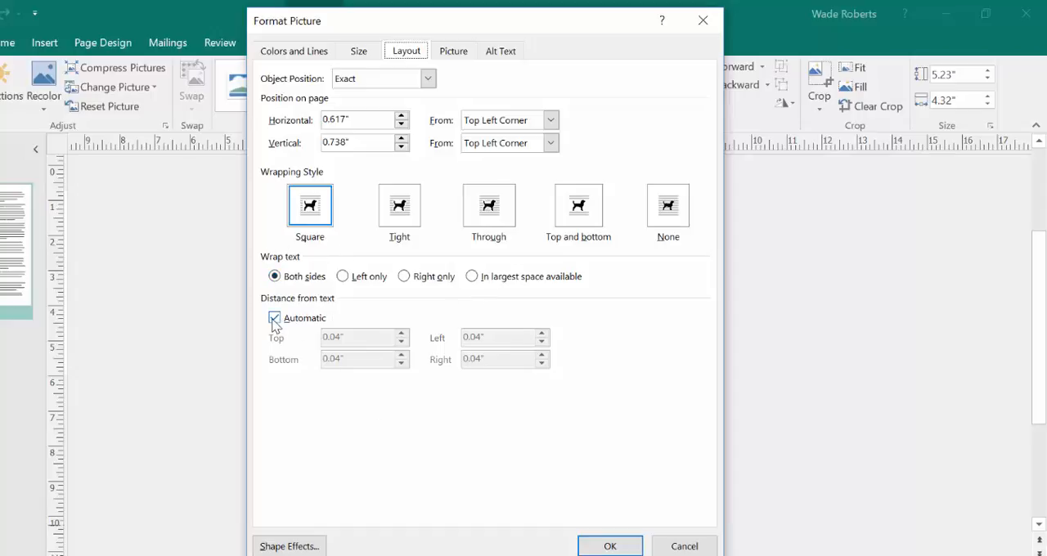
pyautogui.click(275, 319)
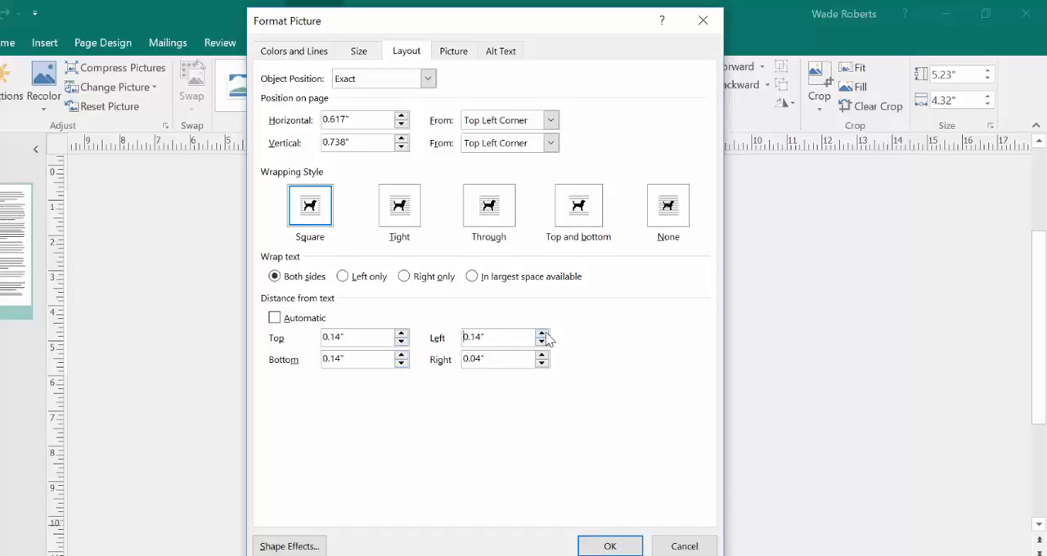
pyautogui.click(610, 545)
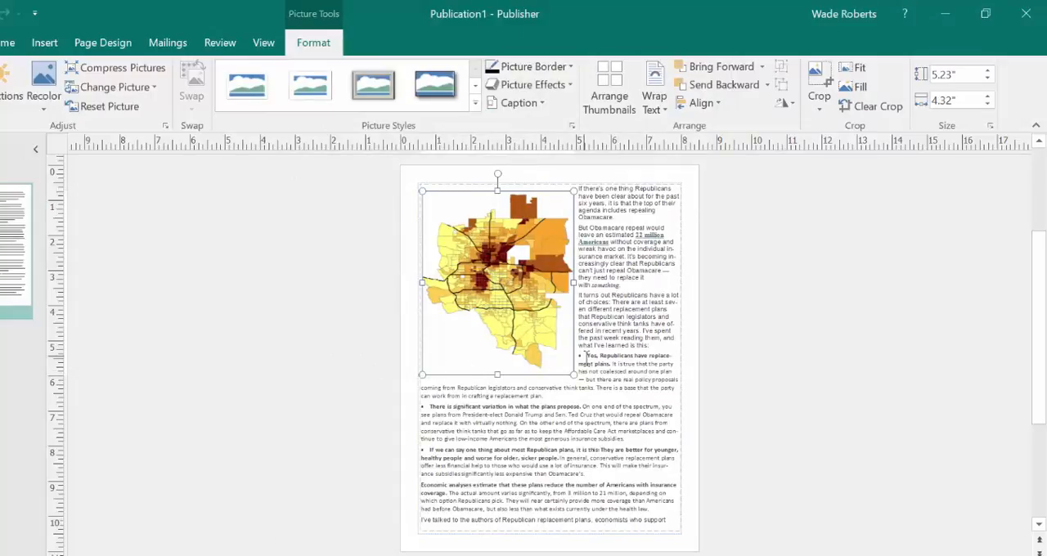
pyautogui.click(639, 389)
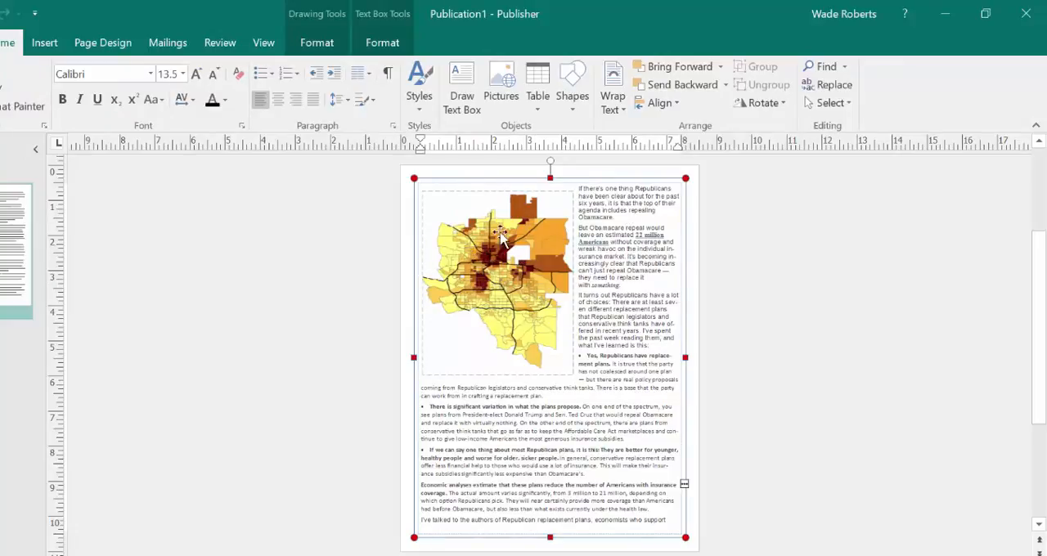
pyautogui.click(692, 245)
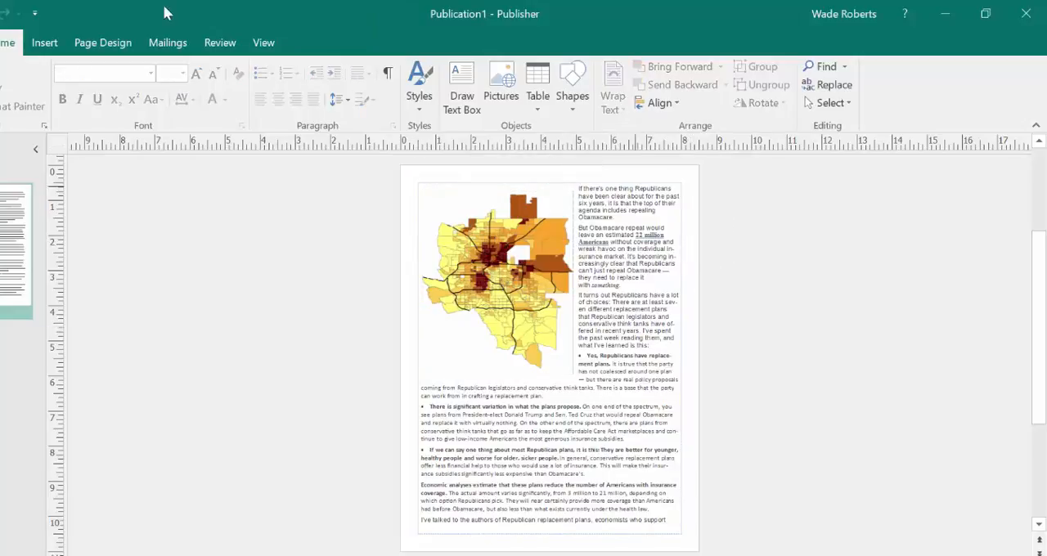
# Insert a second copy of the platino_map picture on the page.
pyautogui.click(45, 43)
pyautogui.click(58, 92)
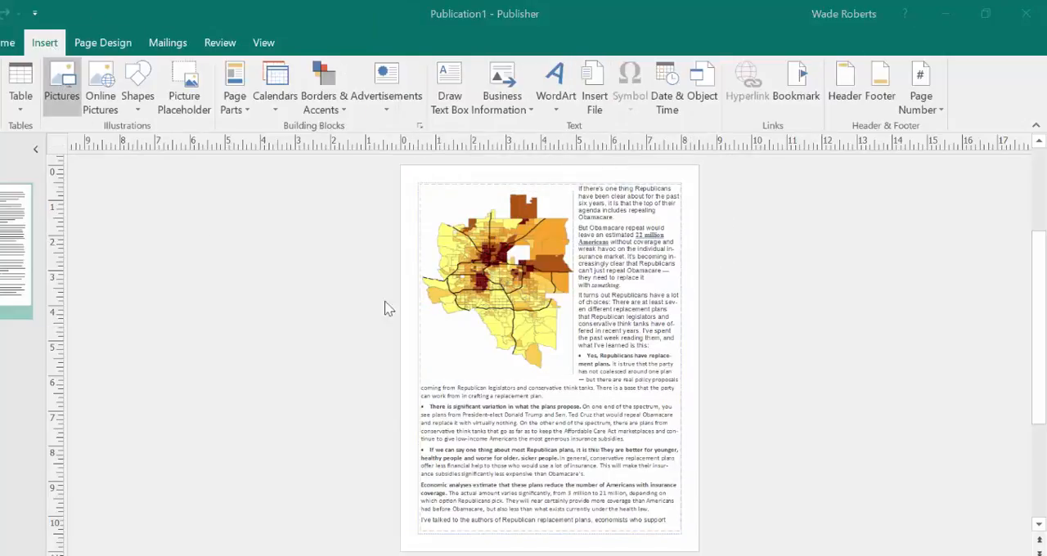
pyautogui.click(422, 150)
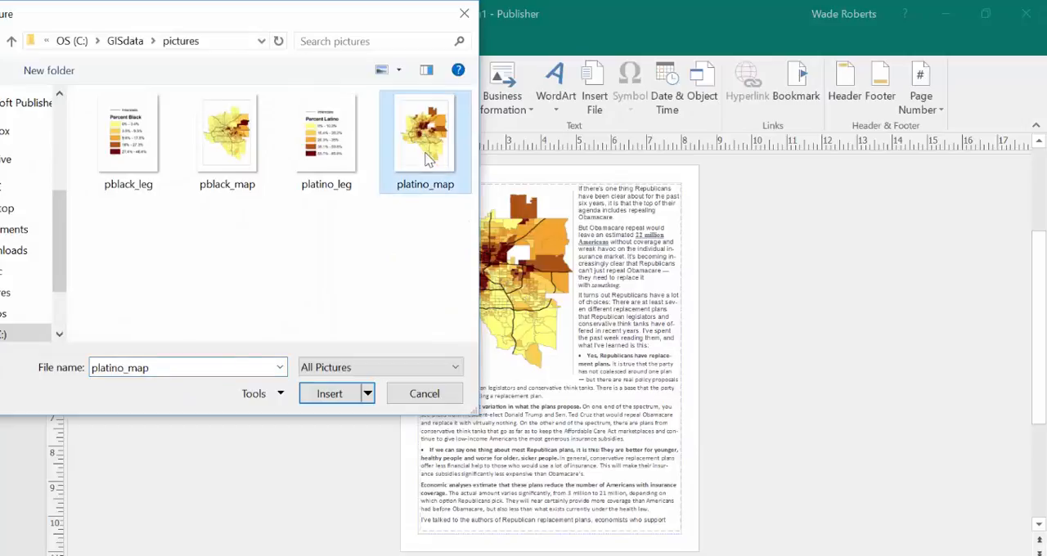
pyautogui.click(331, 392)
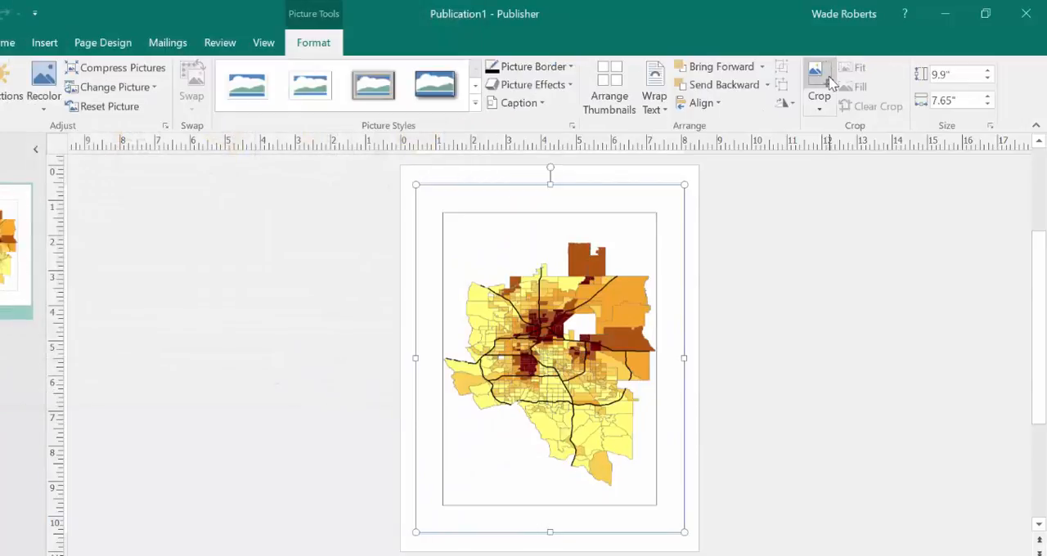
# Crop the second map copy on all four sides to the central Denver area, about 2.95 by 2.92 inches.
pyautogui.click(828, 82)
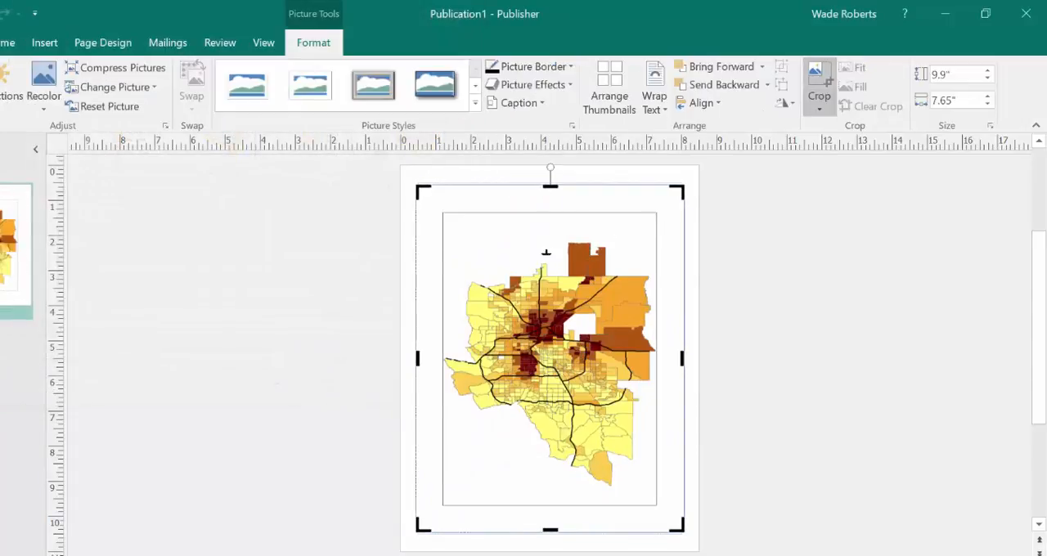
pyautogui.moveTo(550, 184); pyautogui.dragTo(551, 311)
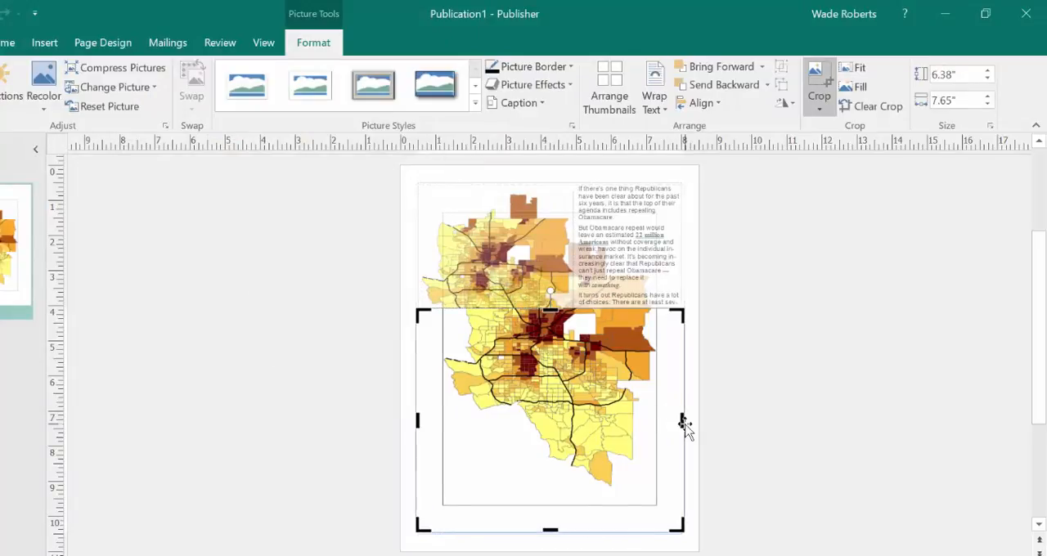
pyautogui.moveTo(683, 420); pyautogui.dragTo(595, 400)
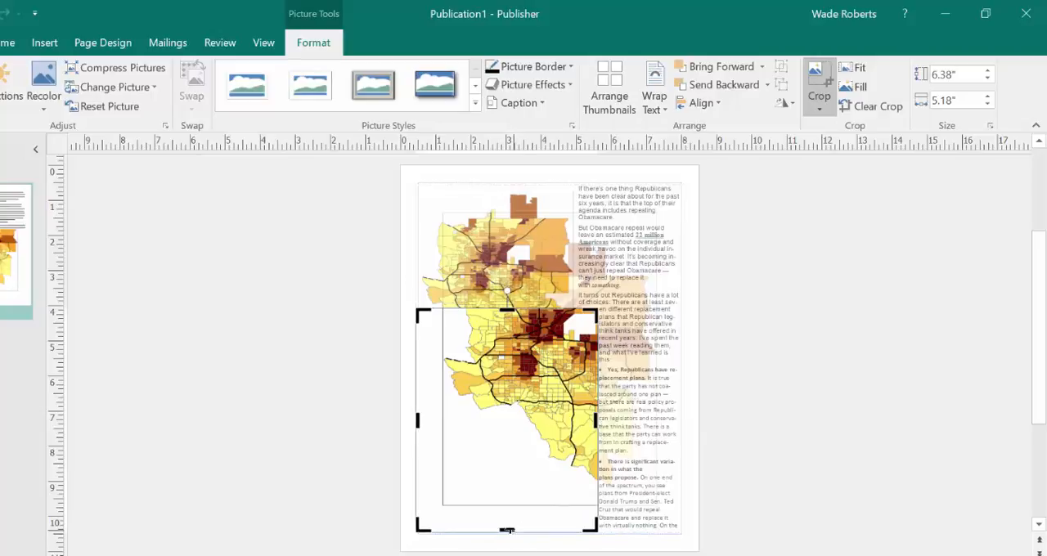
pyautogui.moveTo(507, 531); pyautogui.dragTo(507, 409)
pyautogui.moveTo(432, 360); pyautogui.dragTo(479, 360)
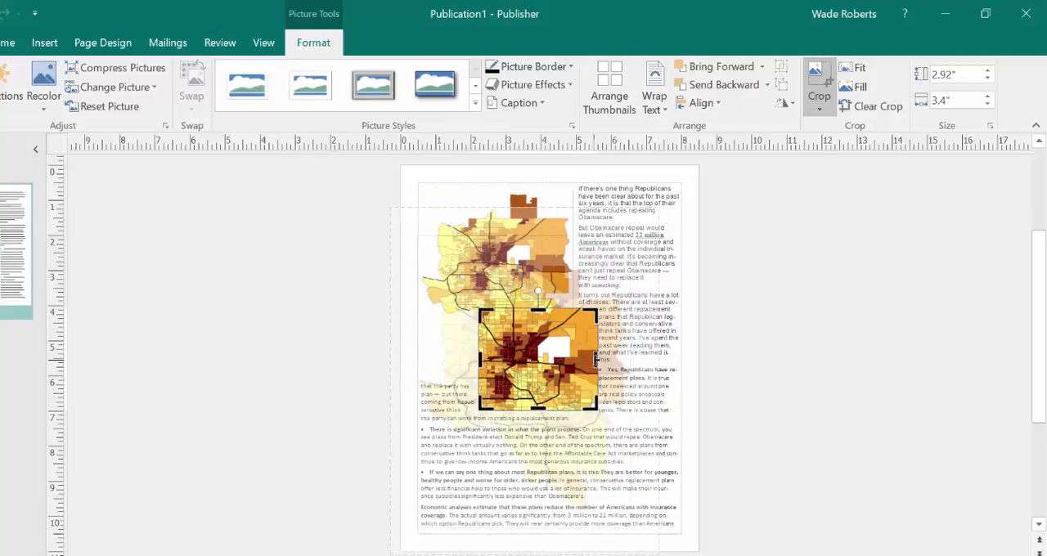
pyautogui.moveTo(579, 361); pyautogui.dragTo(581, 362)
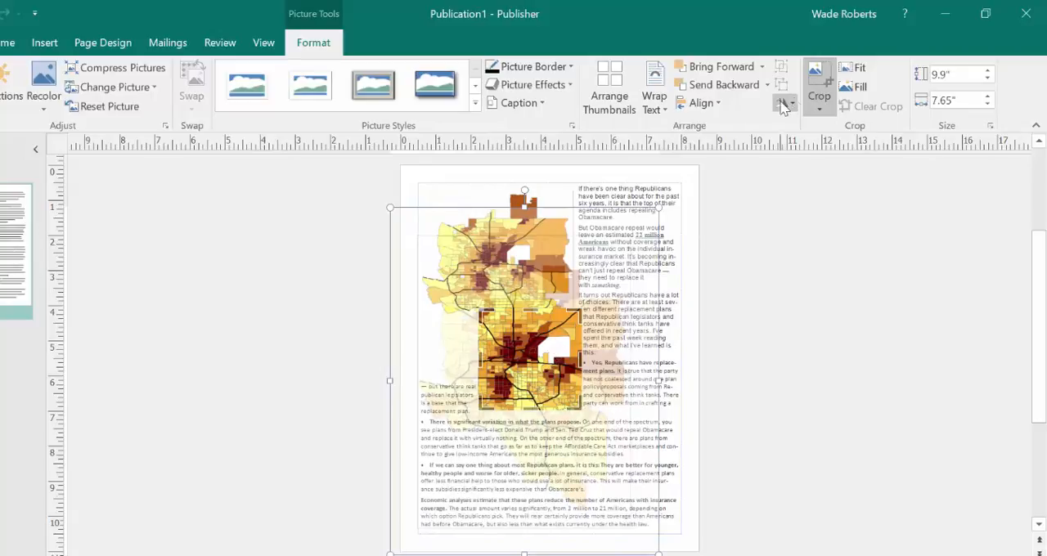
pyautogui.click(818, 84)
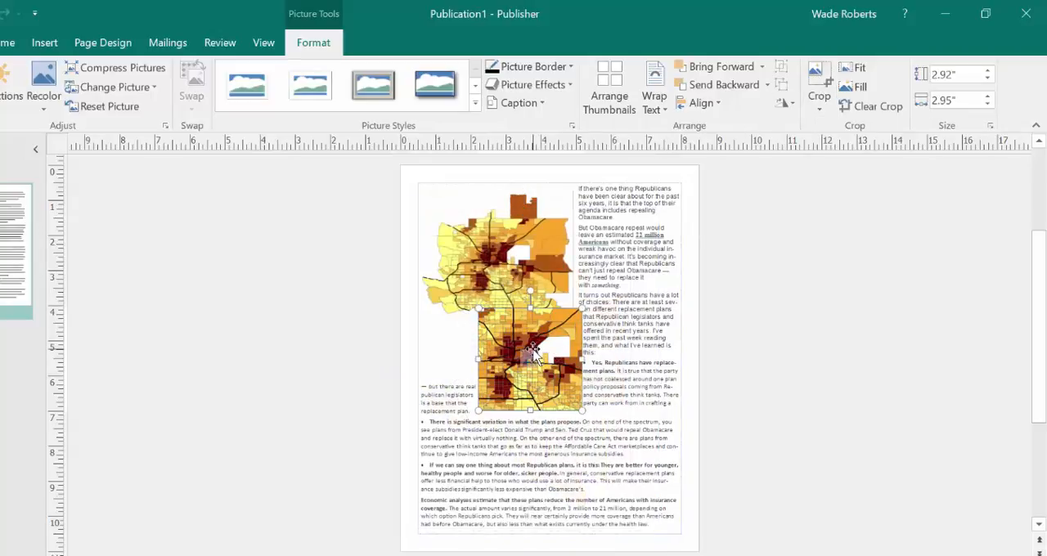
# Place the cropped detail map in the lower part of the article and shrink the overview map to about 3.08 by 3.73 inches.
pyautogui.moveTo(533, 353); pyautogui.dragTo(494, 467)
pyautogui.click(503, 311)
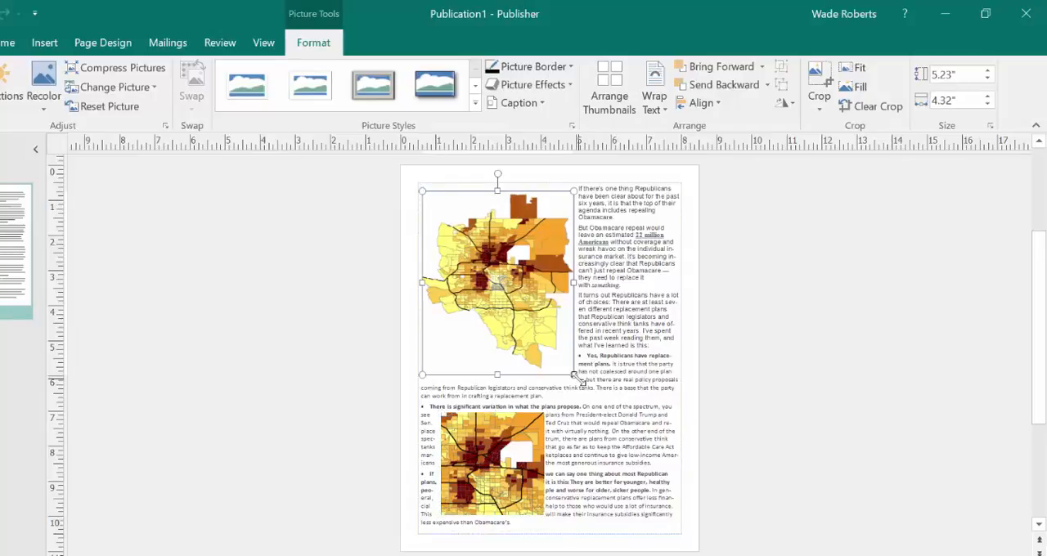
pyautogui.moveTo(573, 373); pyautogui.dragTo(530, 322)
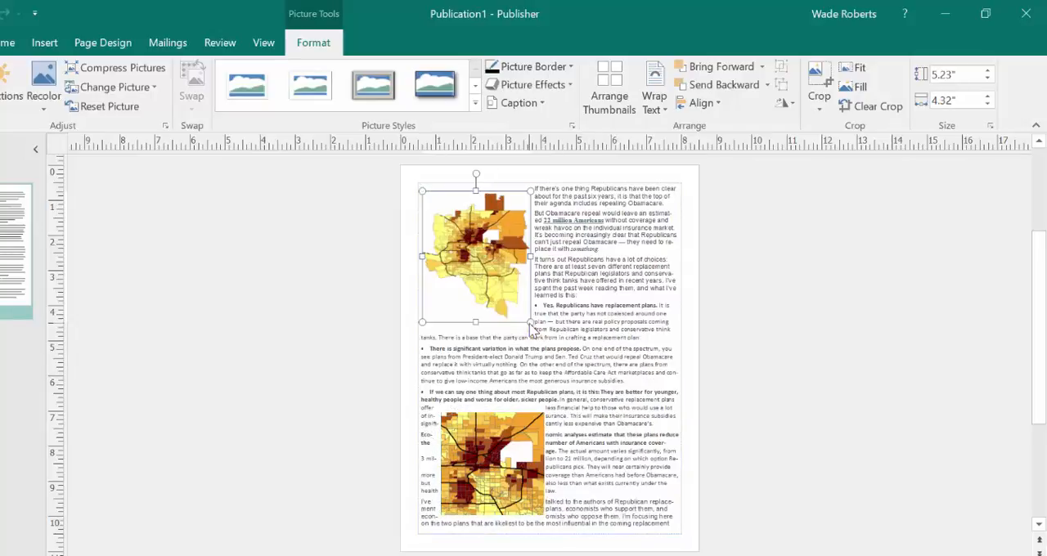
# Enlarge the detail map to about 3.7 by 3.66 inches and place it in the lower-right part of the article.
pyautogui.click(493, 462)
pyautogui.moveTo(545, 413); pyautogui.dragTo(570, 403)
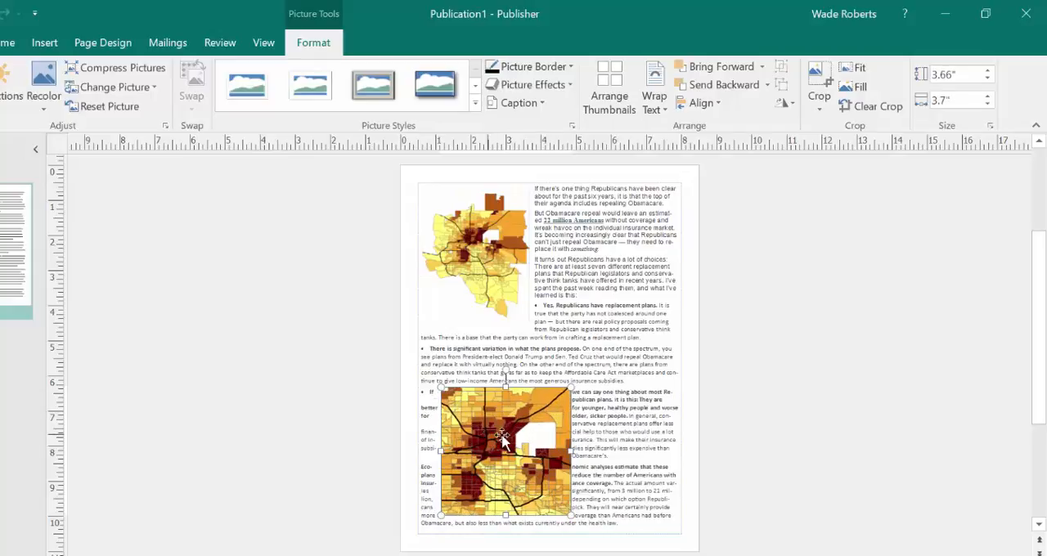
pyautogui.moveTo(506, 440); pyautogui.dragTo(595, 427)
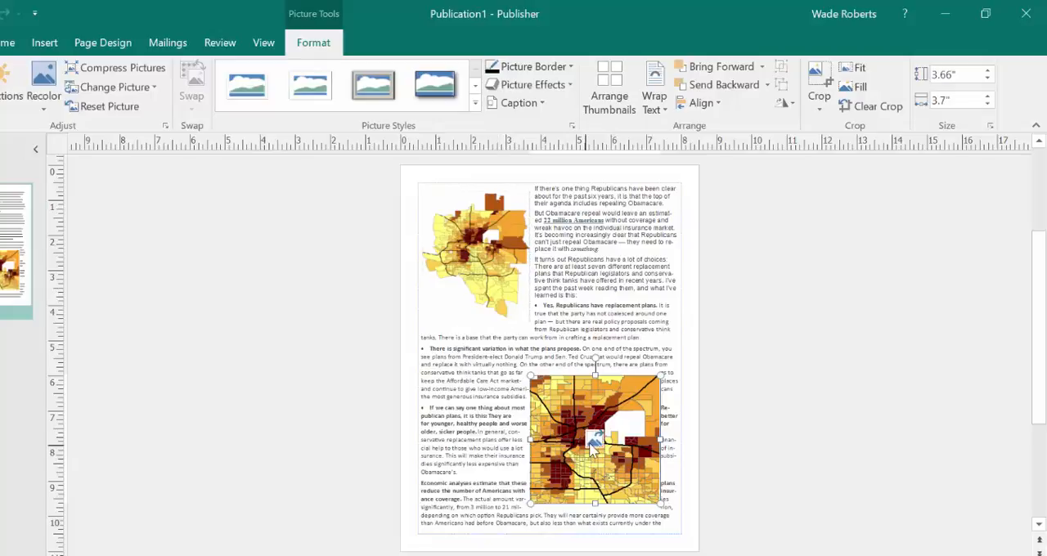
# Insert the platino_leg legend picture on the page.
pyautogui.click(620, 265)
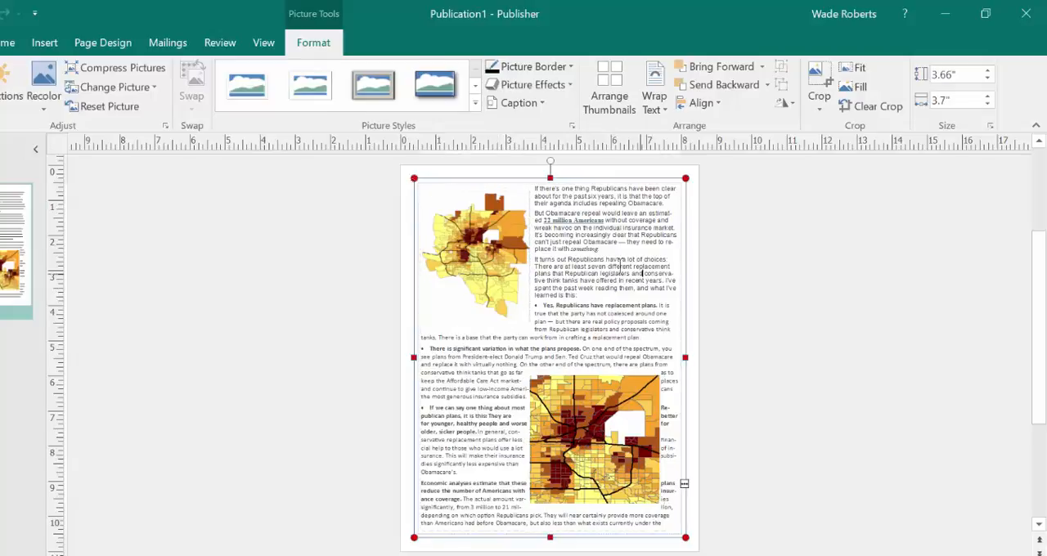
pyautogui.click(45, 42)
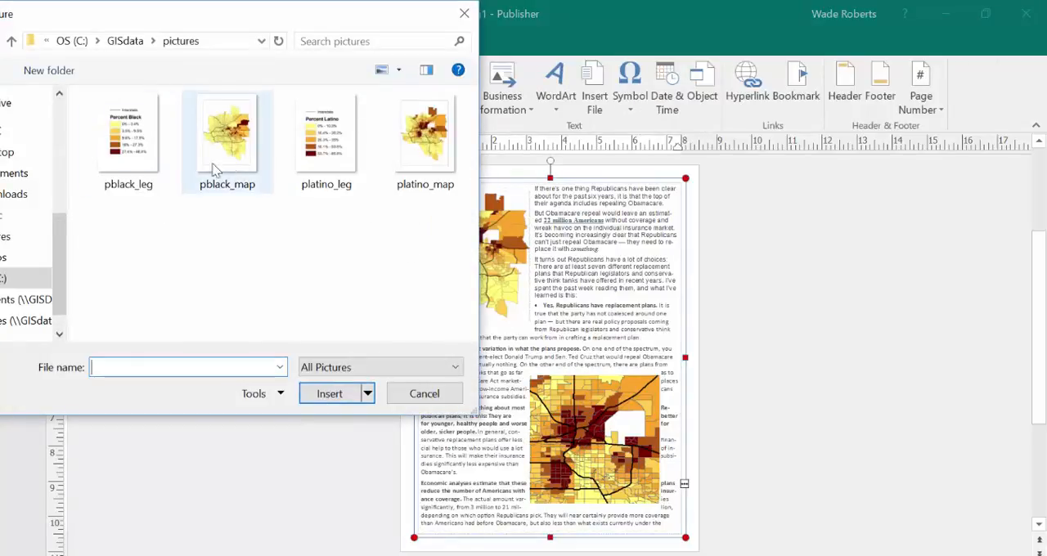
pyautogui.click(320, 138)
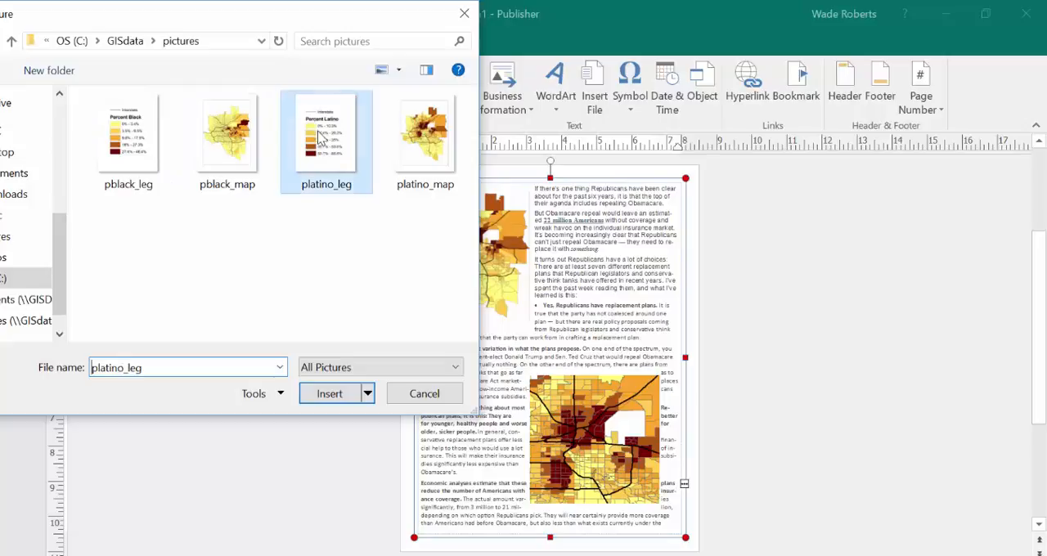
pyautogui.click(327, 396)
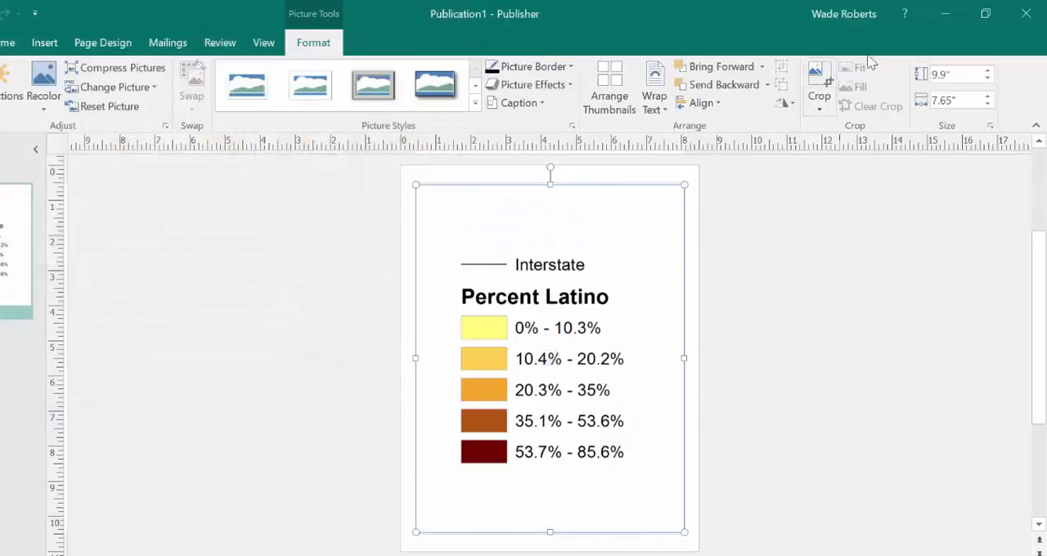
# Crop the Percent Latino legend on all four sides close to its entries, to about 5.15 by 6.22 inches.
pyautogui.click(819, 82)
pyautogui.moveTo(551, 187); pyautogui.dragTo(550, 256)
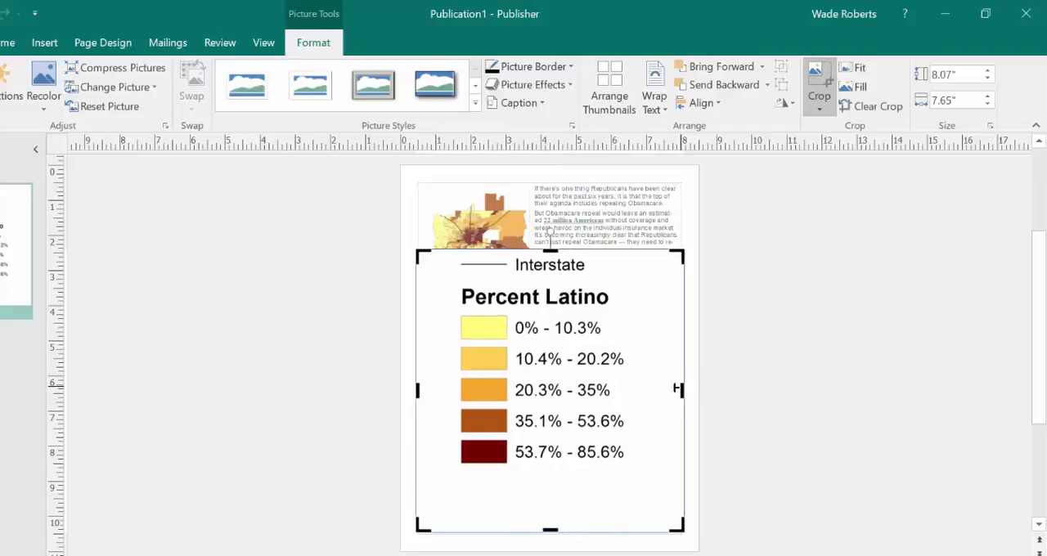
pyautogui.moveTo(685, 389); pyautogui.dragTo(635, 390)
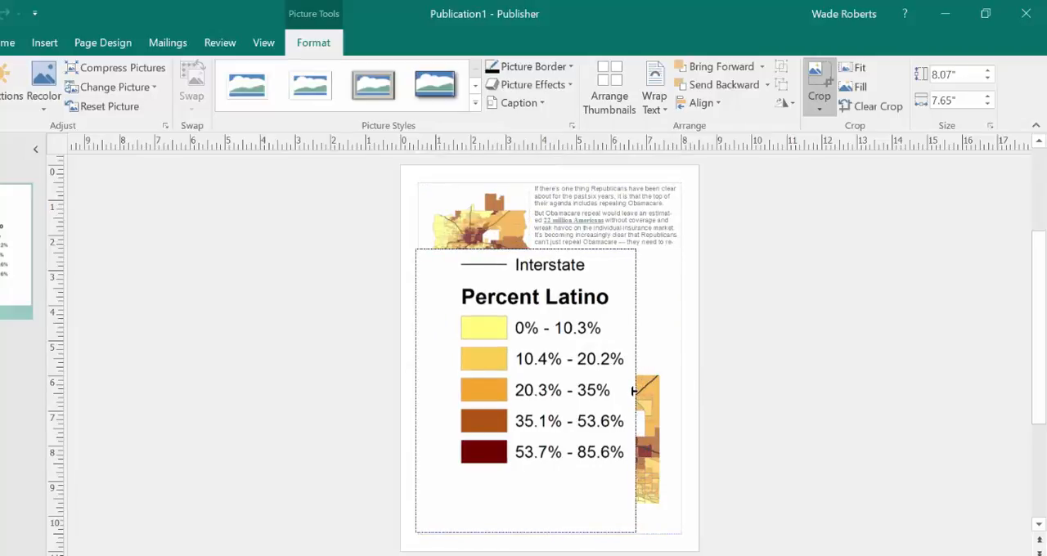
pyautogui.moveTo(524, 528); pyautogui.dragTo(532, 468)
pyautogui.moveTo(419, 360); pyautogui.dragTo(455, 364)
pyautogui.click(816, 76)
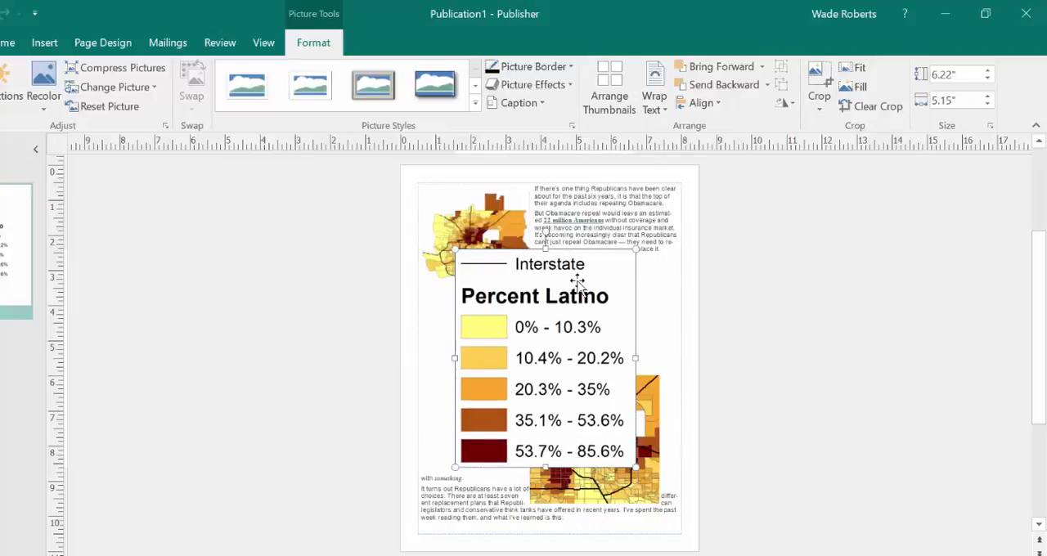
# Shrink the legend to about 1.86 by 2.25 inches and place it directly left of the detail map.
pyautogui.moveTo(505, 328); pyautogui.dragTo(521, 383)
pyautogui.moveTo(480, 425); pyautogui.dragTo(487, 455)
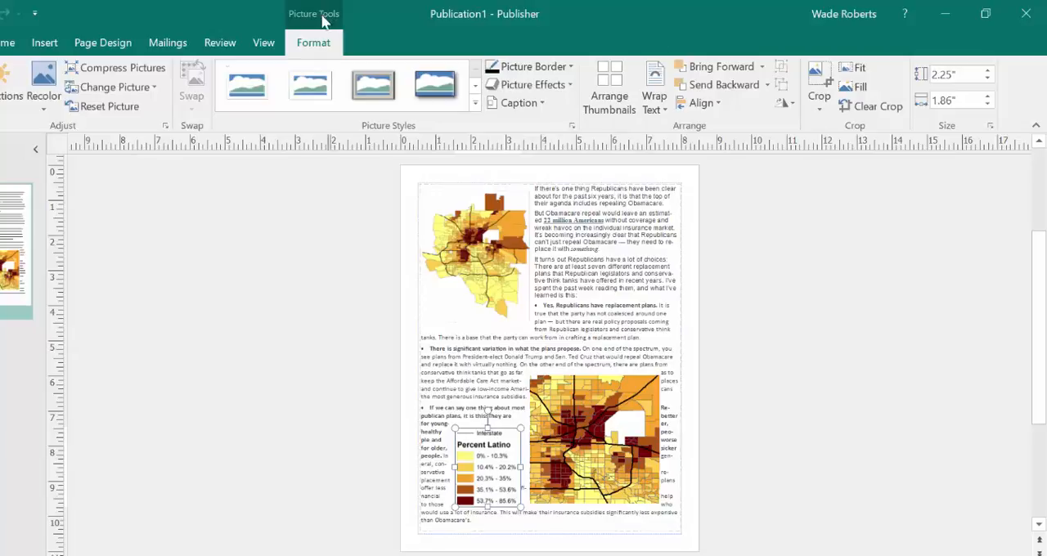
# Start inserting another object on the article page.
pyautogui.click(44, 43)
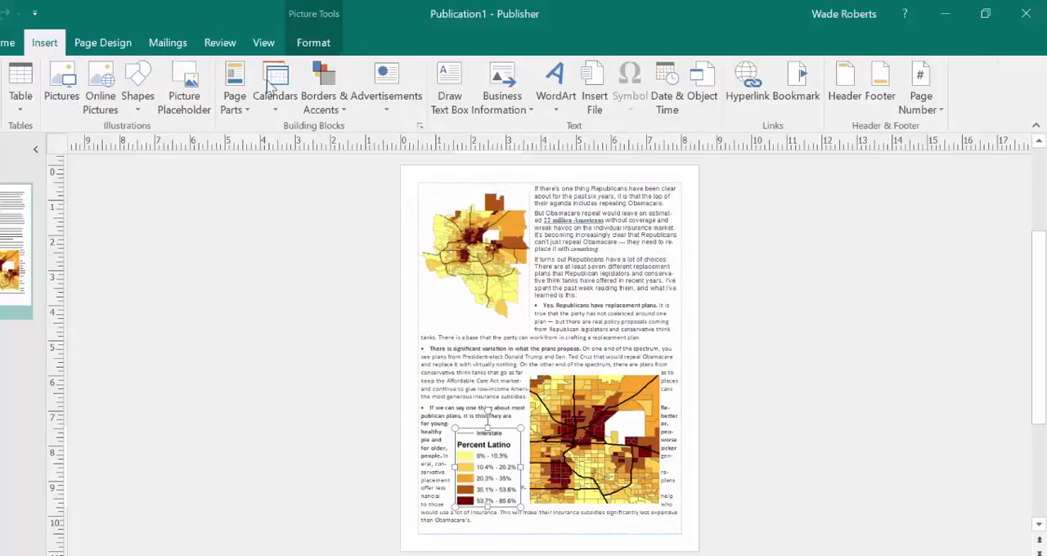